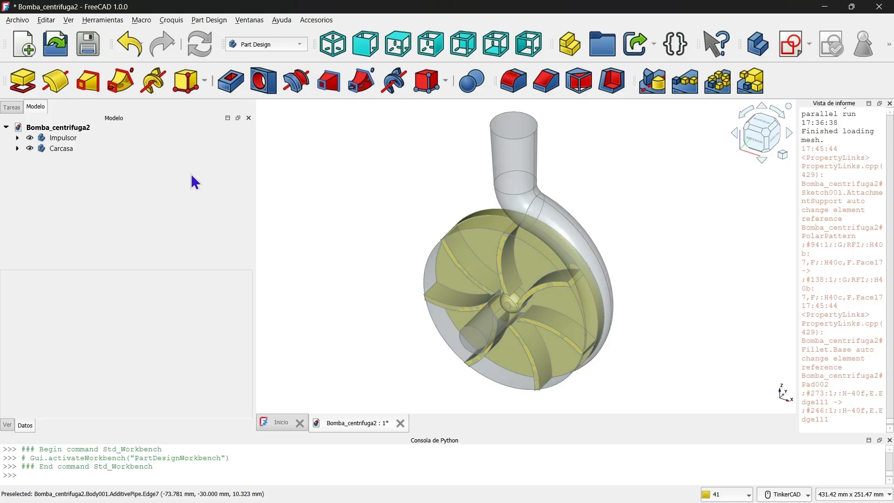
Step: Examine the Impulsor and Carcasa bodies of the pump from several angles
click(55, 148)
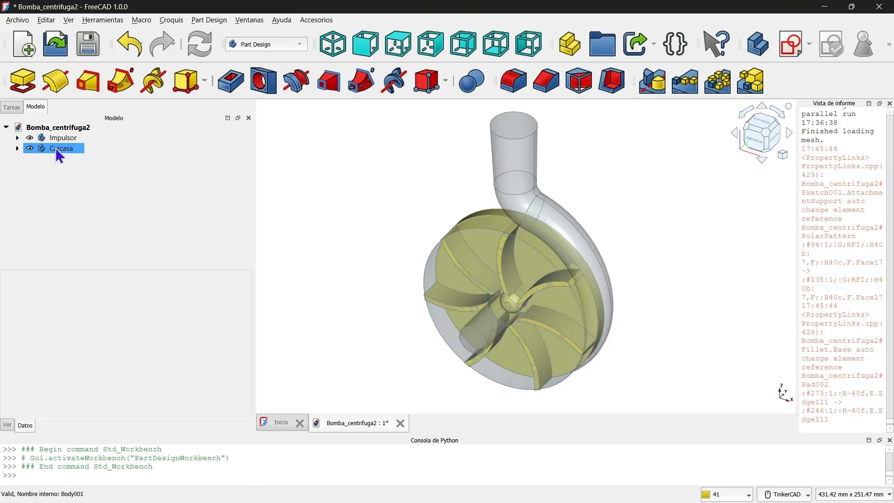
click(413, 228)
right_drag(413, 228, 484, 180)
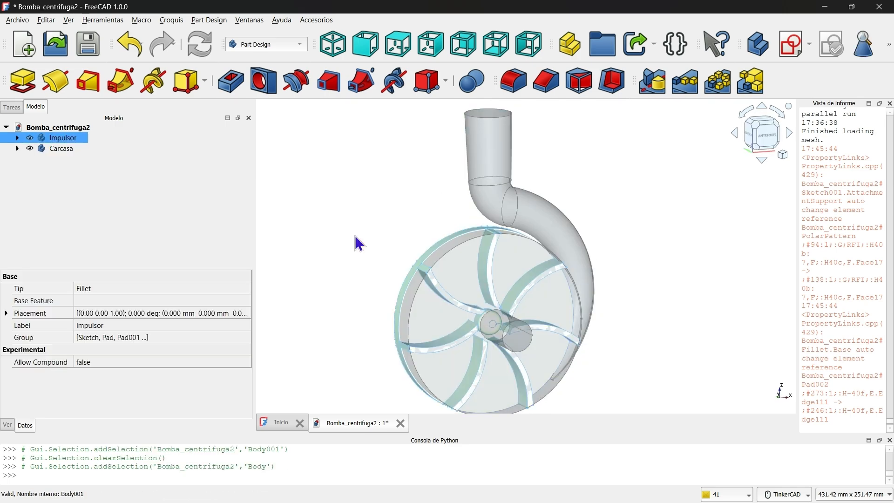
middle_drag(486, 301, 484, 234)
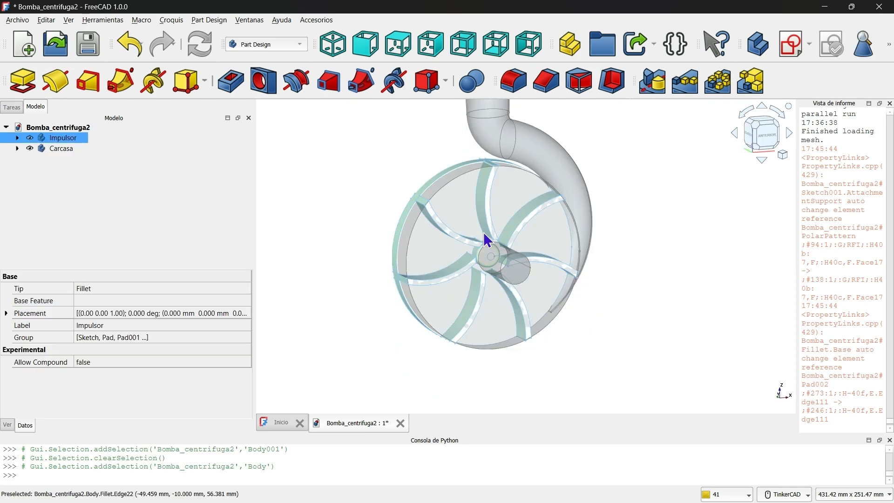
right_drag(484, 233, 505, 238)
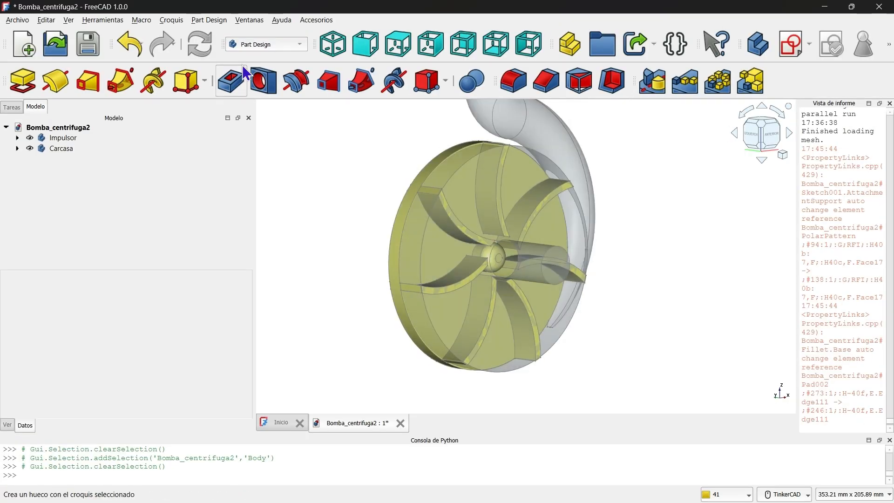
scroll(535, 255, down, 1)
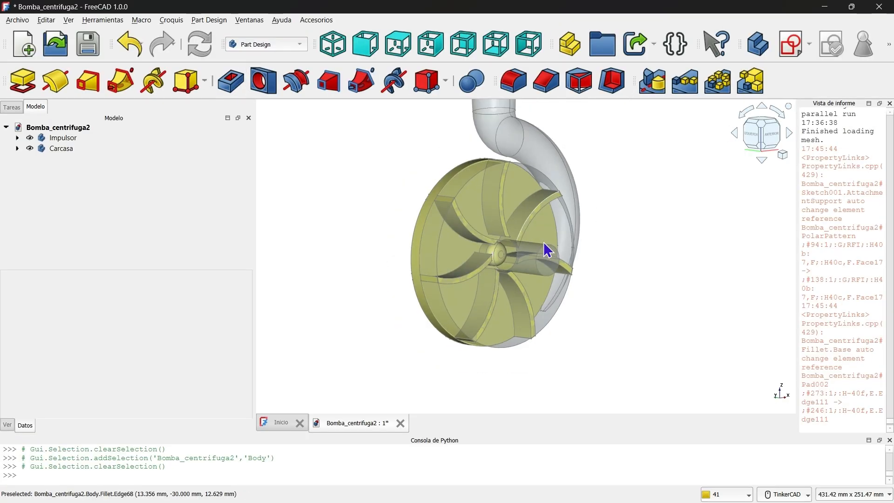
right_drag(548, 250, 522, 236)
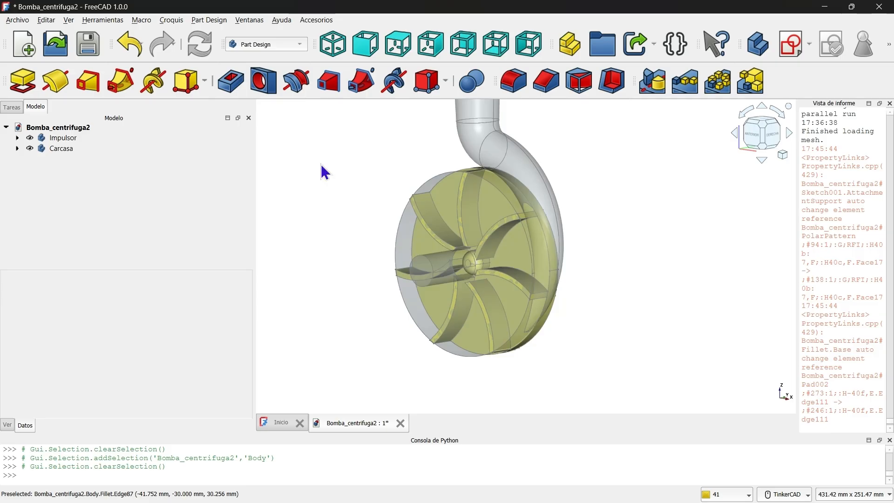
Step: Switch to the Part workbench and subtract the Impulsor body from the Carcasa body with a boolean Cut
click(267, 47)
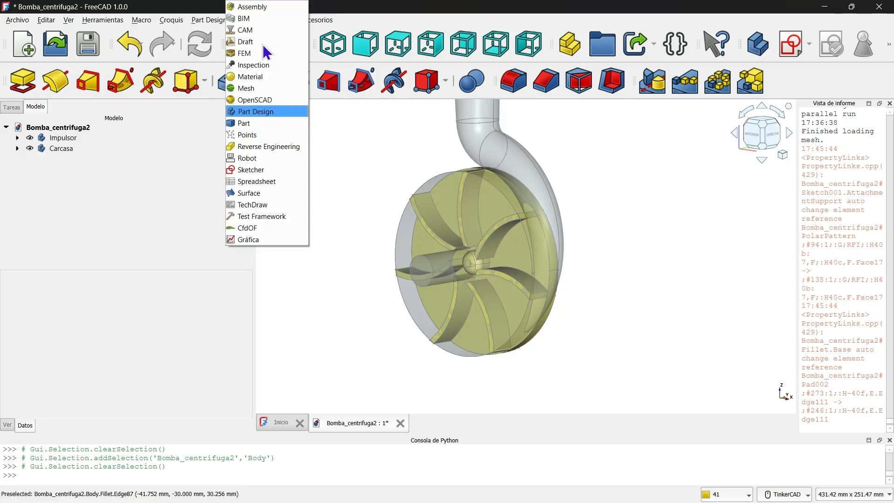
click(247, 124)
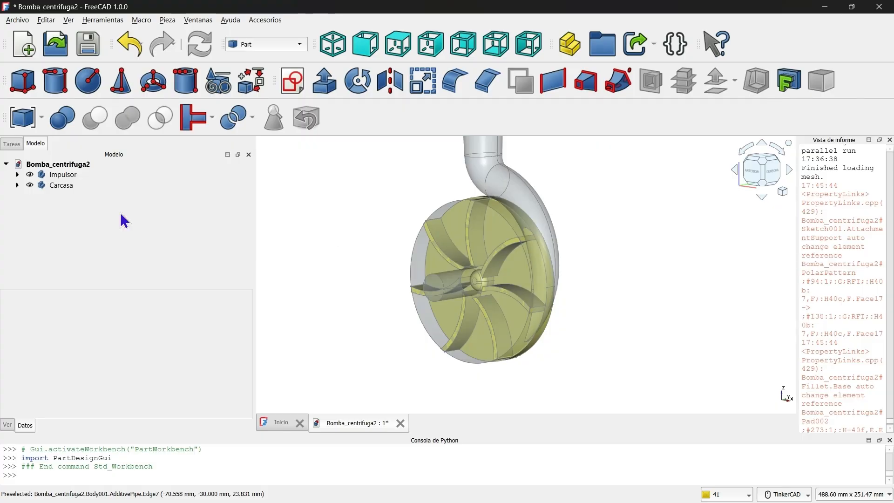
click(61, 185)
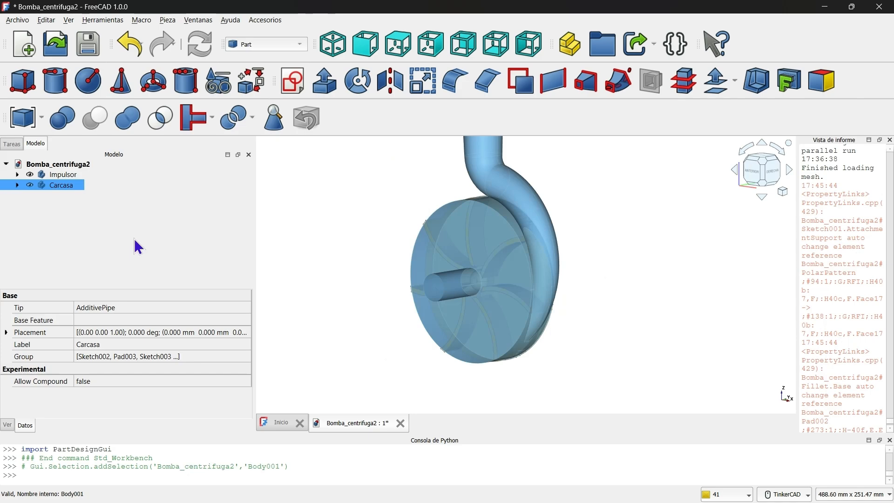
ctrl+click(70, 175)
ctrl+click(71, 178)
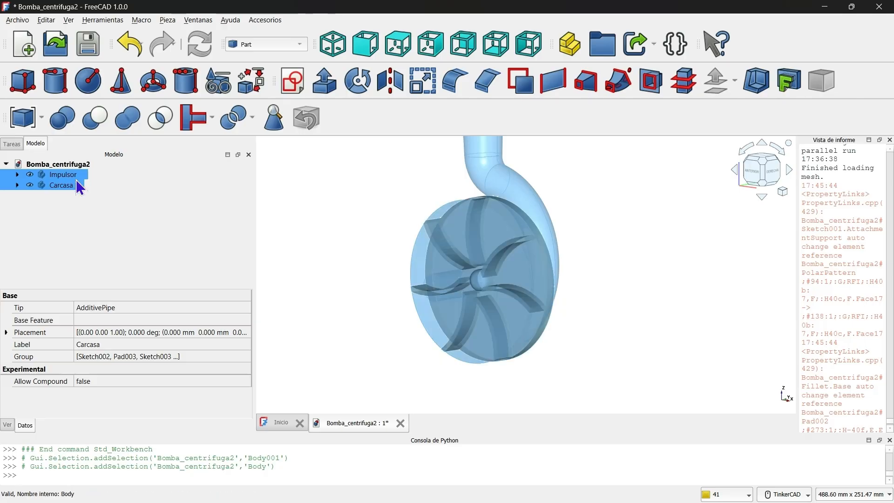
click(84, 108)
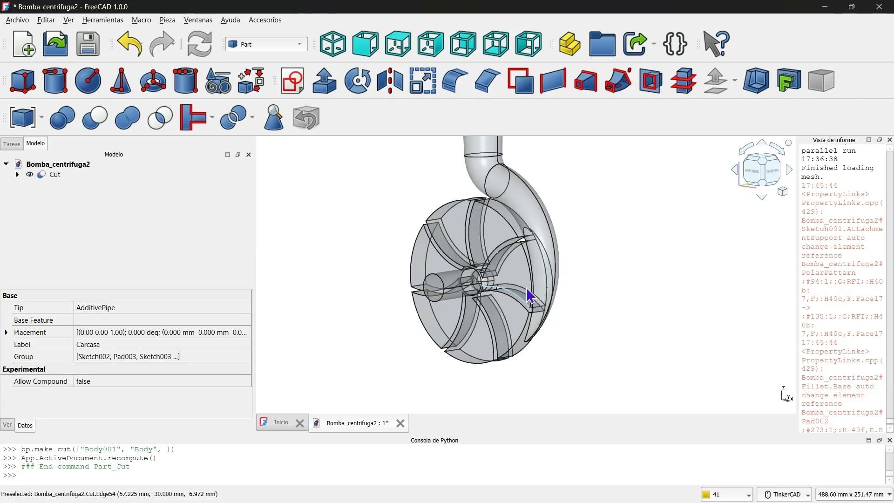
Step: Switch to the CfdOF workbench, create a CFD analysis for the cut pump body and expand its contents
scroll(482, 269, up, 3)
right_drag(479, 263, 459, 263)
scroll(459, 263, down, 4)
middle_drag(468, 224, 495, 272)
scroll(495, 272, up, 1)
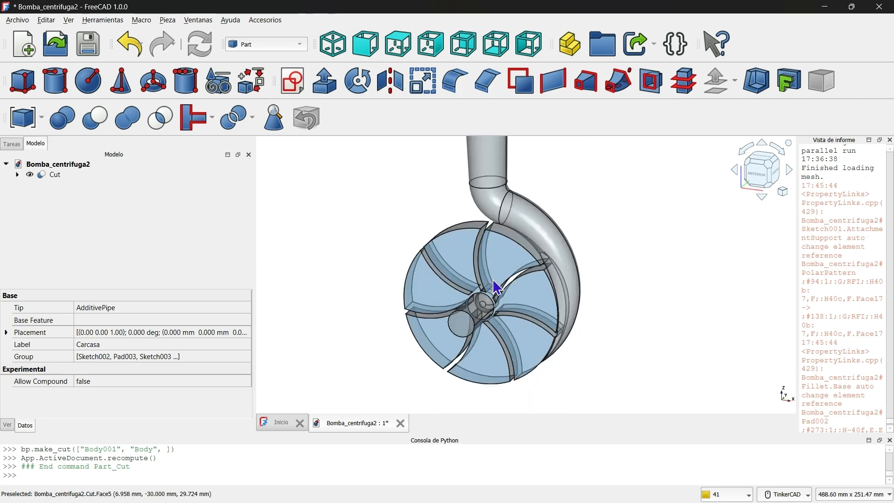
right_drag(495, 288, 439, 250)
click(250, 43)
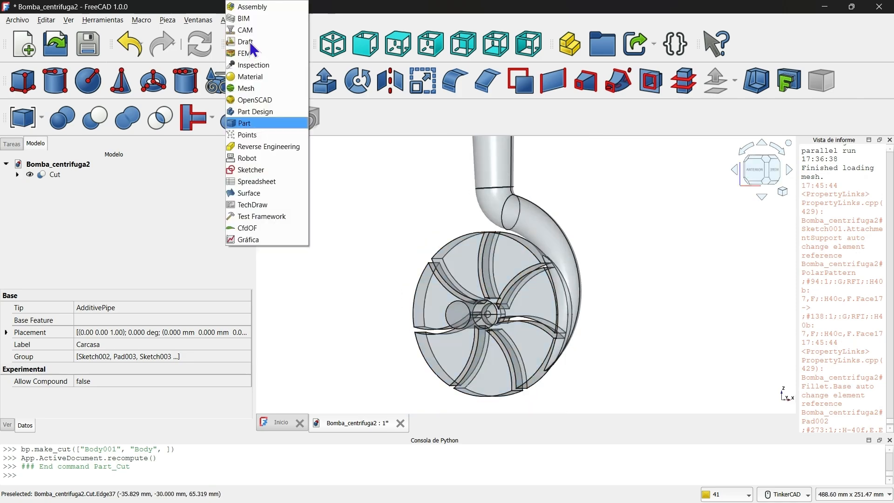
click(254, 227)
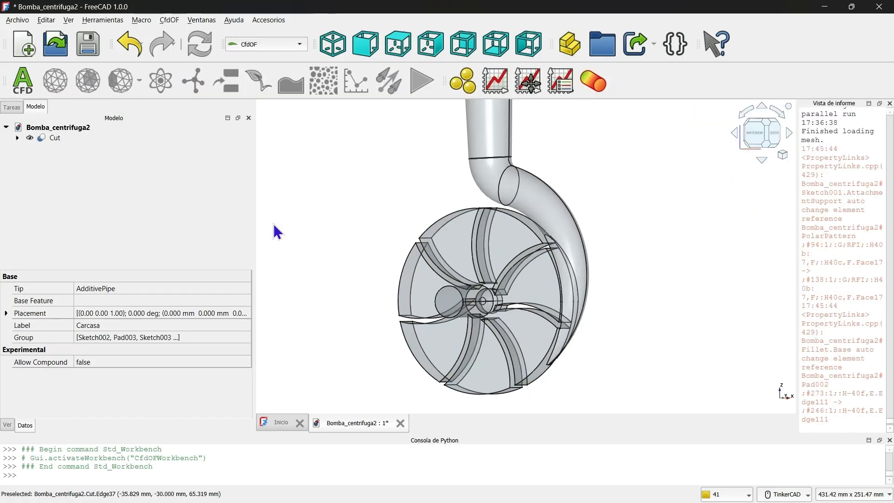
click(49, 125)
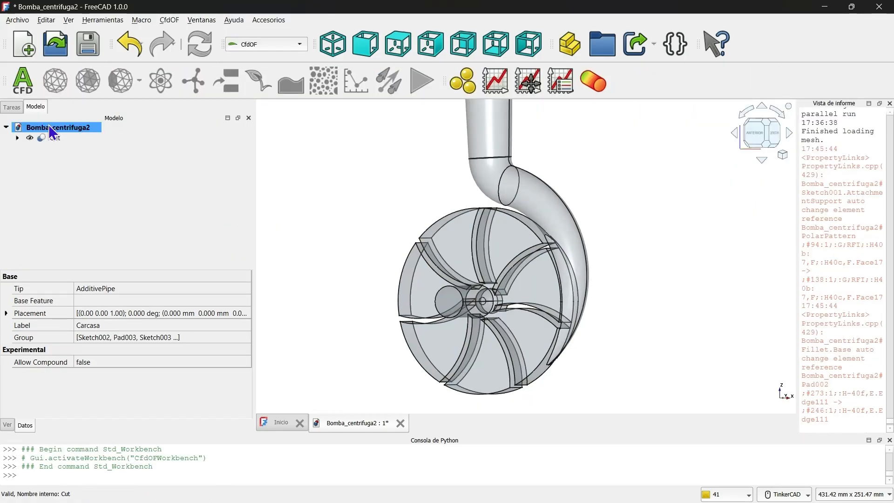
click(23, 86)
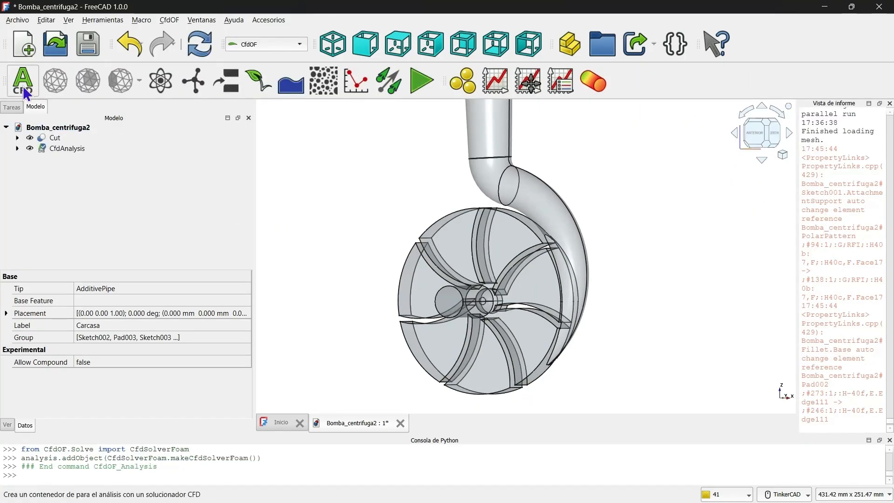
click(18, 149)
click(89, 180)
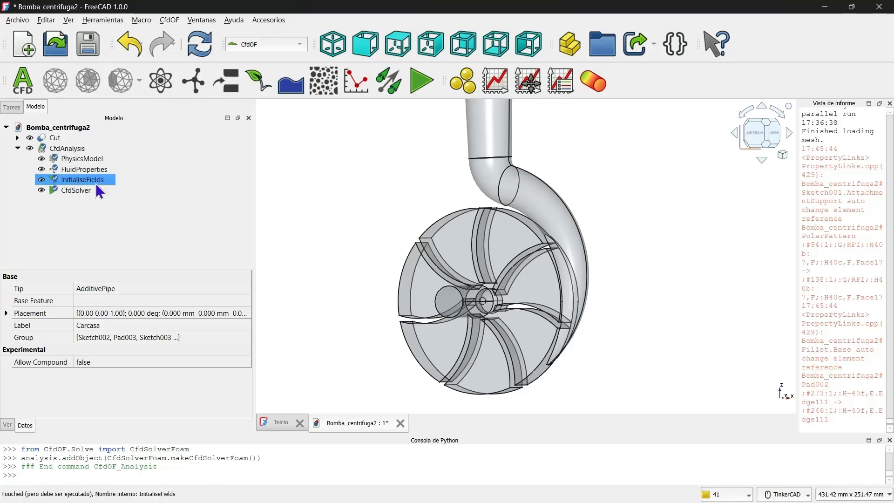
click(95, 223)
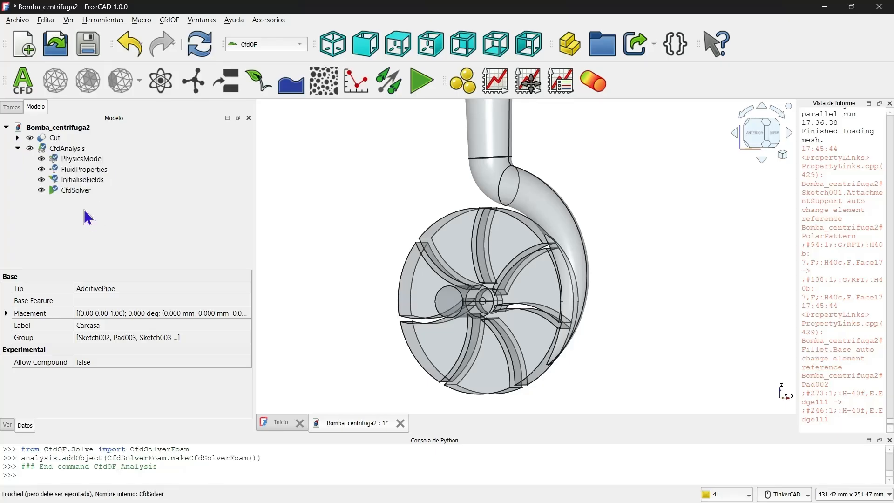
Step: Set the physics model's turbulence to RANS with the kEpsilon model and accept the settings
click(75, 159)
double_click(73, 161)
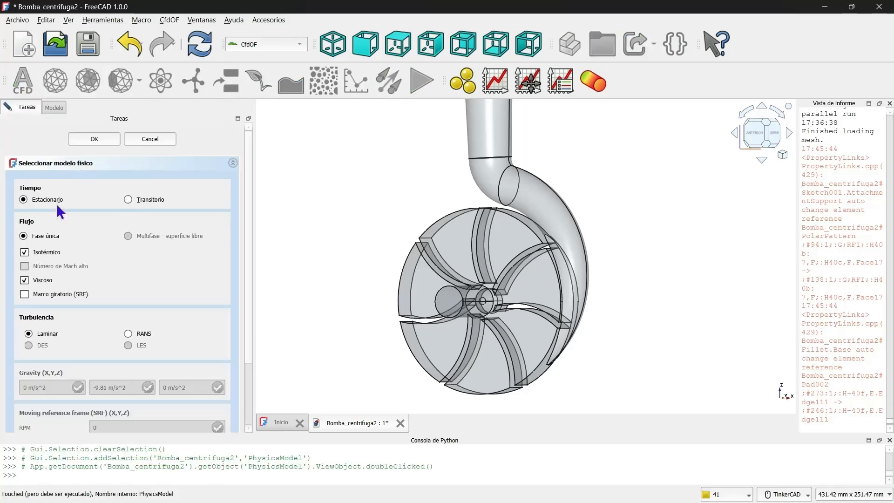
click(25, 252)
click(129, 333)
scroll(207, 301, down, 3)
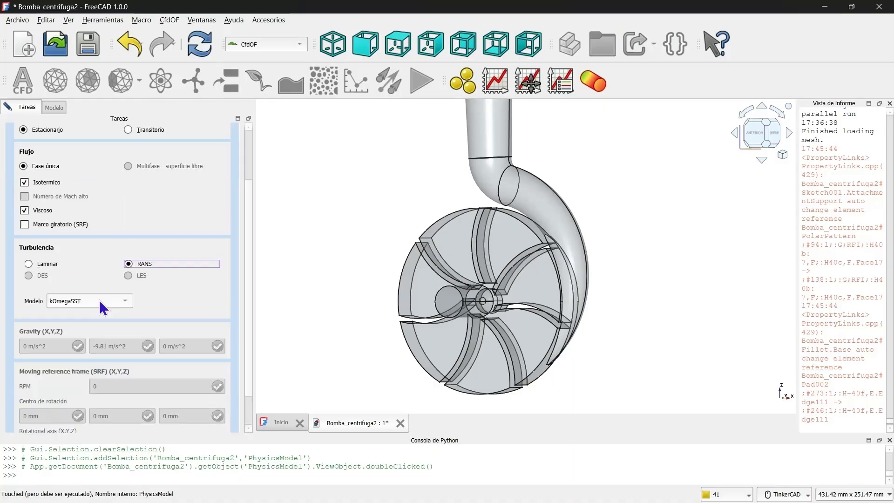
click(102, 308)
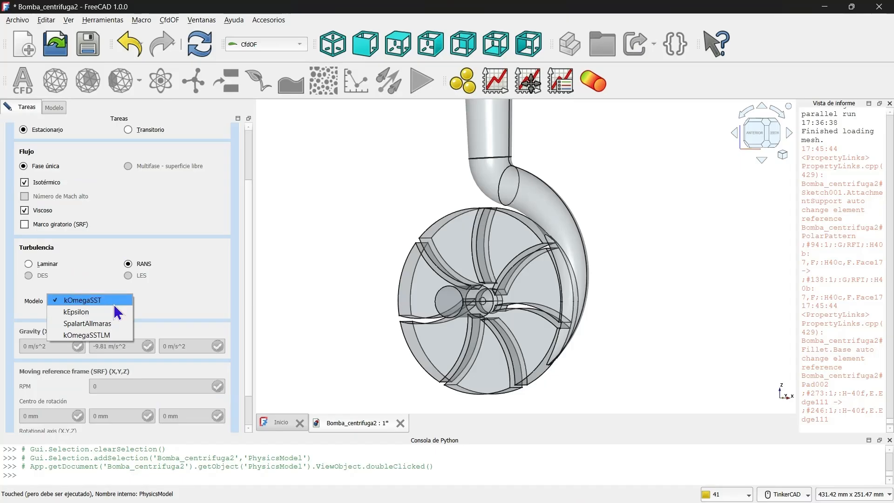
click(88, 312)
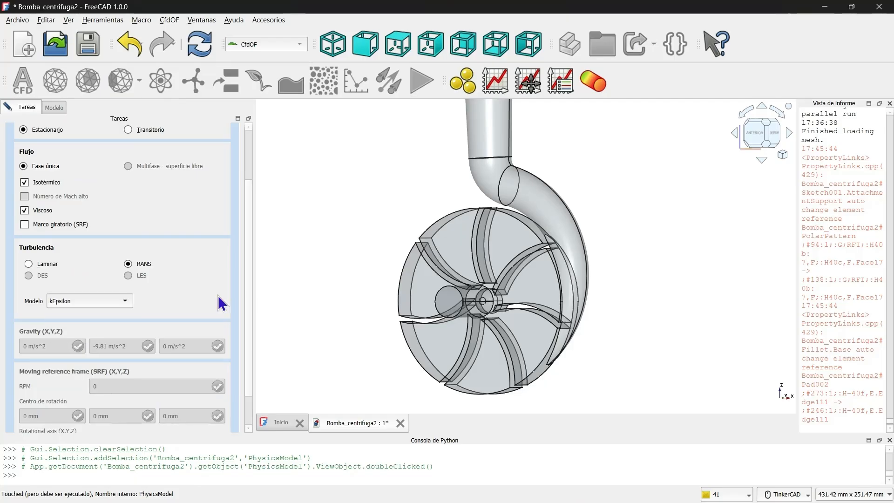
scroll(237, 259, down, 1)
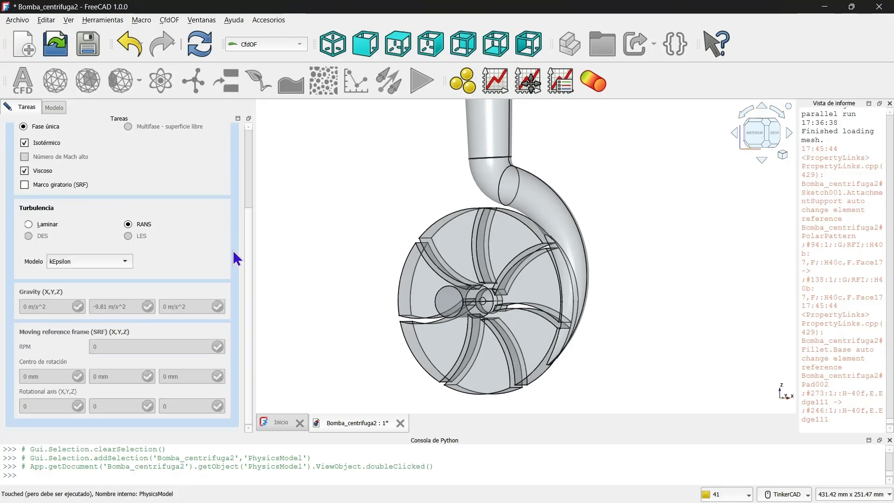
click(122, 264)
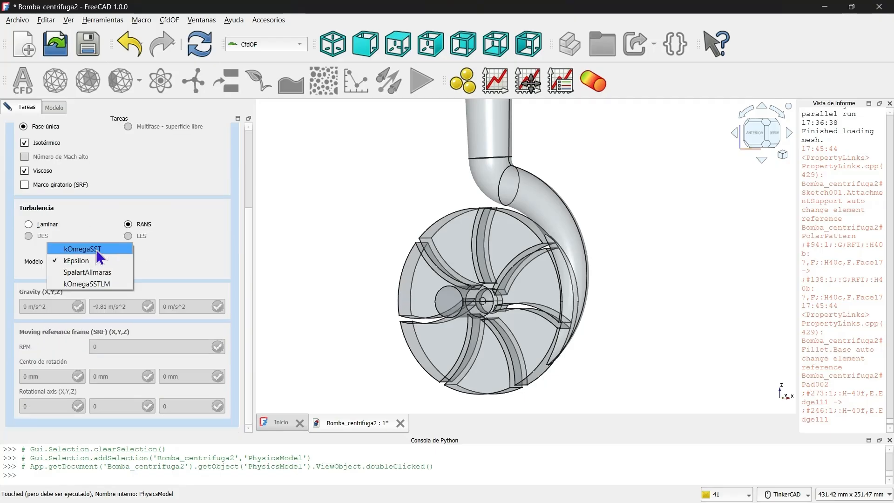
click(102, 262)
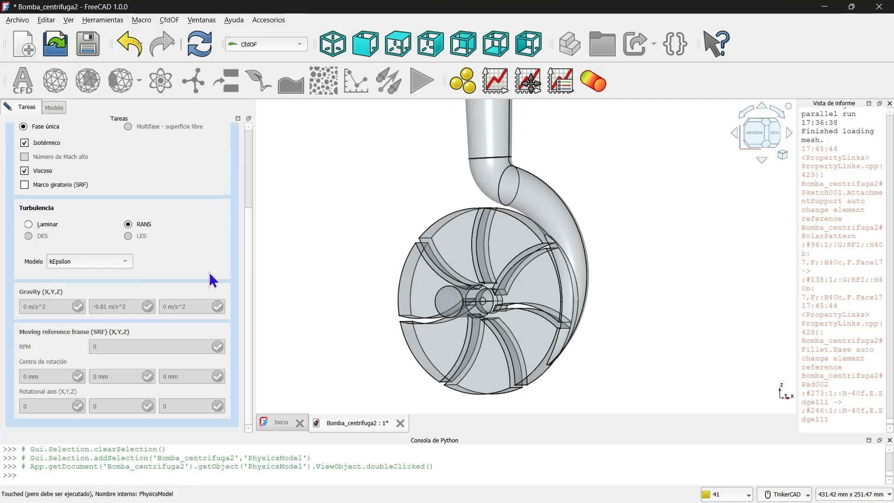
scroll(238, 262, up, 3)
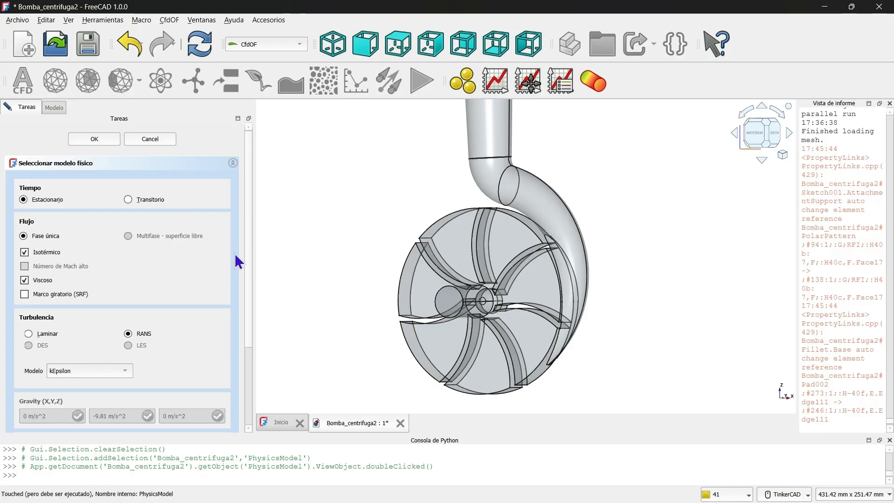
click(96, 139)
Step: Set the analysis fluid to the predefined Water material and accept its properties
double_click(89, 170)
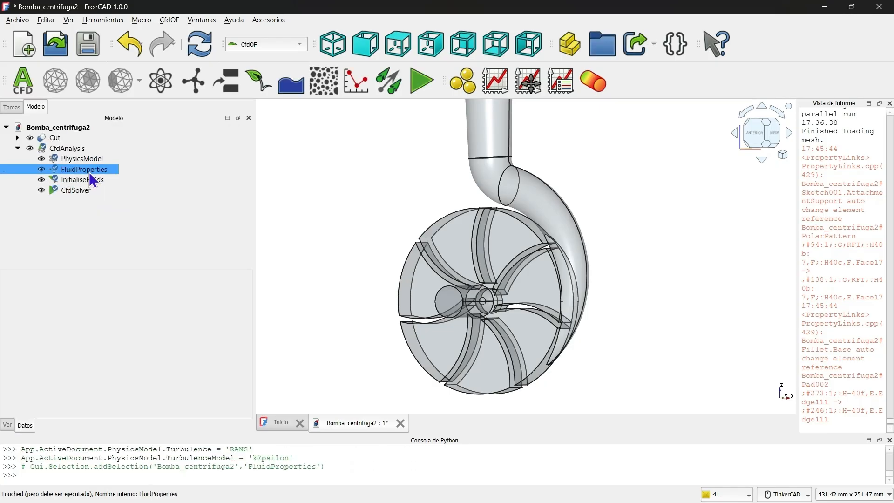
click(78, 290)
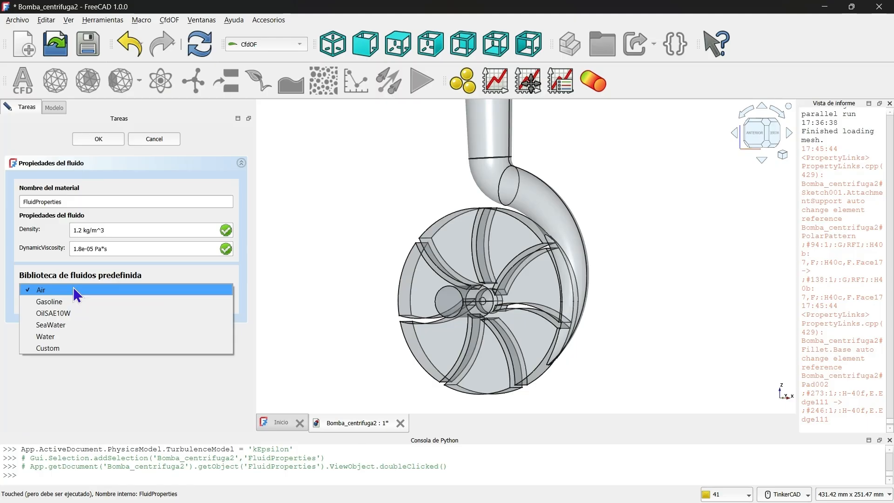
click(49, 337)
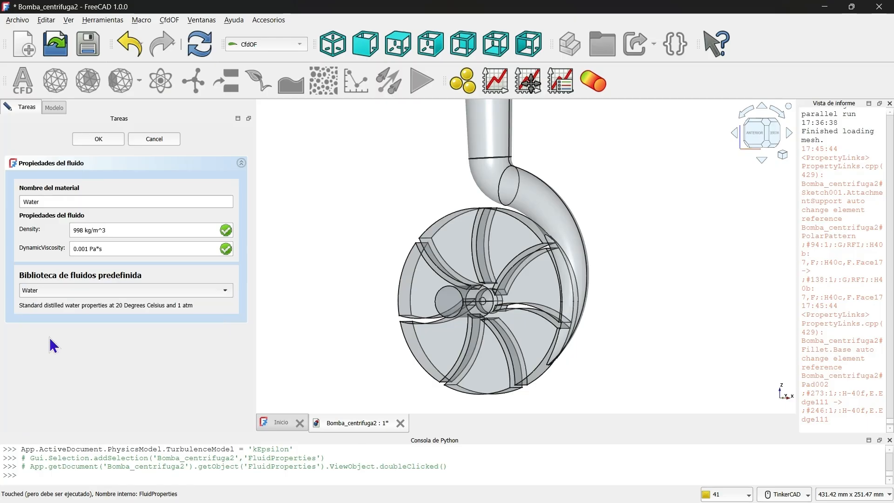
click(105, 138)
Step: In the flow field initialisation, specify the pressure by value and set it to 0
click(97, 183)
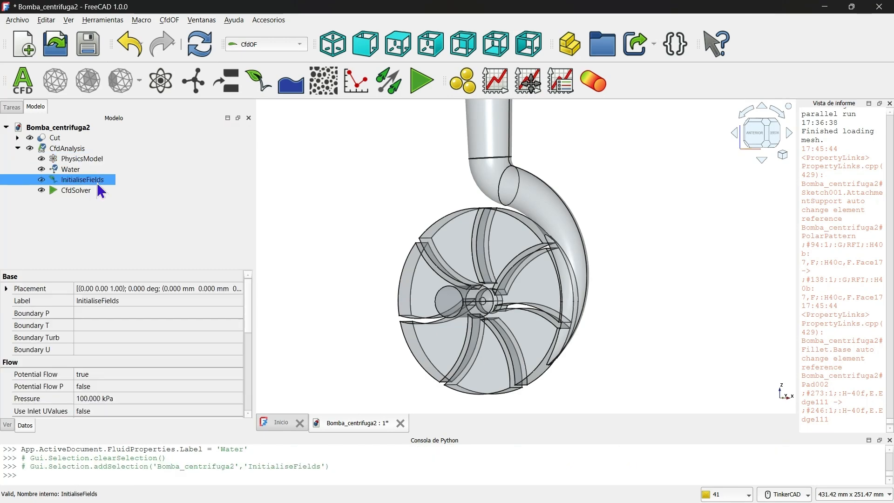
double_click(97, 182)
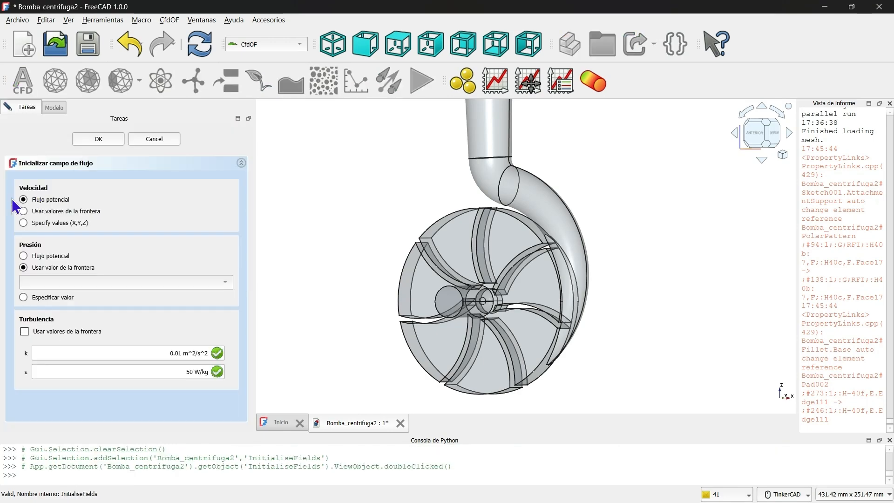
click(24, 298)
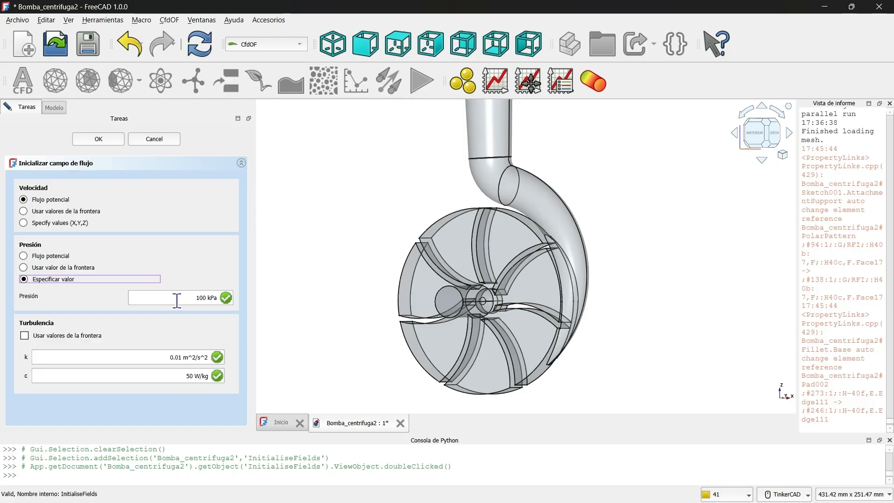
scroll(486, 239, down, 3)
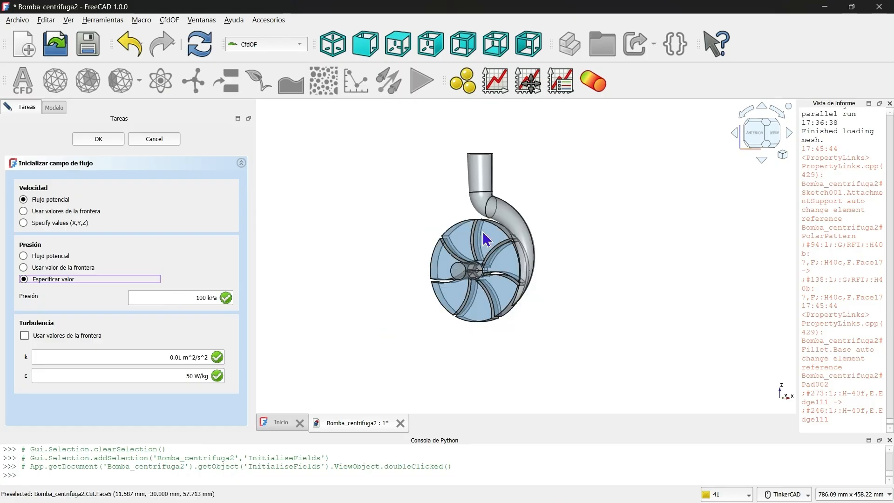
scroll(486, 239, up, 3)
middle_drag(495, 255, 489, 258)
click(182, 297)
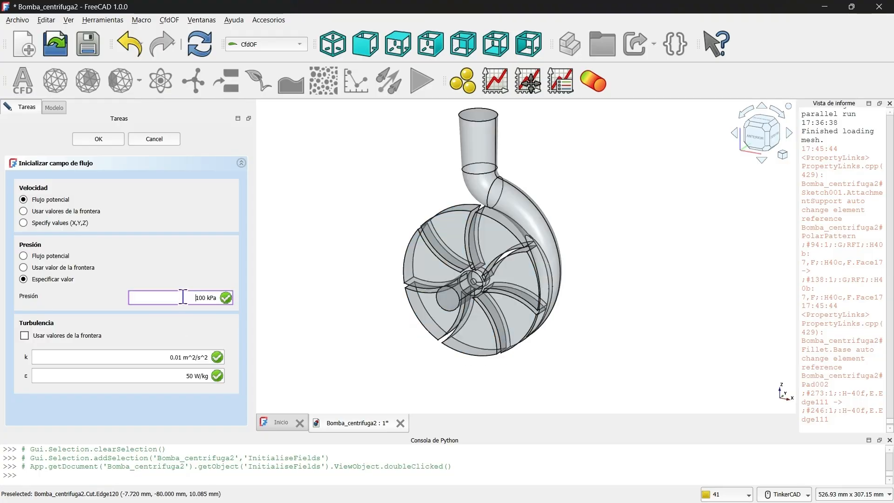
key(ctrl+a)
text(0)
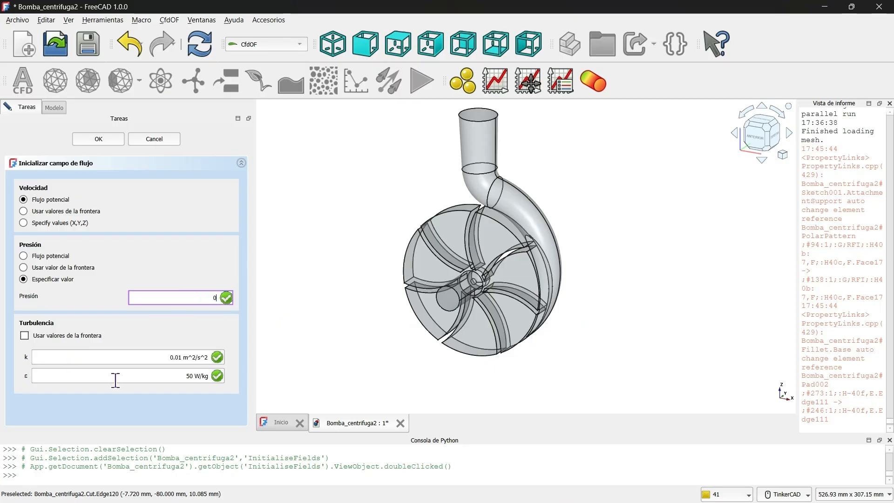
Step: Accept the flow field initialisation and add a fluid boundary condition on the circular end face of the suction pipe at the impeller hub
click(220, 331)
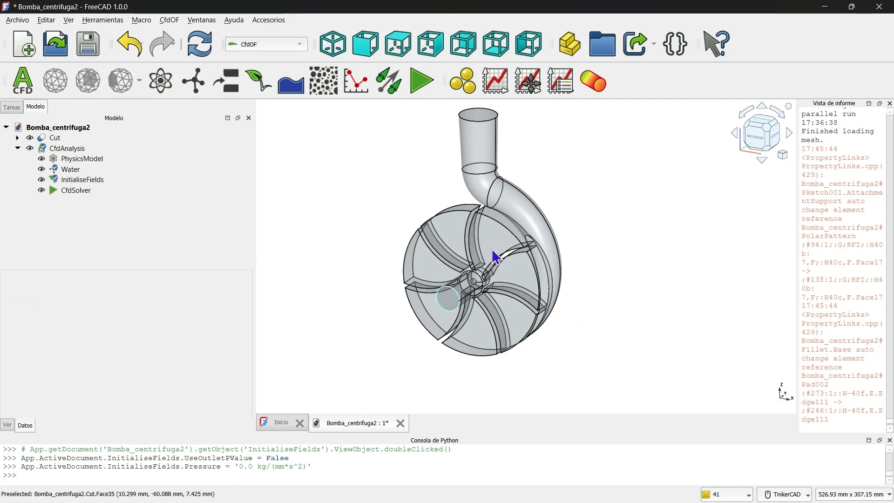
scroll(453, 323, up, 5)
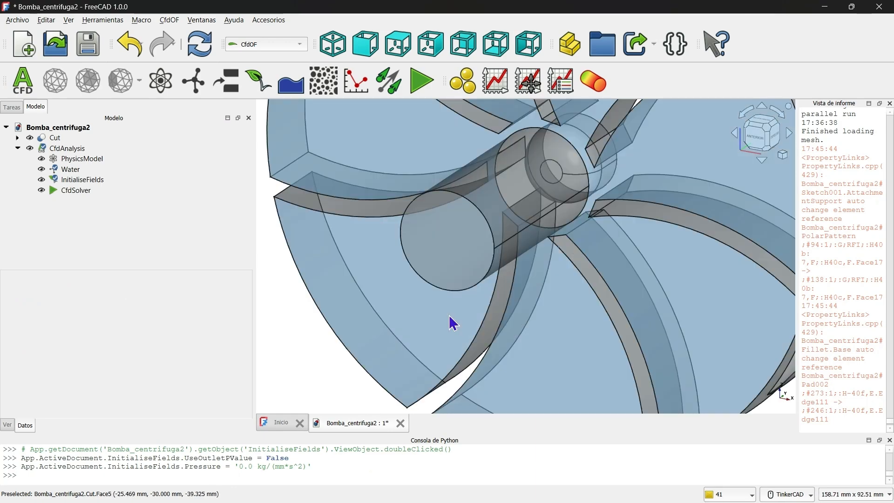
scroll(453, 249, down, 7)
middle_drag(453, 249, 471, 343)
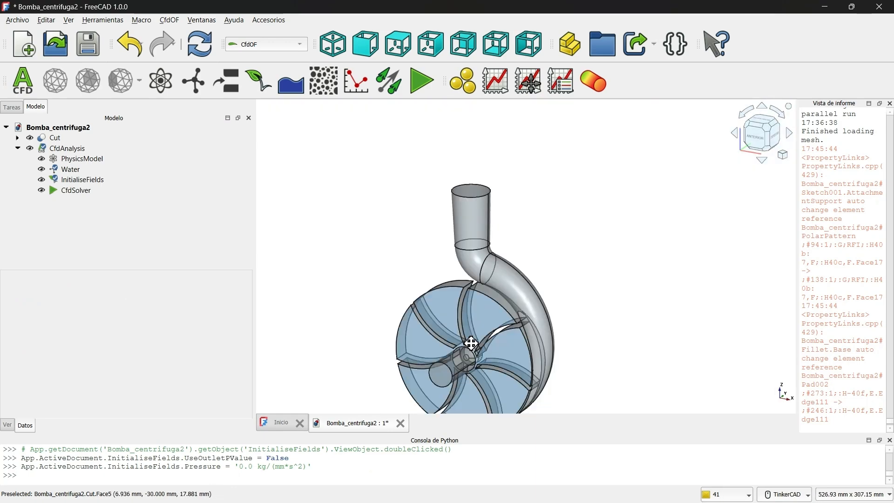
scroll(467, 179, up, 6)
scroll(414, 277, down, 5)
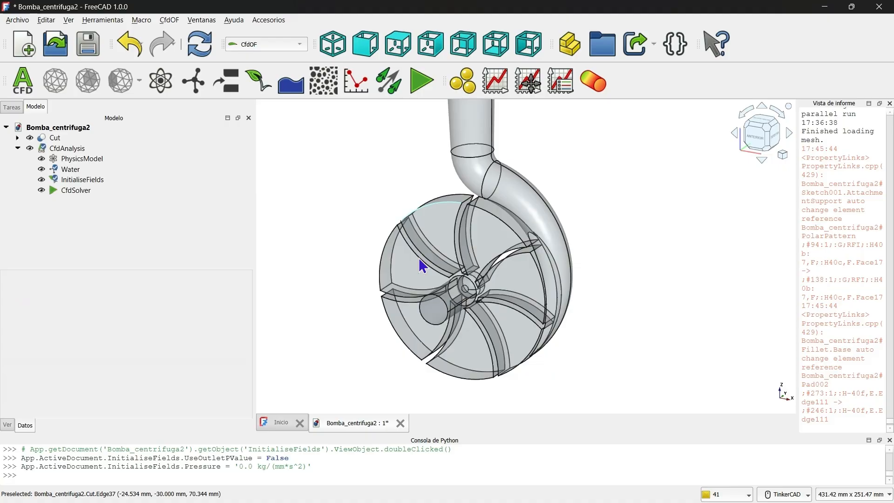
scroll(478, 334, up, 6)
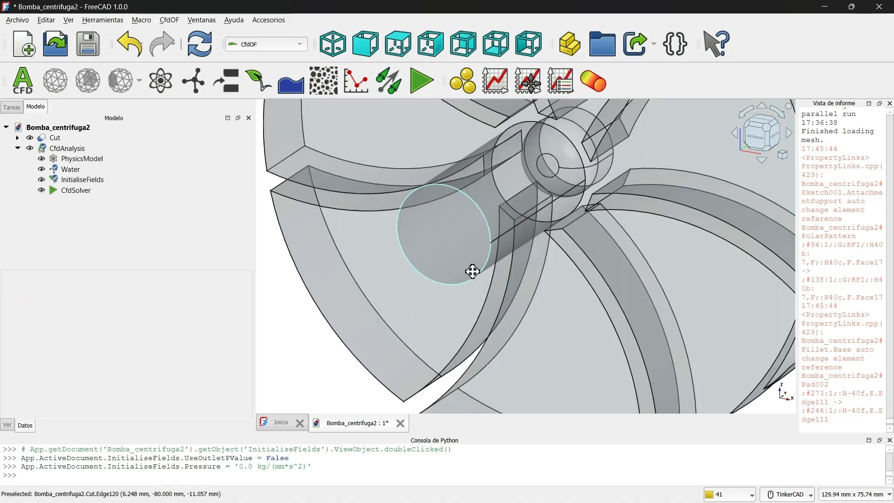
click(431, 245)
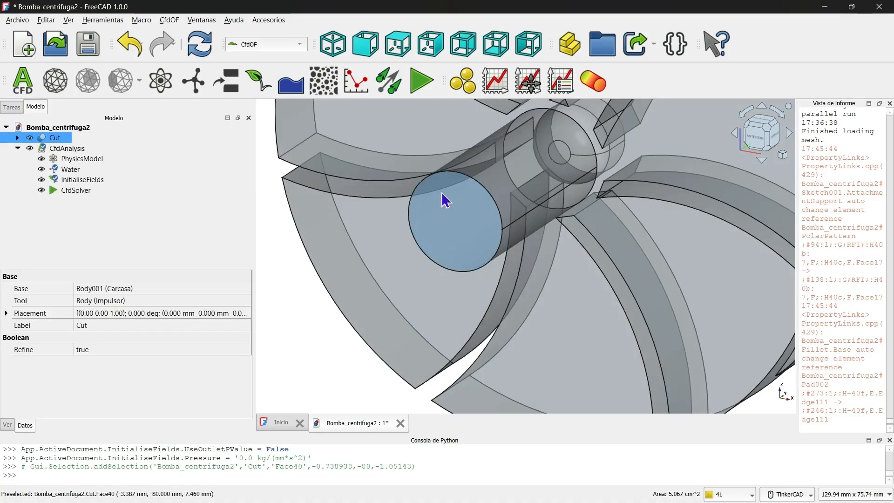
scroll(445, 200, down, 2)
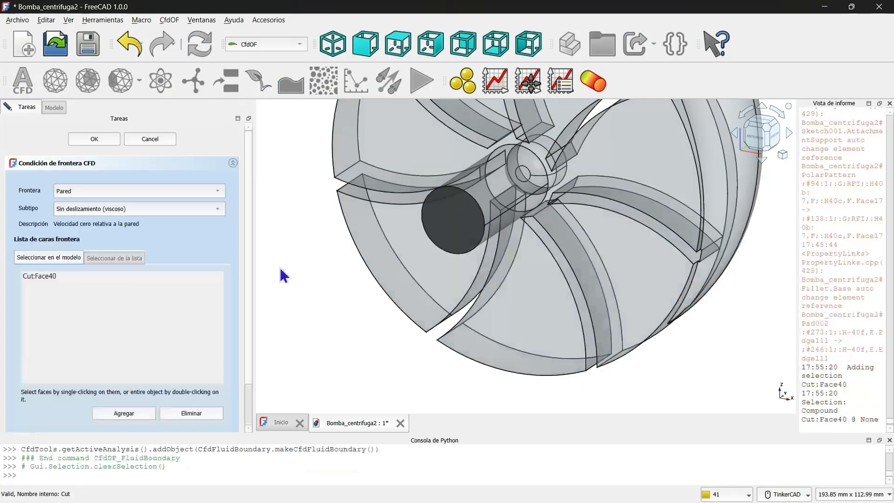
Step: Try the Entrada boundary type on the suction pipe's end face and examine its velocity, pressure and turbulence settings
click(80, 189)
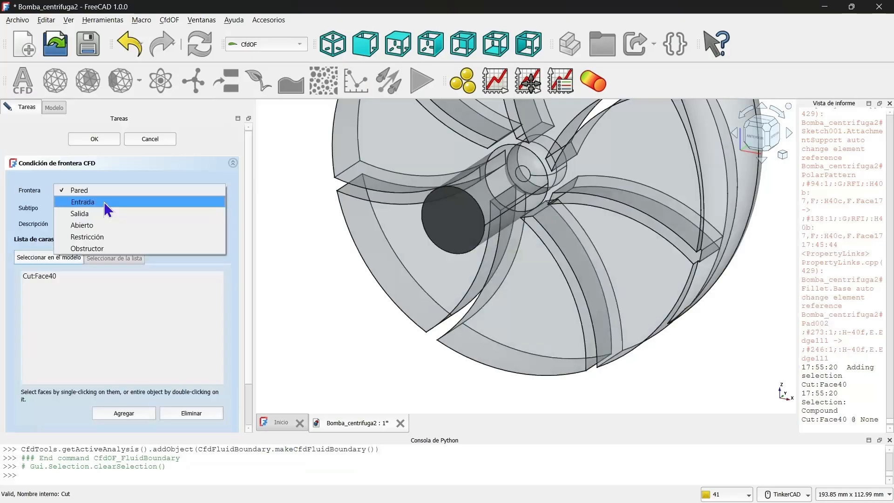
click(105, 201)
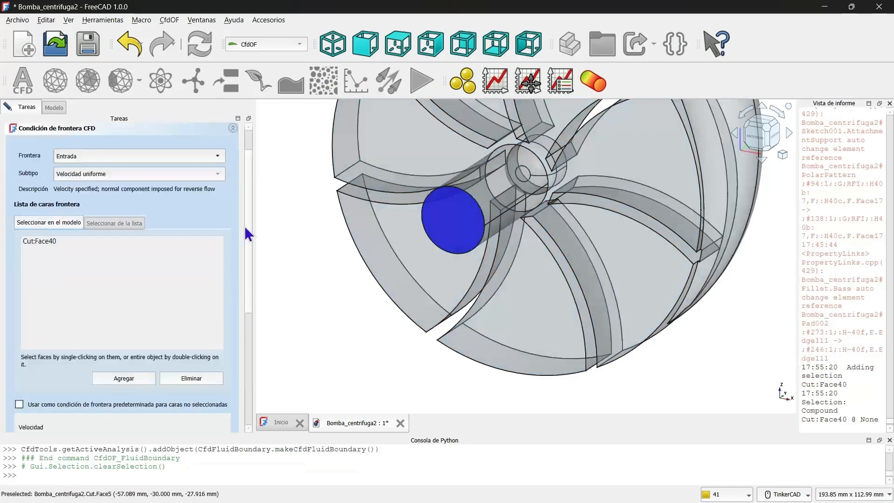
scroll(244, 225, down, 5)
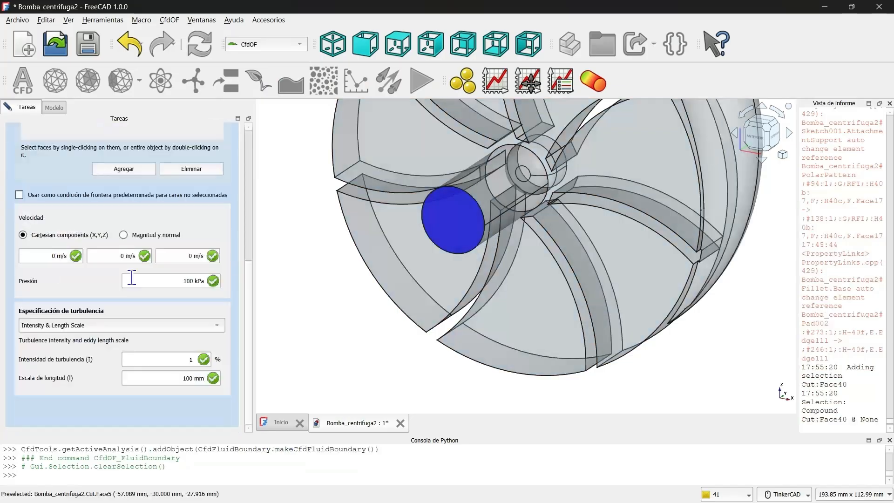
scroll(556, 145, down, 2)
middle_drag(556, 146, 499, 237)
scroll(504, 229, down, 2)
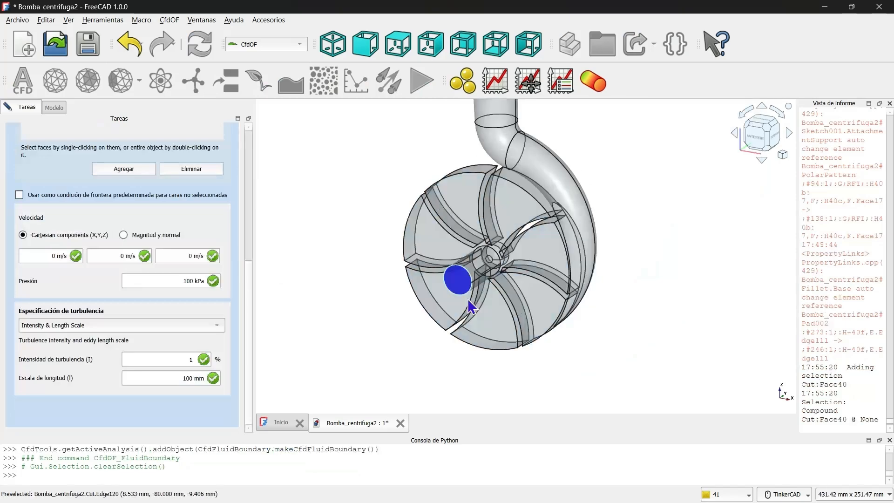
scroll(472, 307, up, 3)
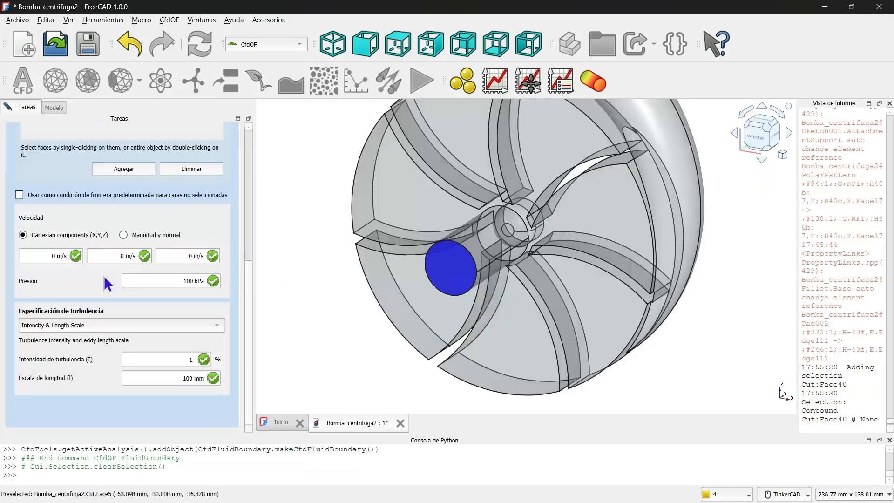
scroll(588, 205, down, 2)
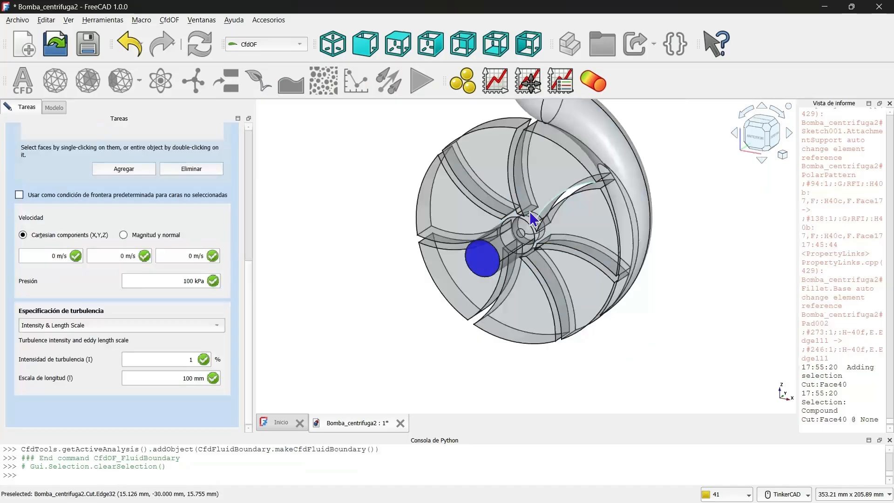
scroll(525, 235, up, 2)
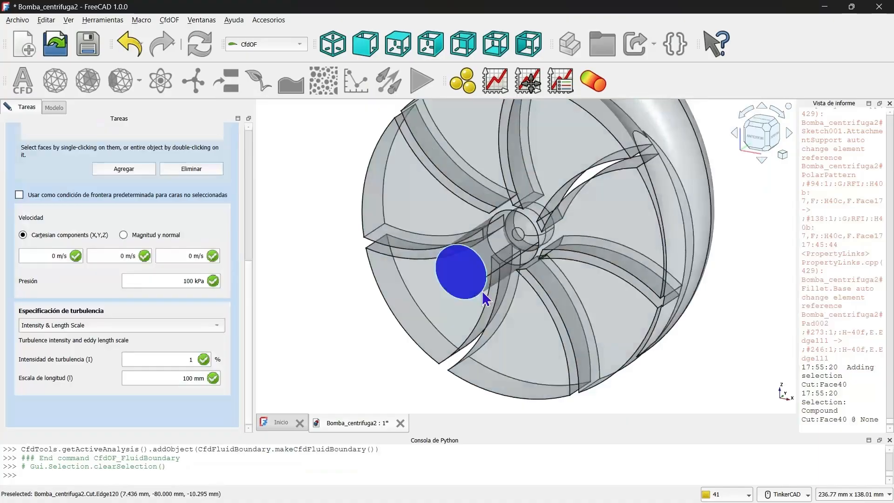
scroll(475, 282, down, 2)
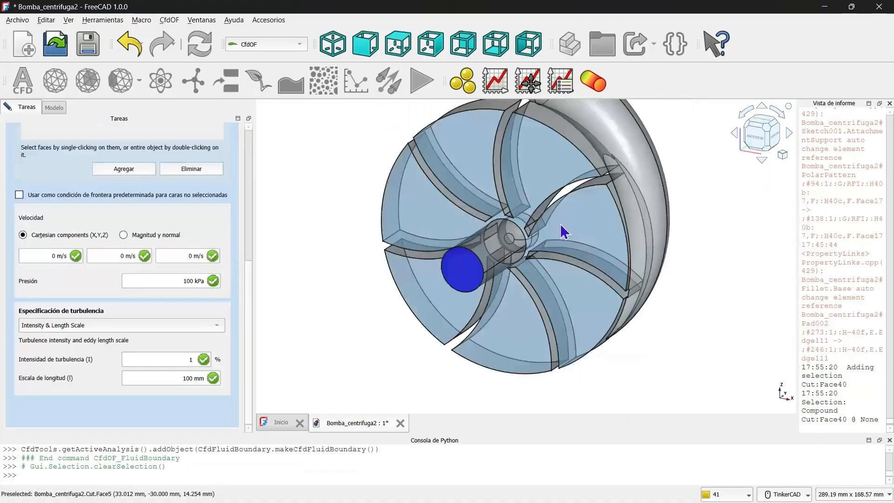
scroll(564, 232, down, 2)
scroll(211, 177, up, 5)
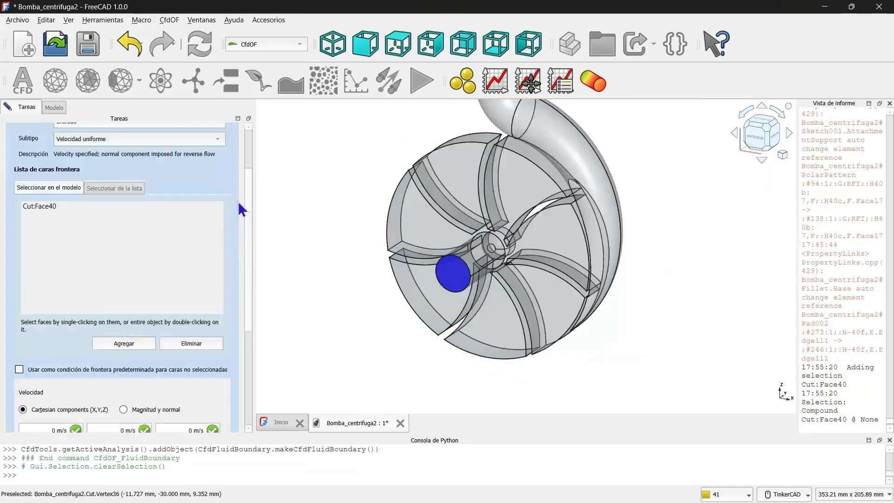
scroll(240, 211, up, 3)
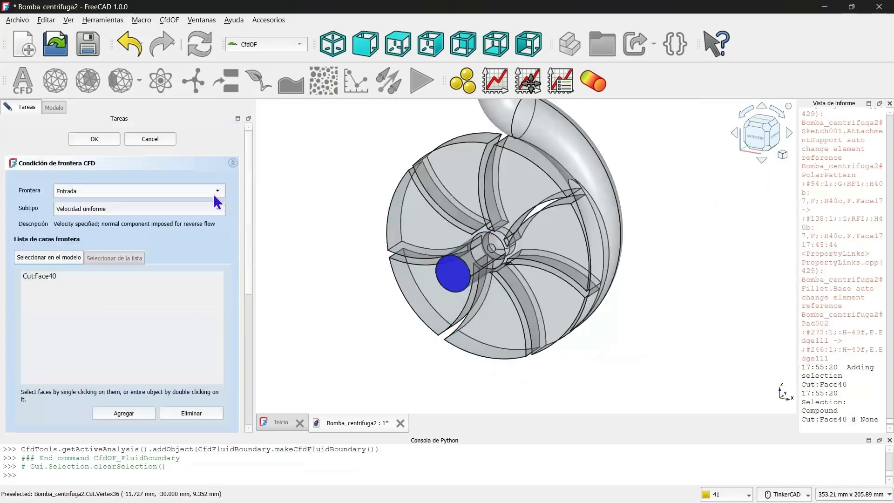
Step: Set the suction face's boundary type to Abierto with a pressure of 0 and accept the condition
click(214, 195)
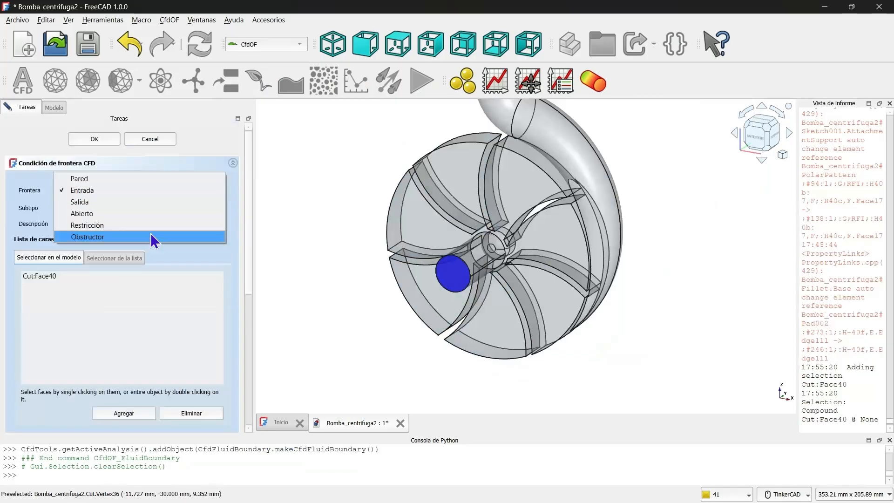
click(103, 212)
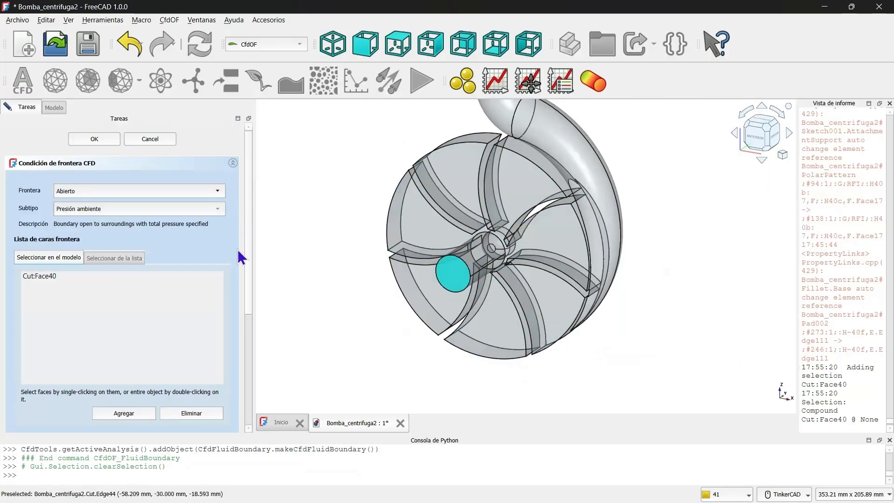
scroll(237, 250, down, 3)
scroll(236, 248, down, 2)
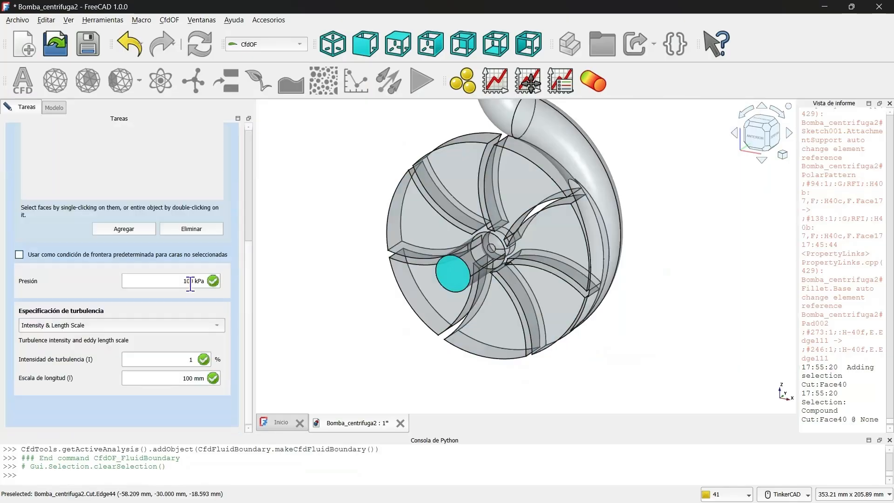
drag(129, 281, 217, 281)
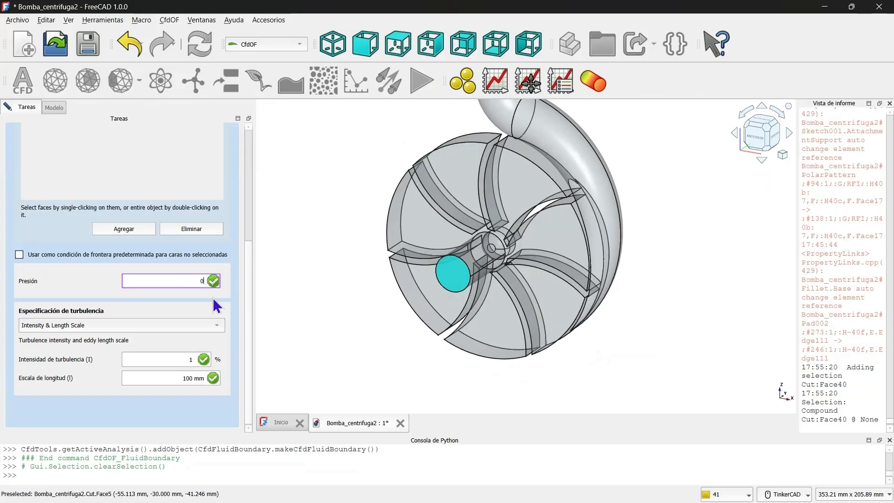
click(239, 298)
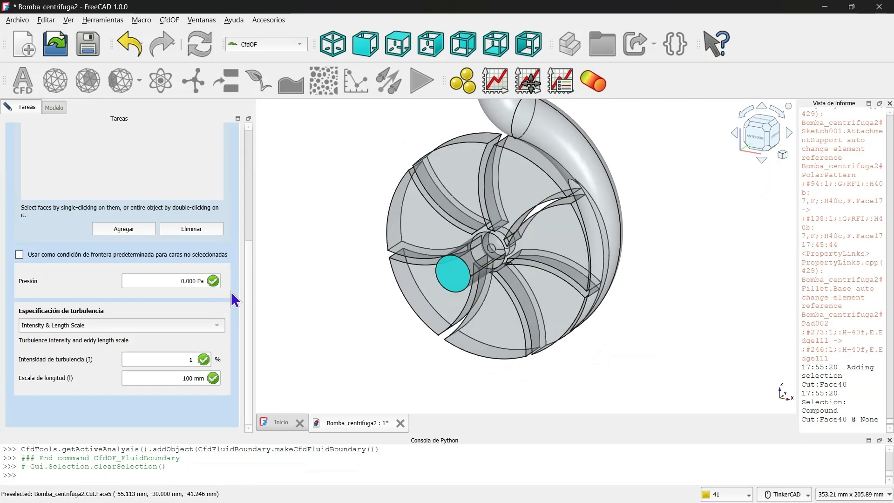
scroll(231, 291, up, 5)
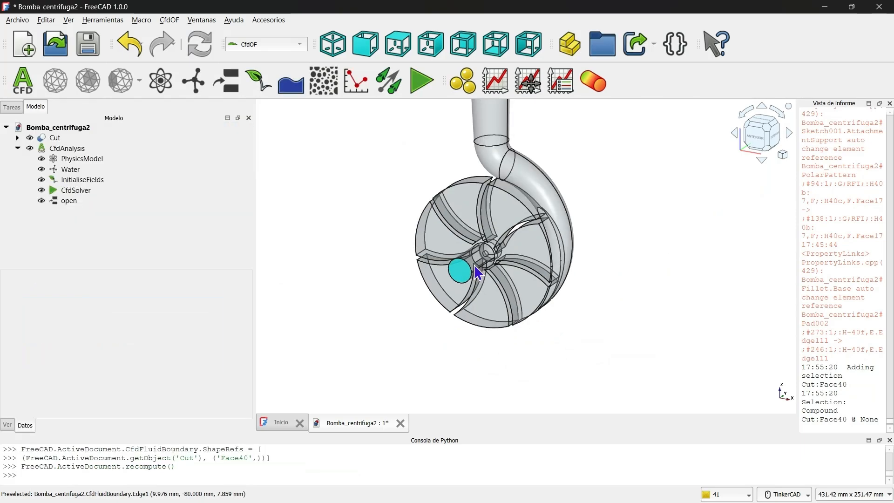
Step: Add a fluid boundary condition on the circular end face of the discharge pipe and set its type to Abierto
scroll(474, 265, down, 2)
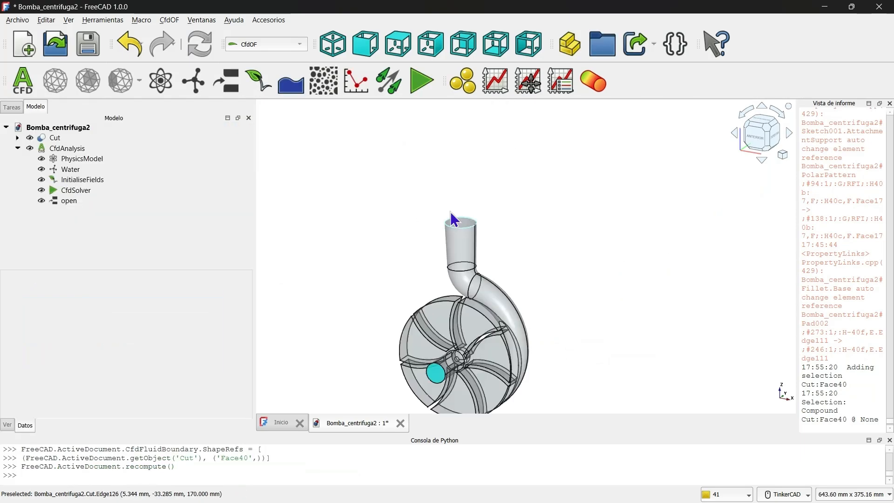
scroll(451, 219, up, 5)
click(467, 231)
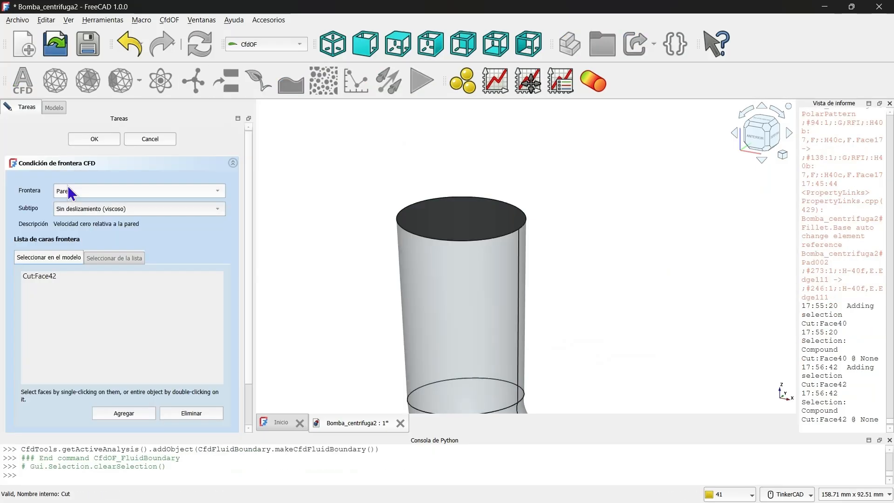
click(70, 191)
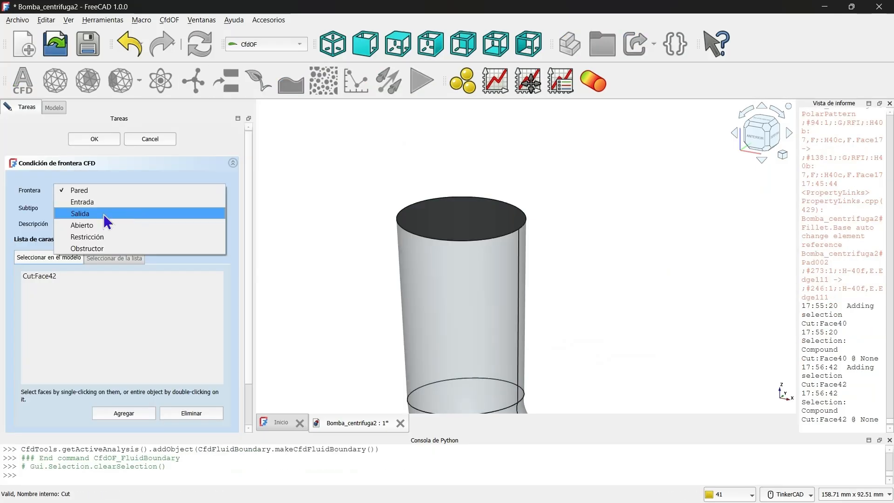
click(106, 214)
click(121, 190)
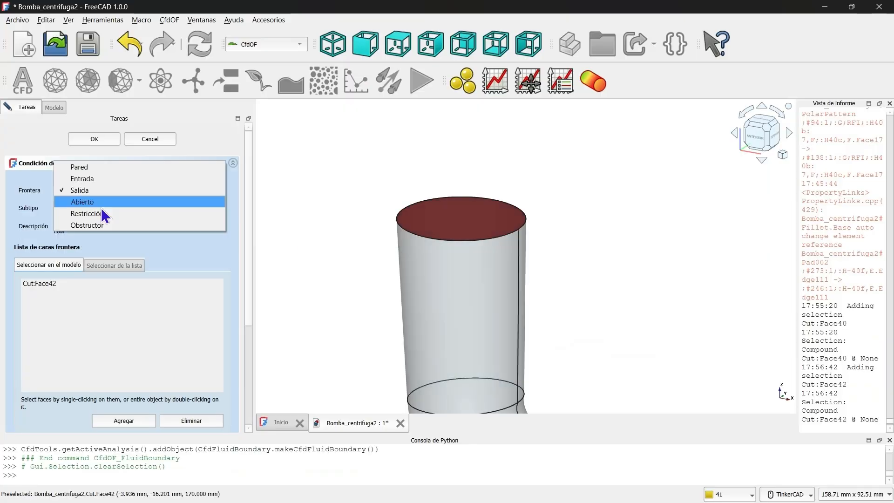
click(102, 204)
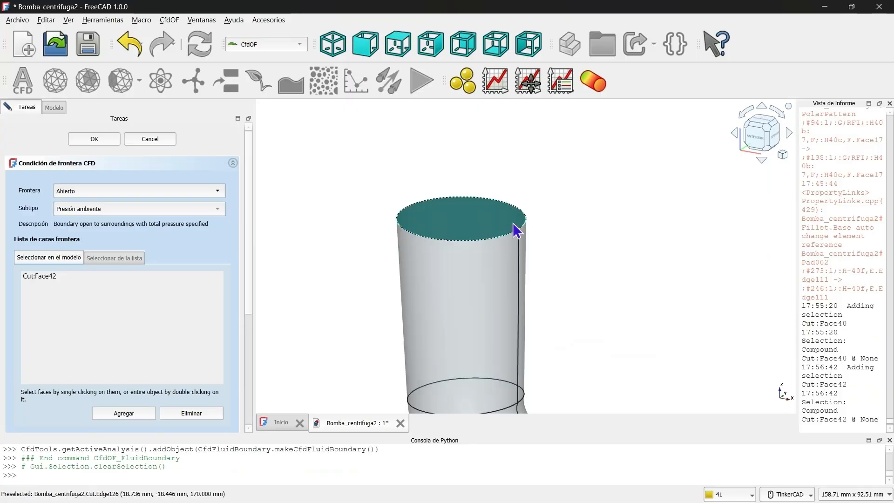
Step: Set the pressure of the discharge face's open boundary to 0
scroll(515, 229, down, 3)
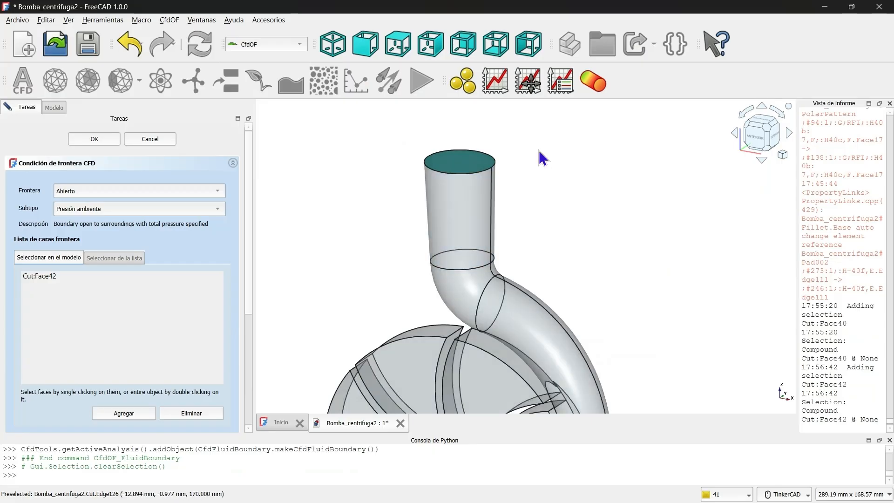
scroll(466, 198, down, 3)
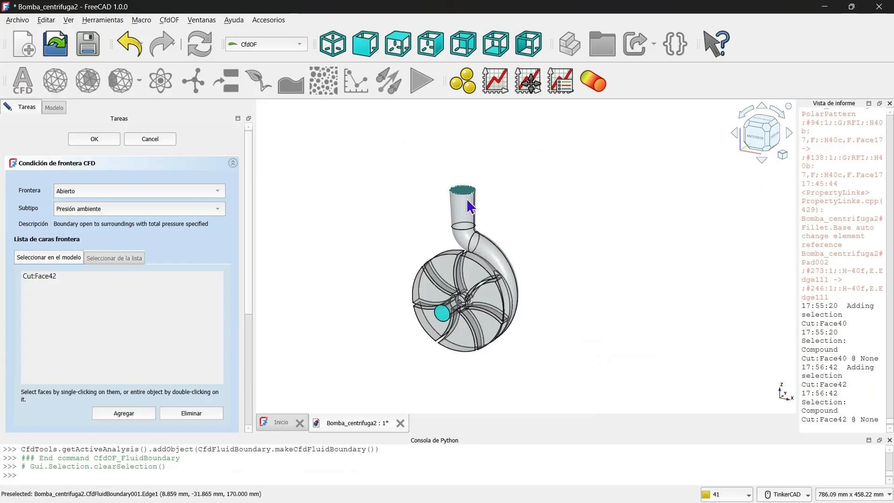
scroll(467, 198, up, 1)
middle_drag(464, 199, 466, 205)
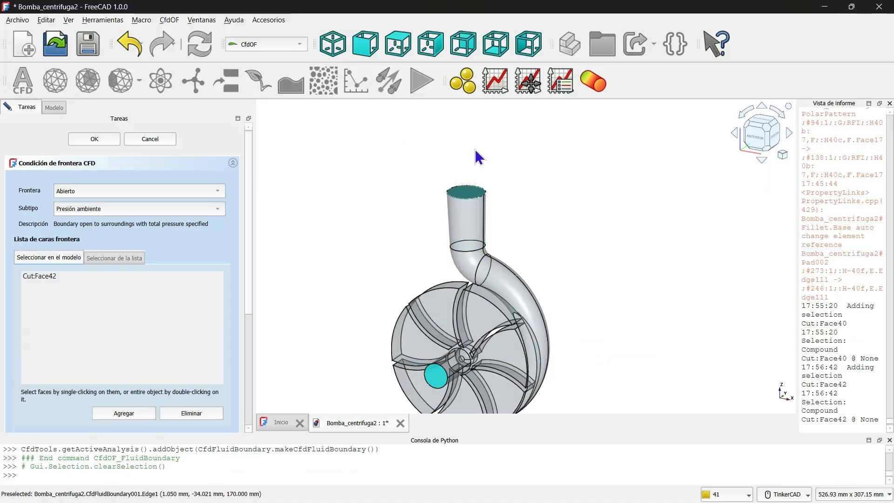
scroll(463, 217, up, 3)
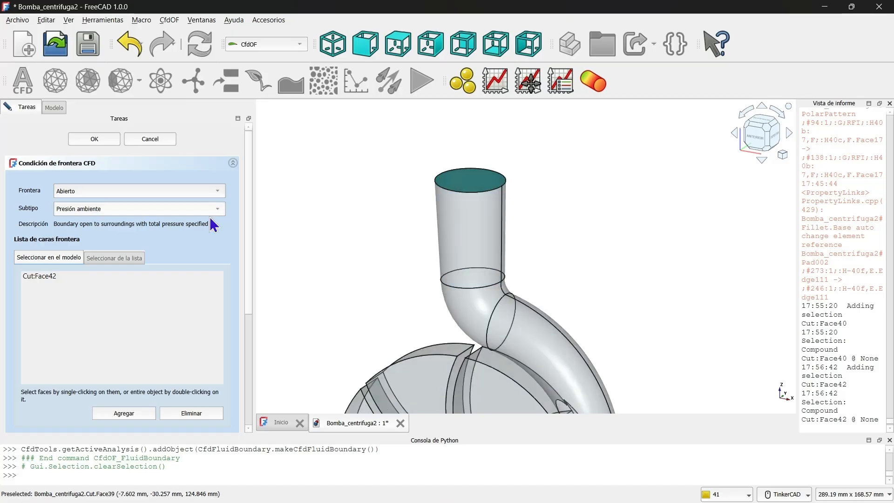
scroll(179, 276, down, 4)
triple_click(178, 276)
text(0)
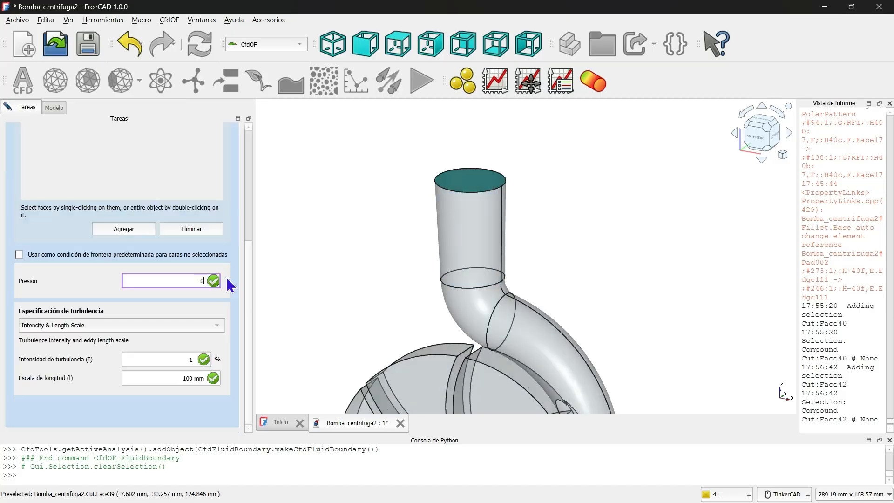
click(233, 252)
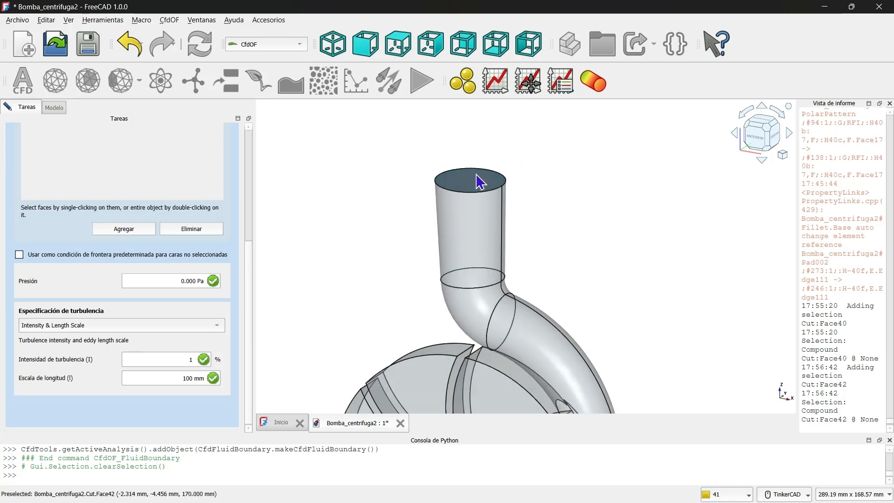
scroll(477, 181, down, 3)
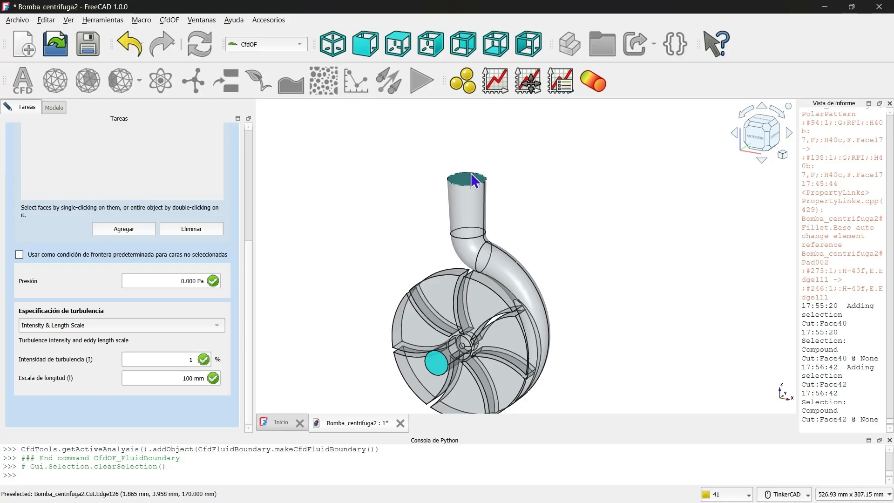
Step: Check the discharge pipe's circular end face in the model and accept its open boundary condition
scroll(474, 179, up, 6)
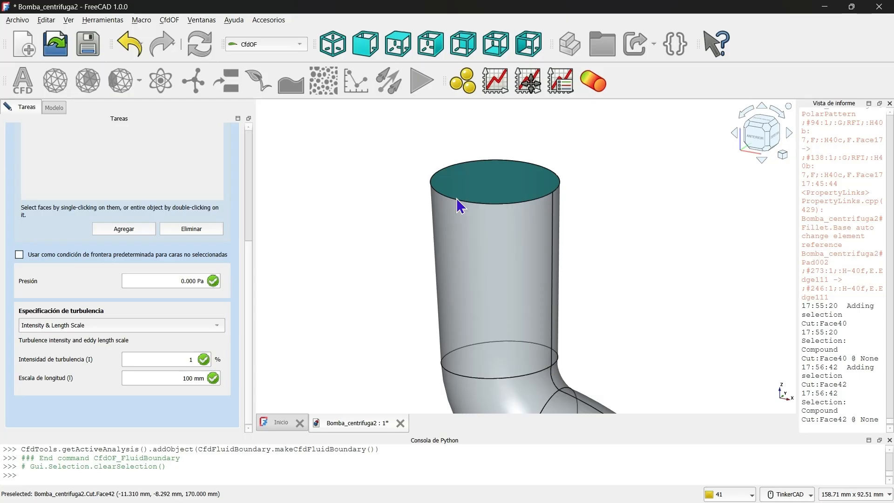
scroll(460, 186, down, 2)
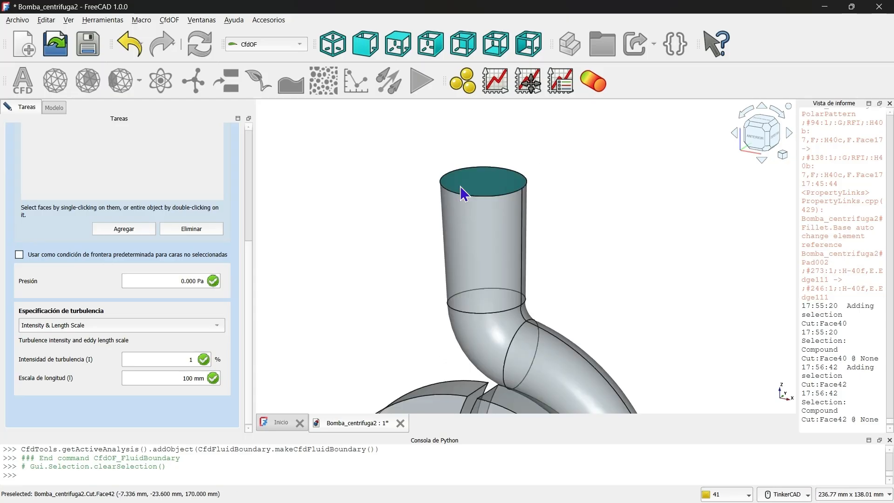
click(460, 186)
scroll(235, 227, up, 5)
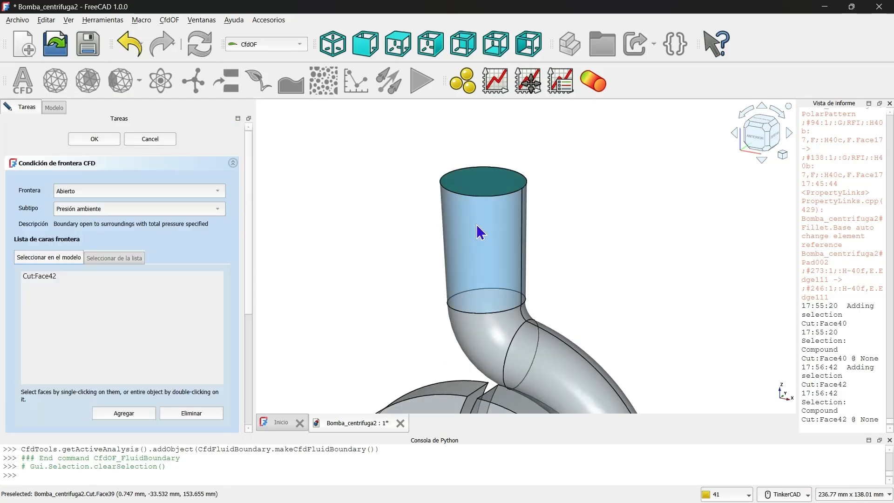
scroll(453, 233, down, 3)
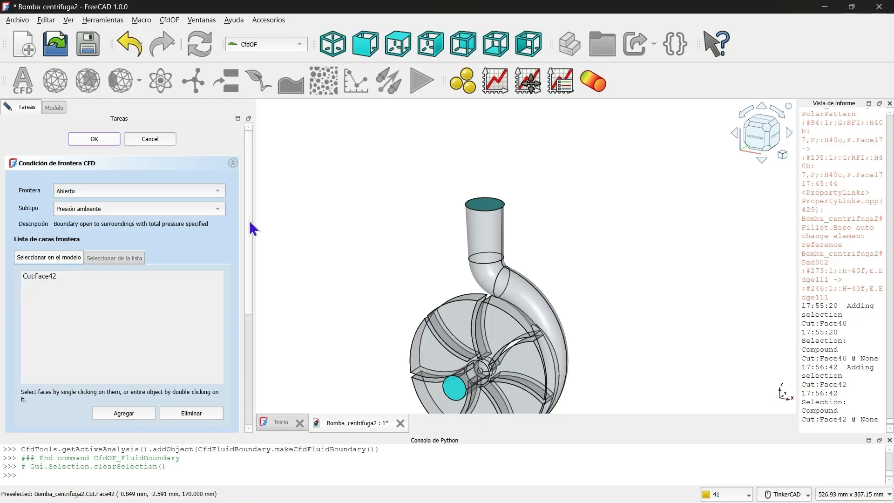
key(Return)
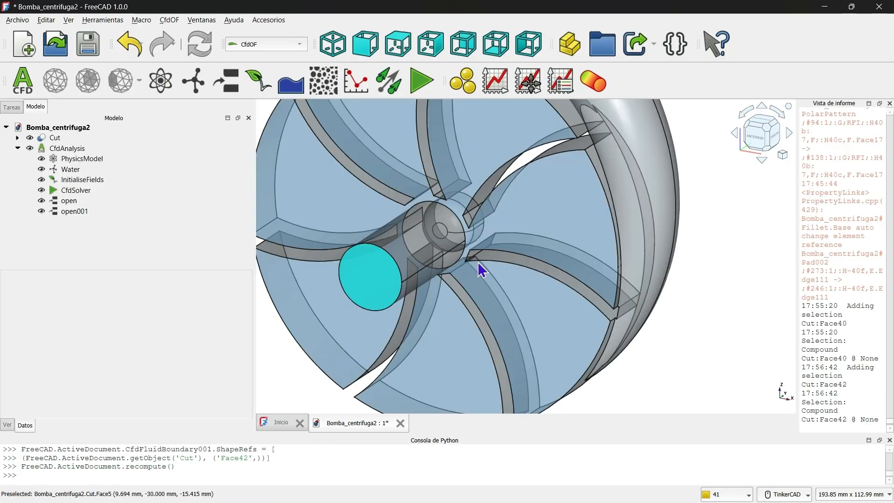
Step: Add another fluid boundary condition of type Pared for the impeller and set its subtype to Rotating
scroll(472, 231, down, 4)
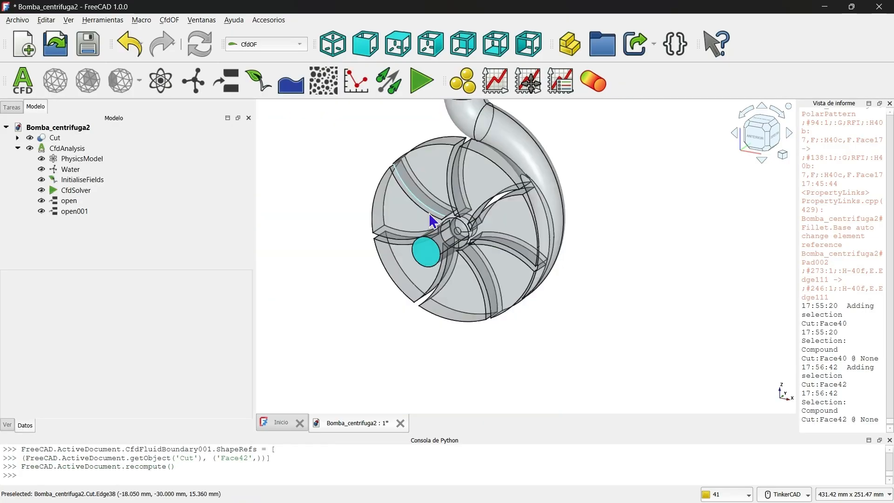
scroll(432, 221, up, 3)
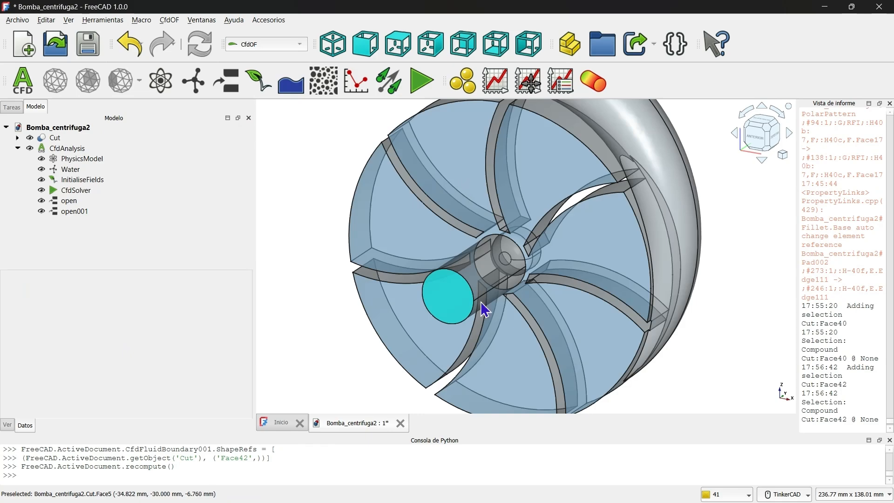
click(244, 188)
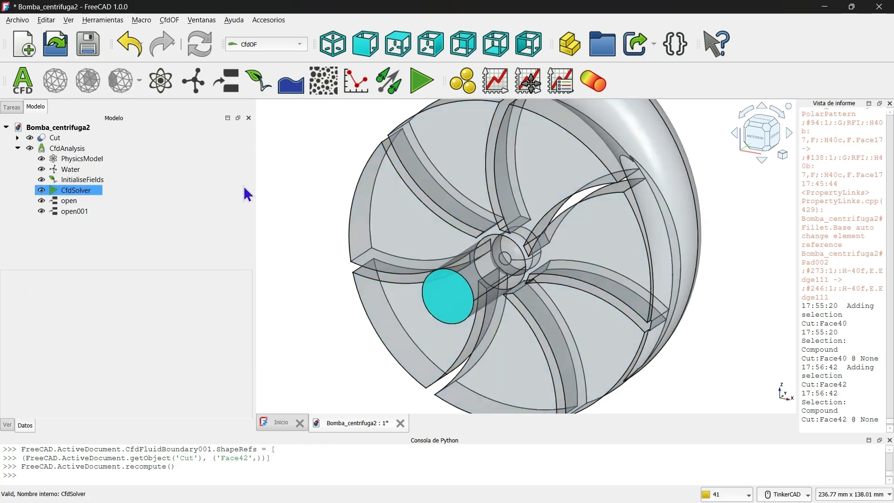
click(228, 84)
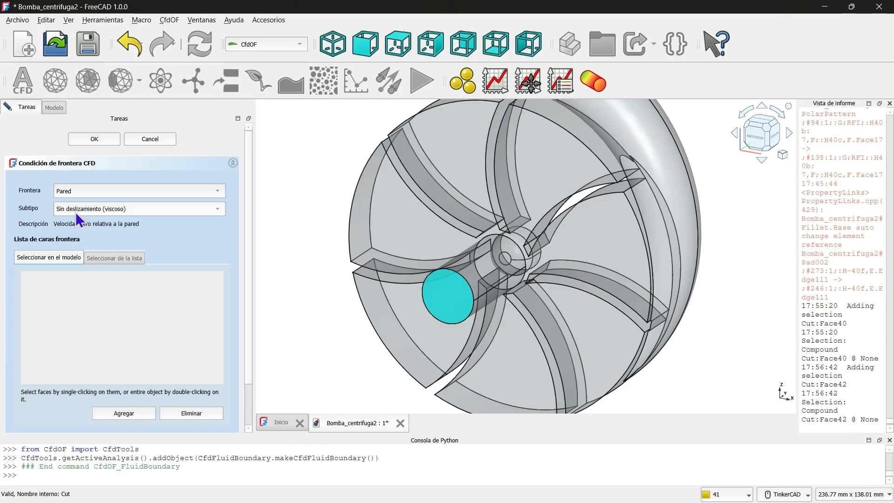
click(141, 209)
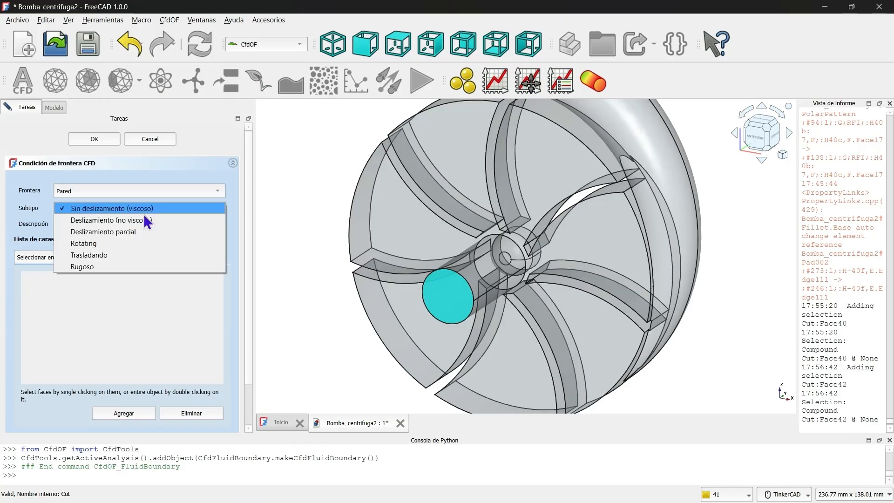
click(106, 245)
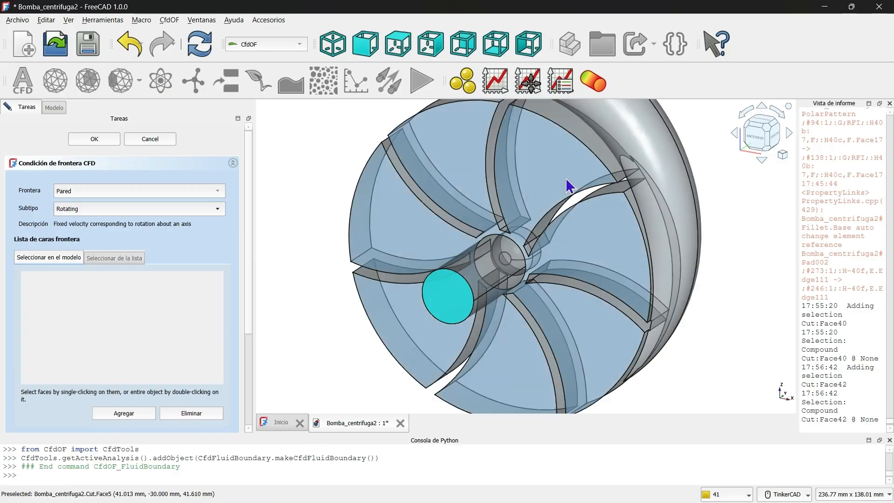
Step: Assign the whole Impulsor body to the rotating wall condition from the list of objects
scroll(561, 219, down, 3)
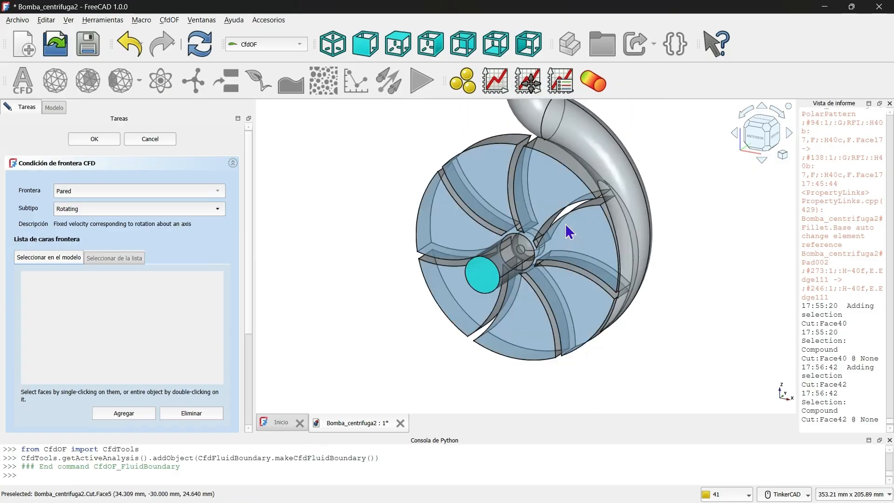
scroll(569, 232, up, 4)
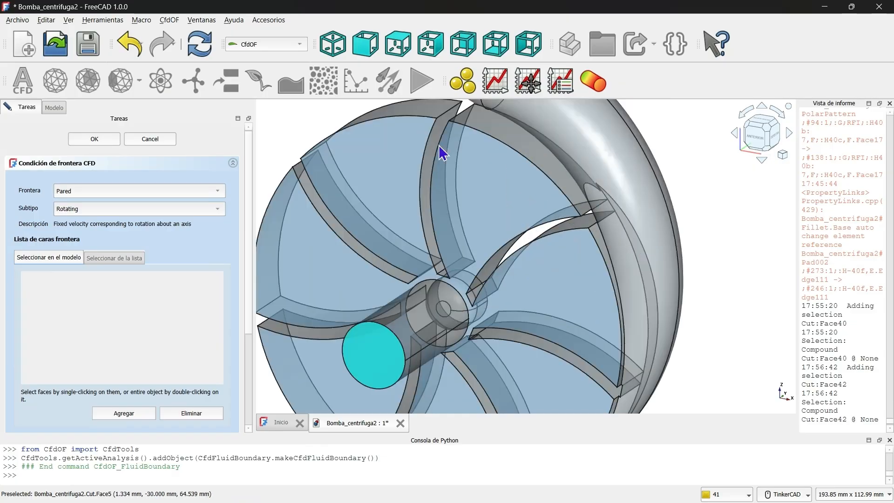
scroll(438, 145, down, 1)
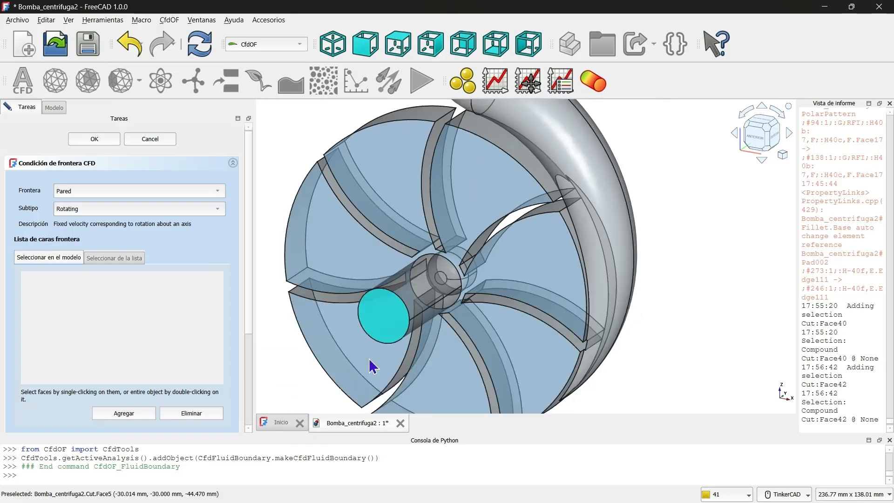
click(106, 258)
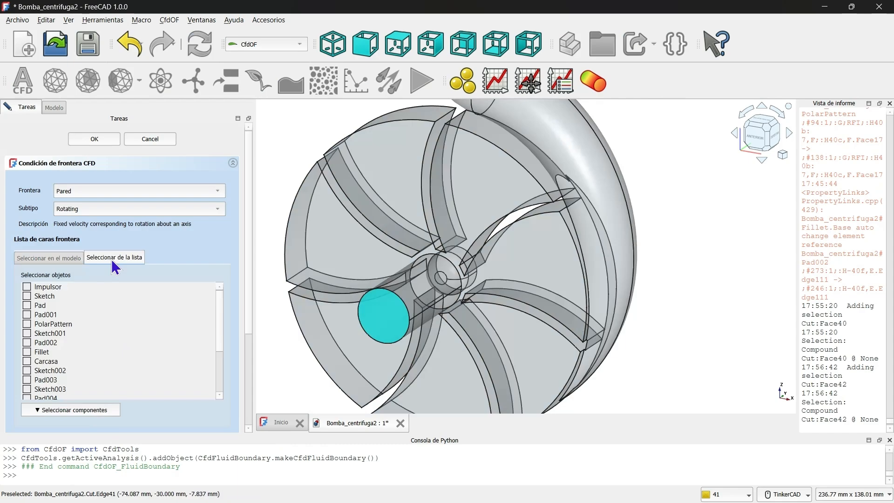
click(56, 289)
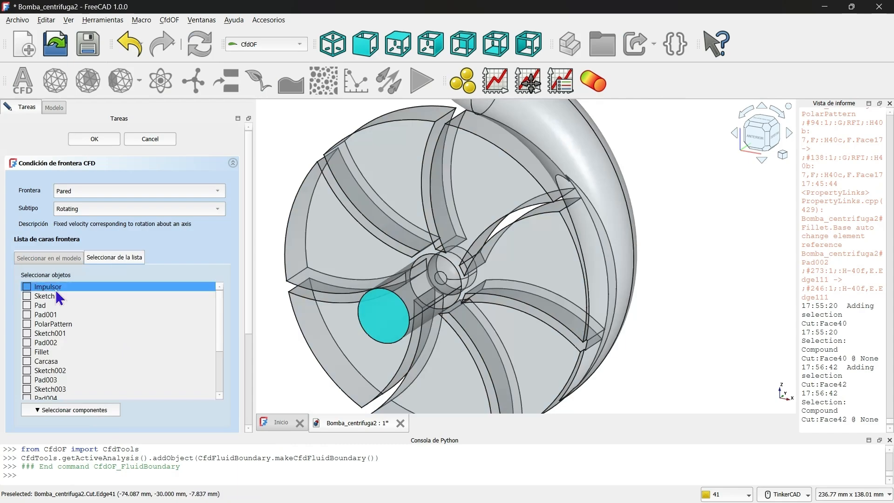
click(28, 287)
scroll(434, 247, down, 2)
middle_drag(435, 248, 506, 219)
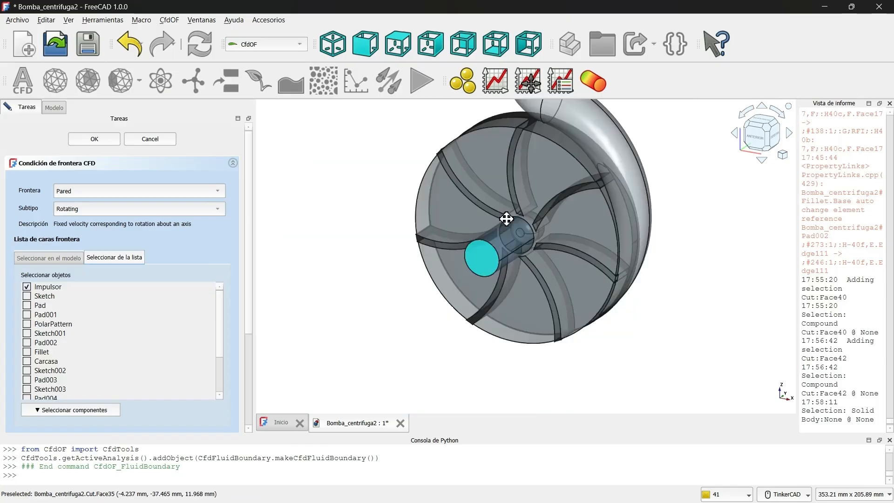
scroll(540, 205, up, 2)
right_drag(596, 261, 614, 247)
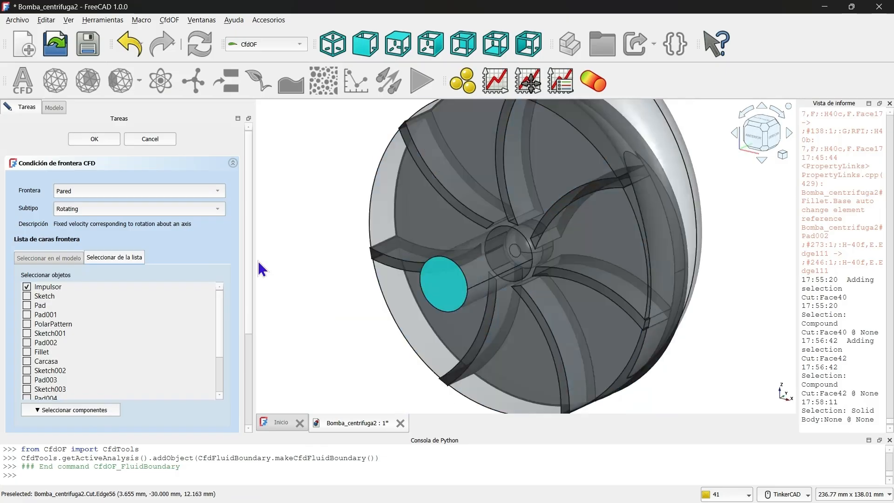
scroll(235, 271, down, 2)
scroll(234, 271, up, 2)
click(60, 256)
click(129, 259)
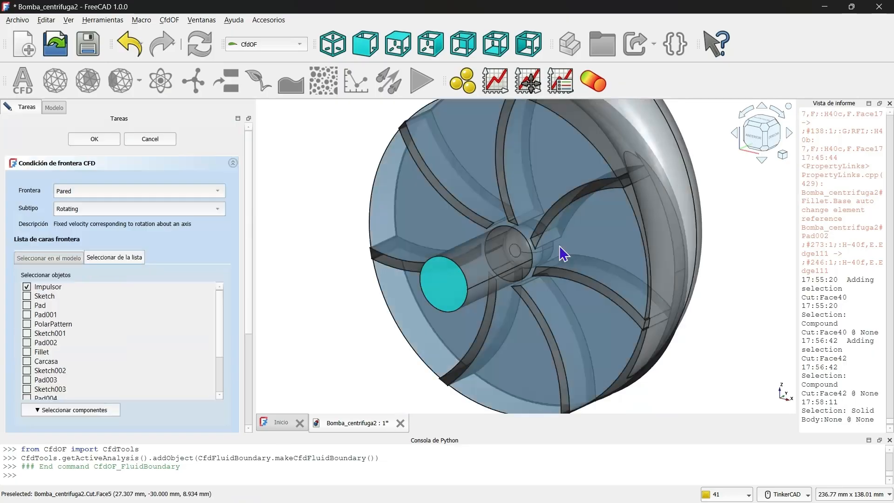
Step: Set the rotating wall's angular velocity to 3000*6, giving 18000 deg/s
scroll(563, 254, down, 1)
scroll(235, 245, down, 4)
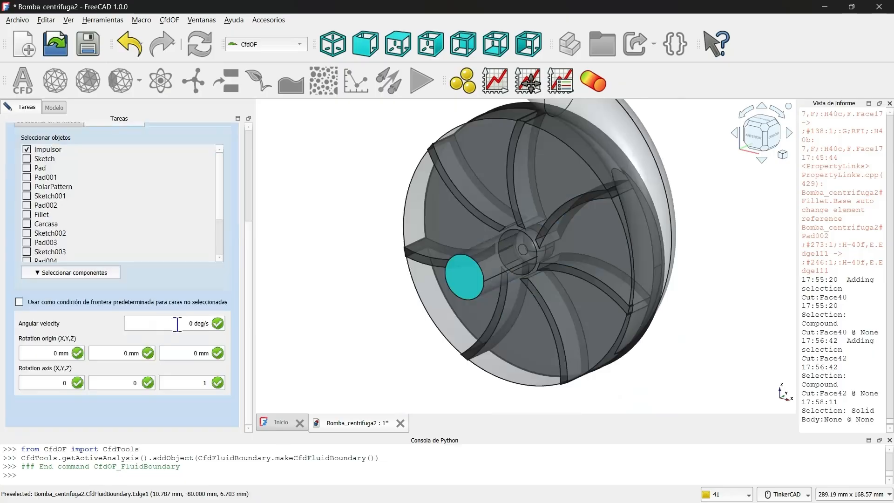
click(197, 323)
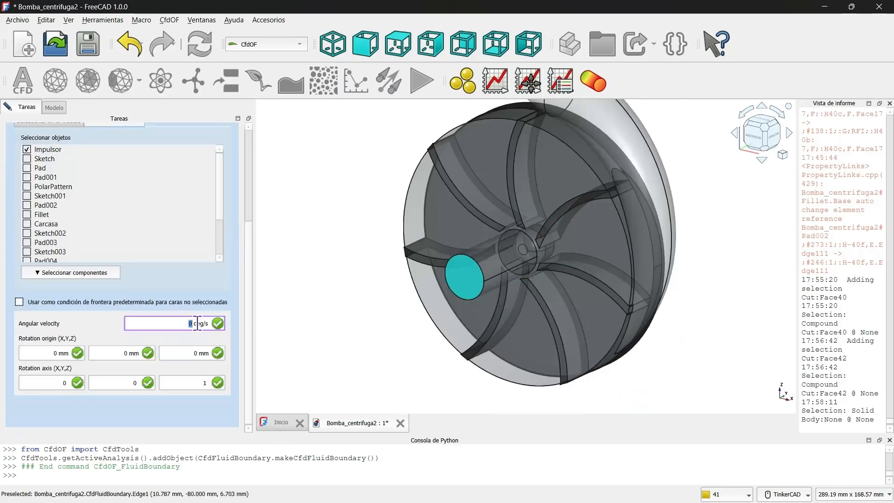
drag(197, 323, 244, 349)
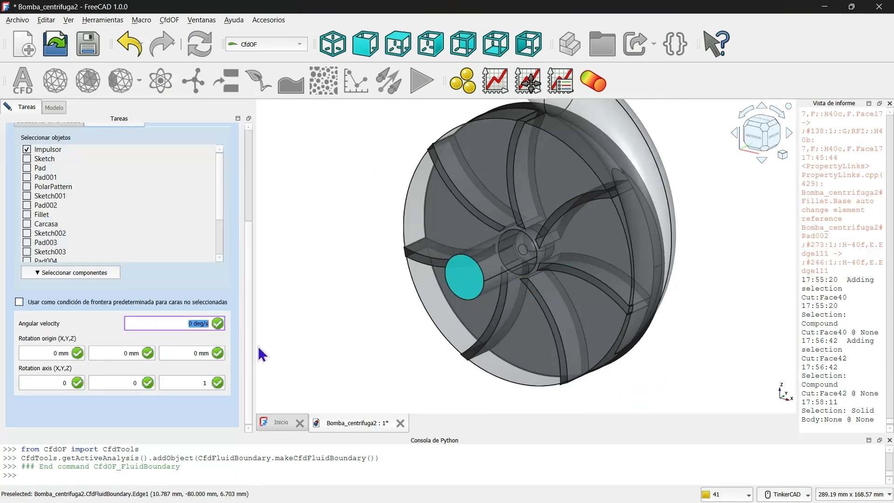
text(3000)
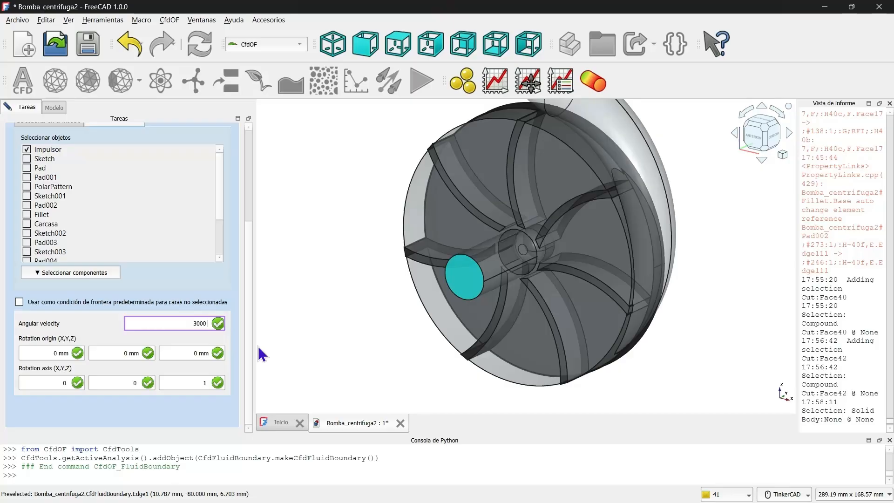
text( rpm)
key(BackSpace)
key(BackSpace)
key(BackSpace)
key(BackSpace)
text(*6)
click(298, 333)
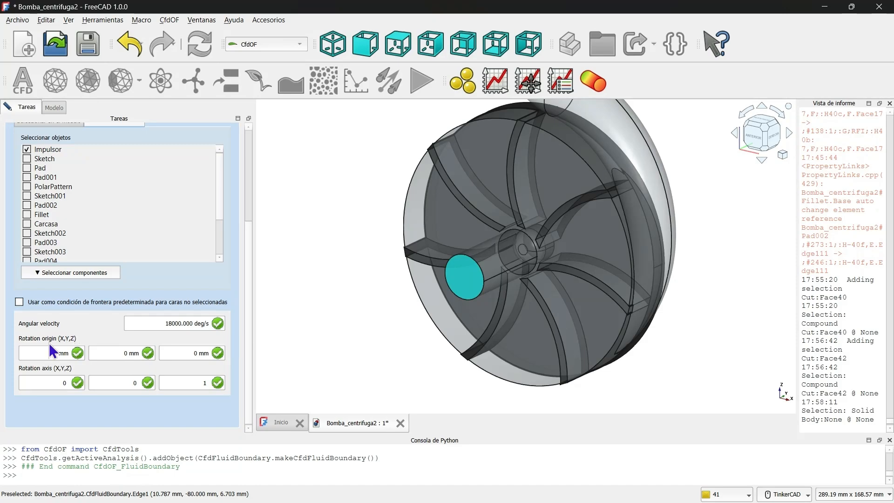
Step: Inspect the impeller hub from the side and set the Y coordinate of the rotation origin to 20 mm
scroll(536, 258, up, 5)
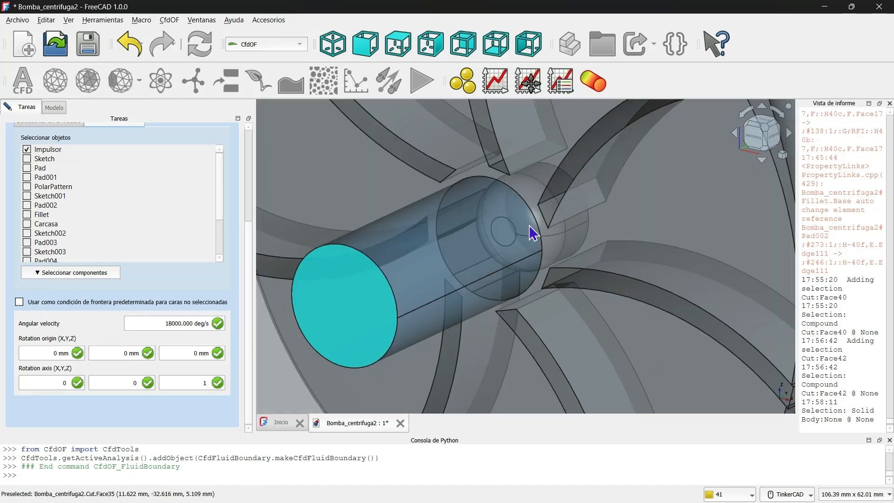
scroll(542, 224, up, 5)
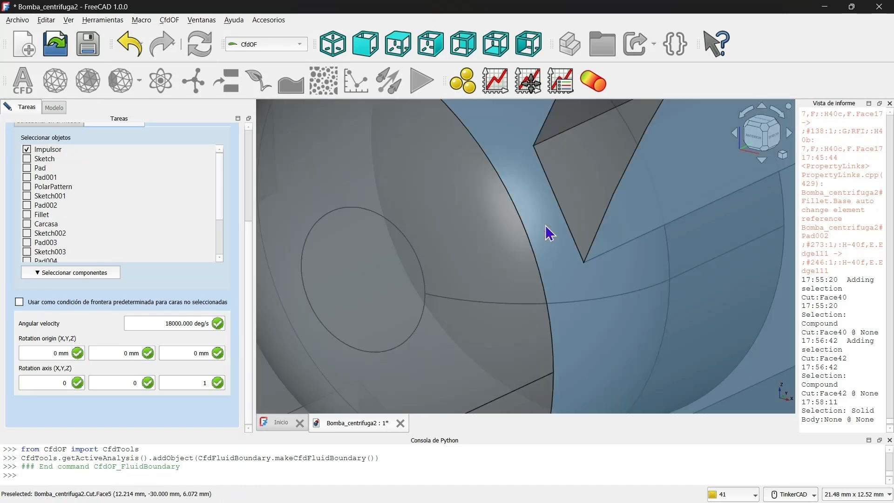
scroll(546, 226, down, 15)
scroll(545, 227, up, 5)
right_drag(545, 228, 455, 204)
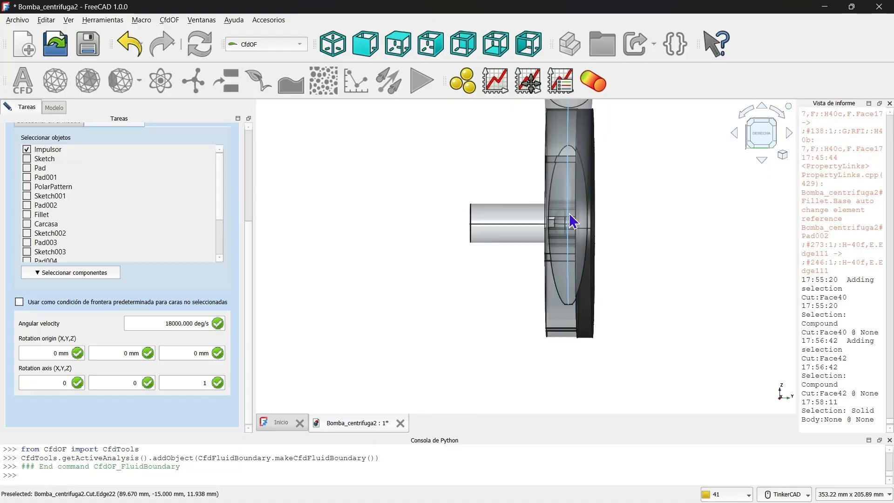
scroll(566, 226, up, 4)
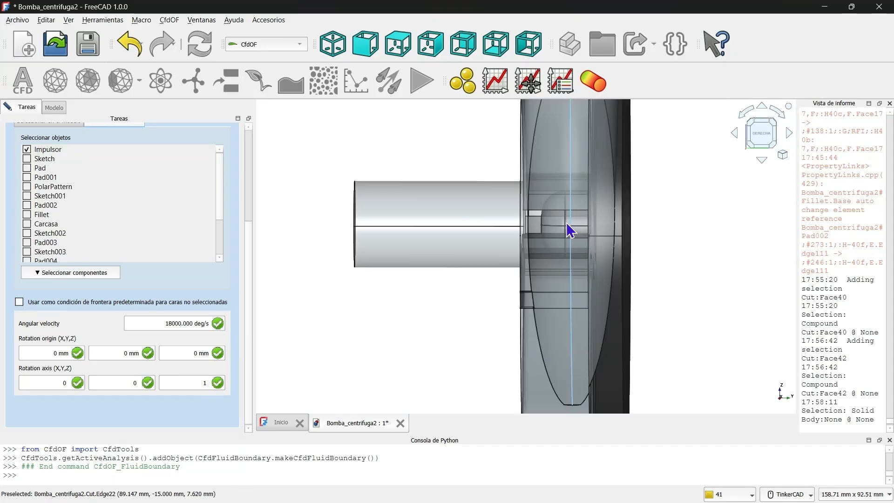
scroll(567, 225, down, 2)
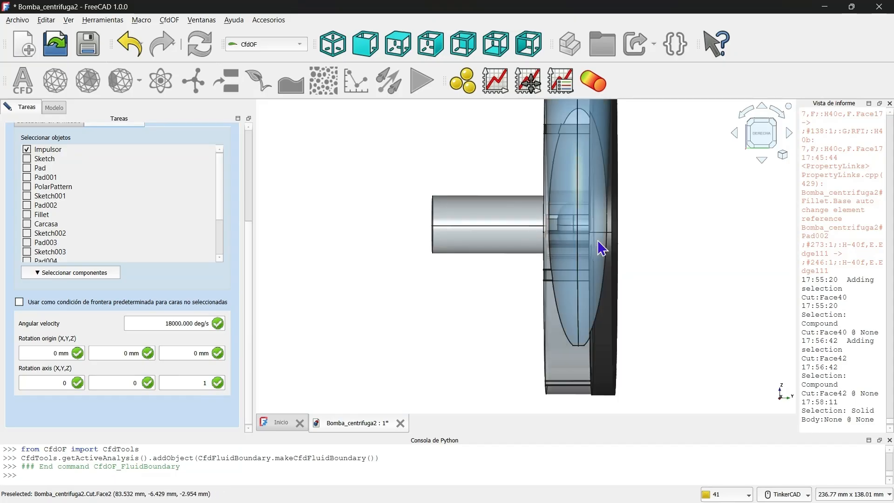
scroll(585, 241, up, 2)
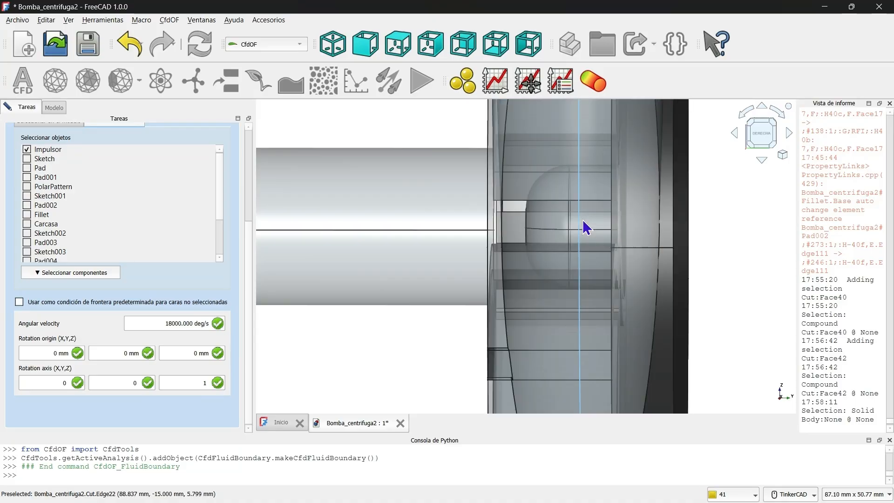
middle_drag(584, 228, 544, 248)
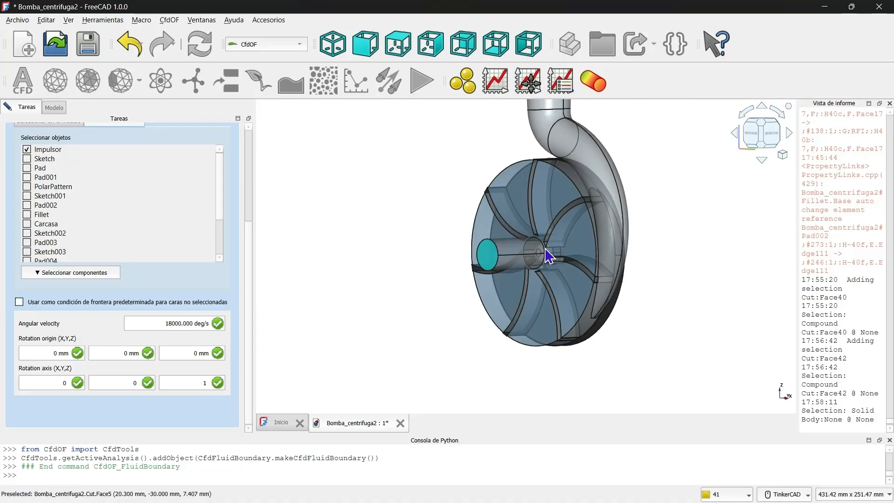
scroll(544, 248, up, 3)
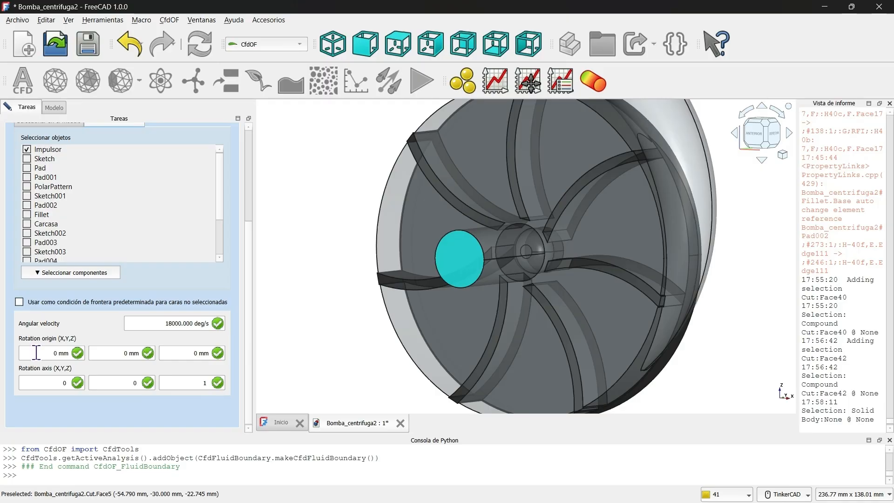
click(113, 354)
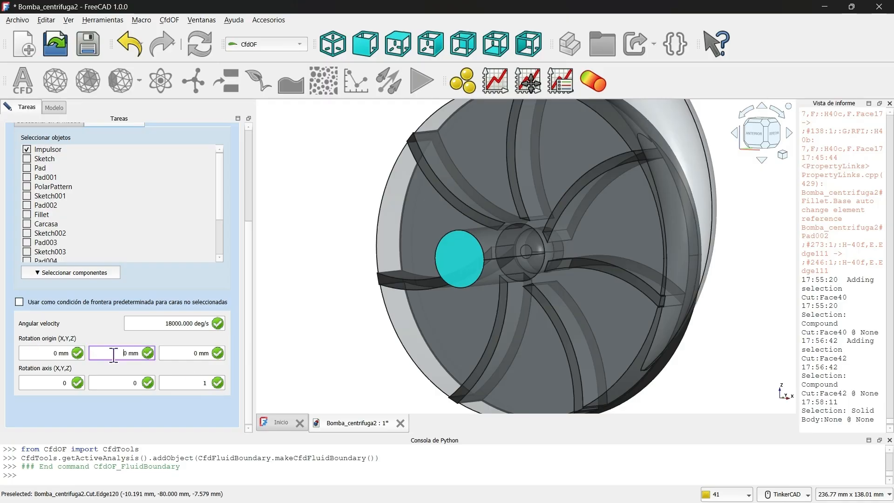
text(2)
click(319, 341)
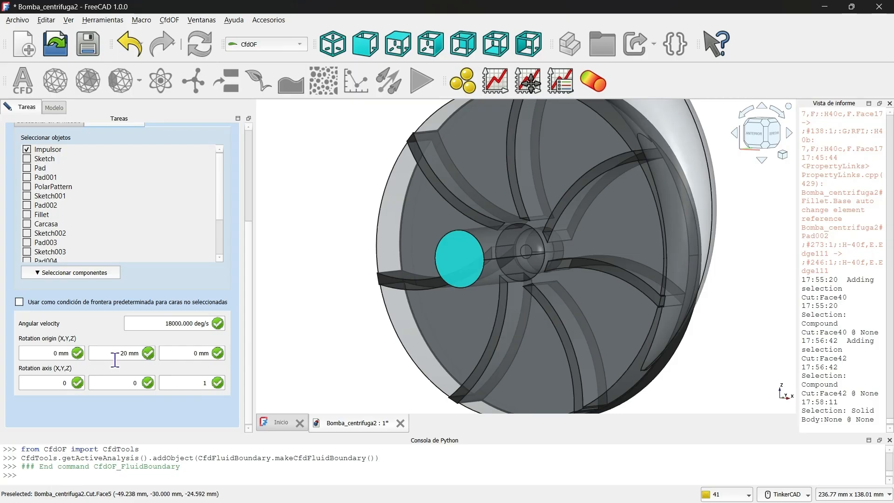
scroll(580, 253, up, 3)
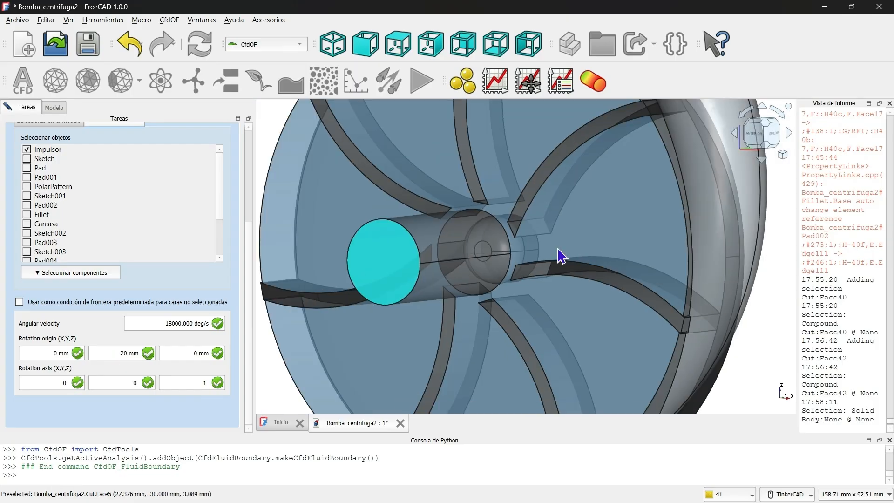
Step: Check the impeller's orientation against the coordinate axes and set the Z component of the rotation axis to 0
key(3)
scroll(624, 236, down, 3)
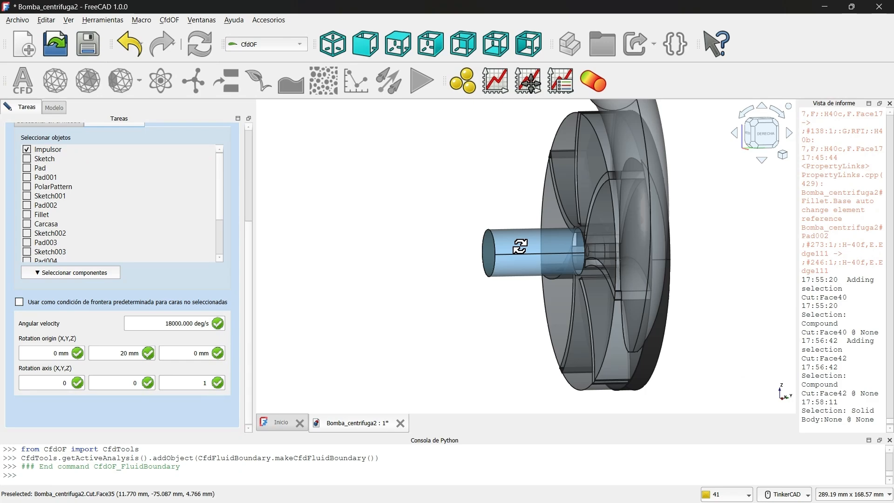
middle_drag(520, 246, 551, 255)
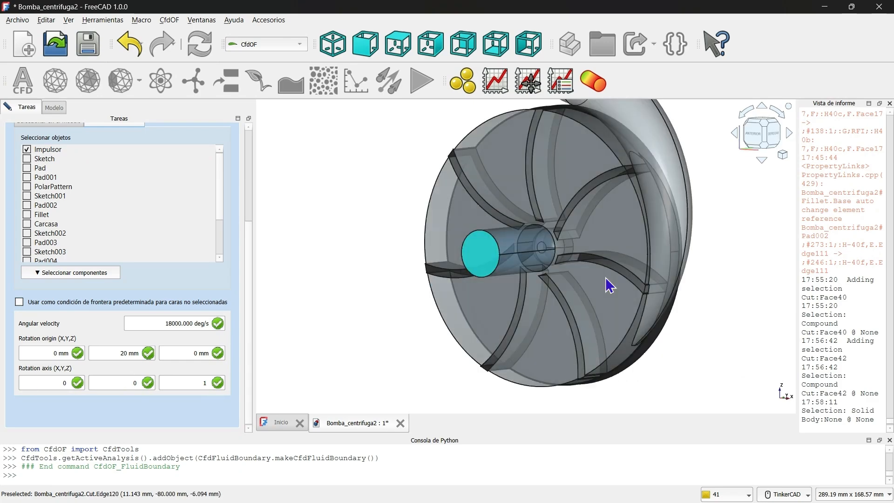
click(664, 324)
right_drag(683, 304, 790, 416)
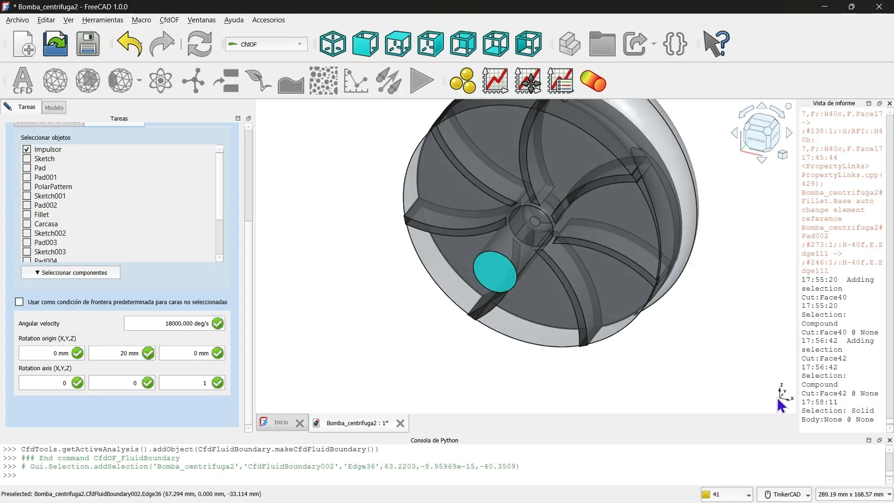
click(185, 387)
drag(185, 387, 236, 384)
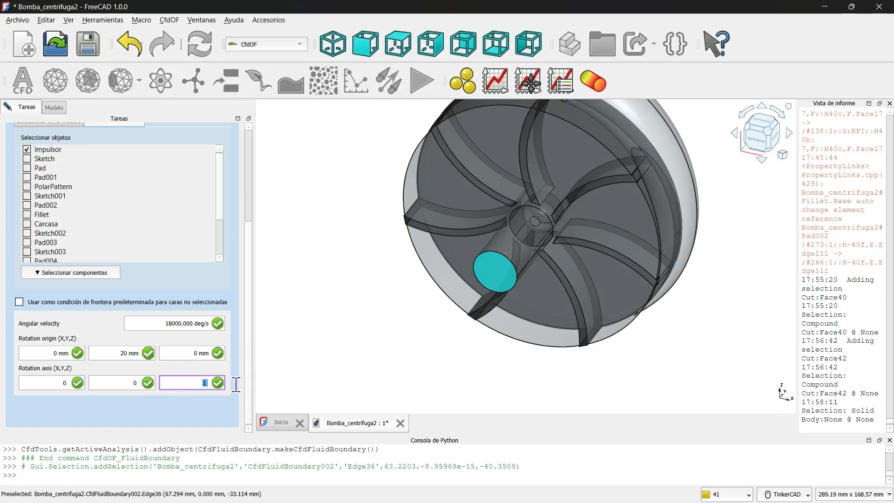
text(0)
Step: Set the Y component of the rotating wall's rotation axis to 1
click(123, 383)
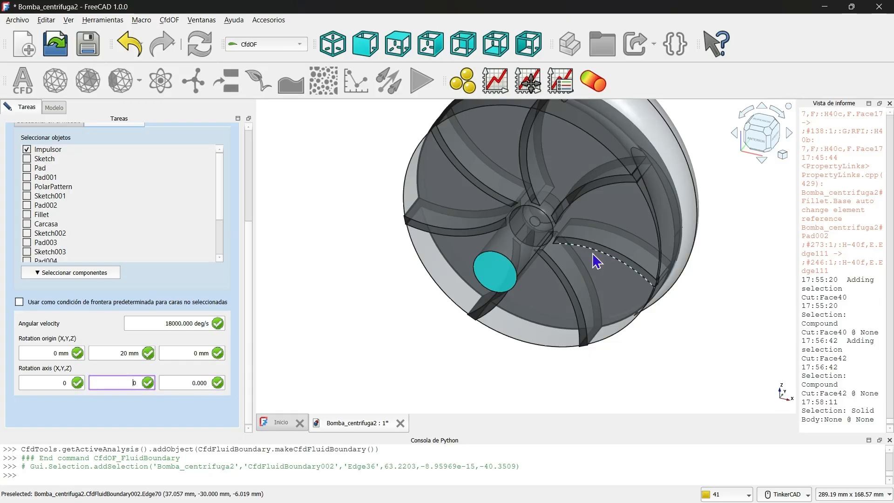
scroll(587, 249, up, 2)
scroll(582, 245, down, 3)
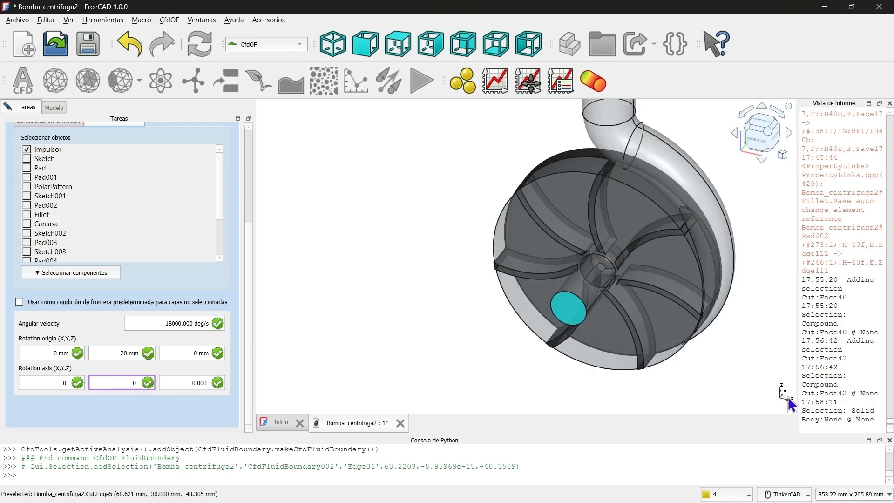
middle_drag(701, 253, 493, 303)
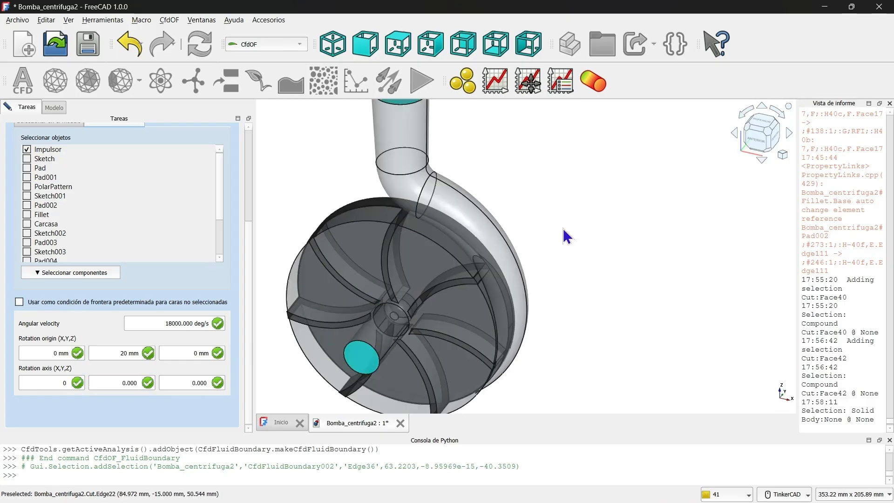
right_drag(536, 250, 305, 198)
middle_drag(511, 340, 614, 286)
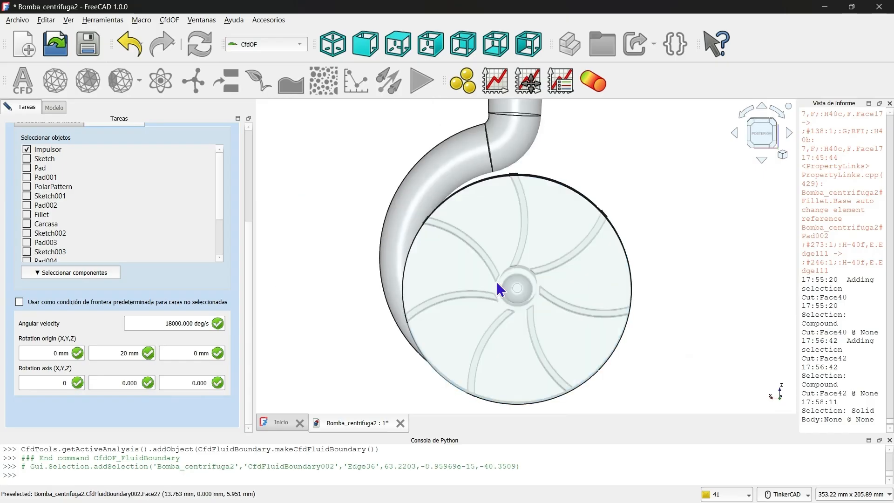
click(118, 386)
key(ctrl+a)
text(1)
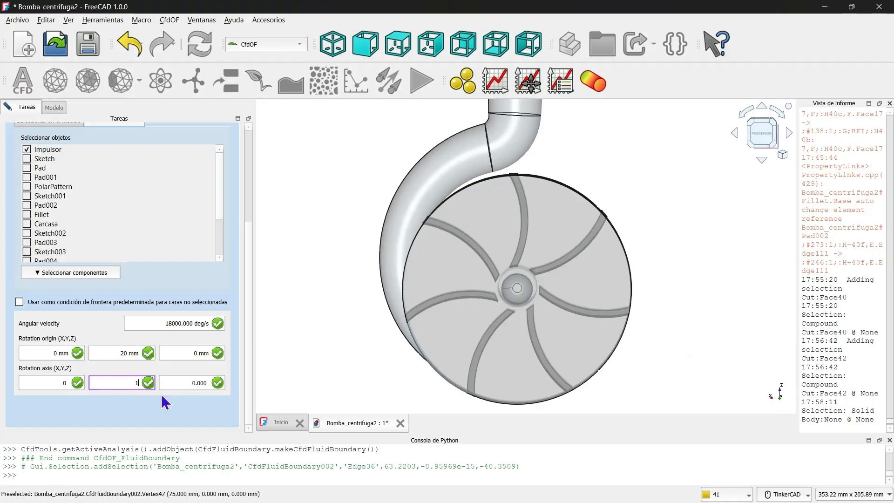
click(162, 395)
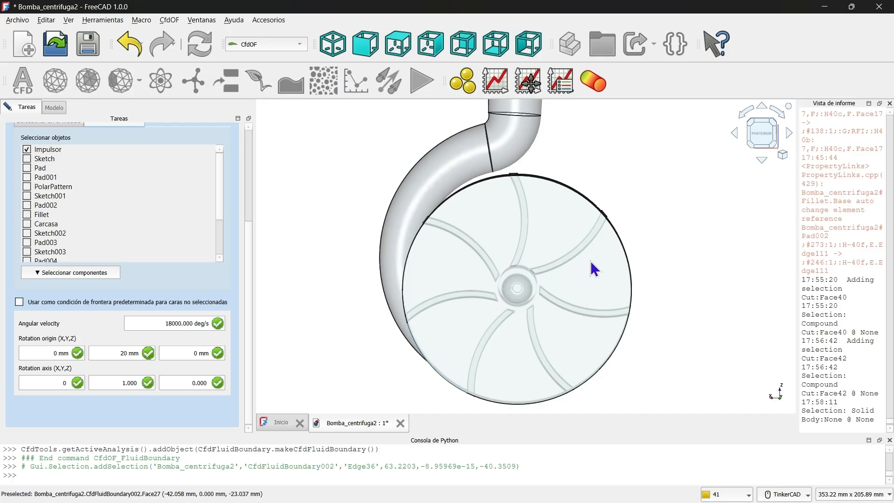
Step: Try to reverse the impeller's rotation by changing the Y component of the rotation axis to -1
right_drag(590, 261, 443, 278)
key(1)
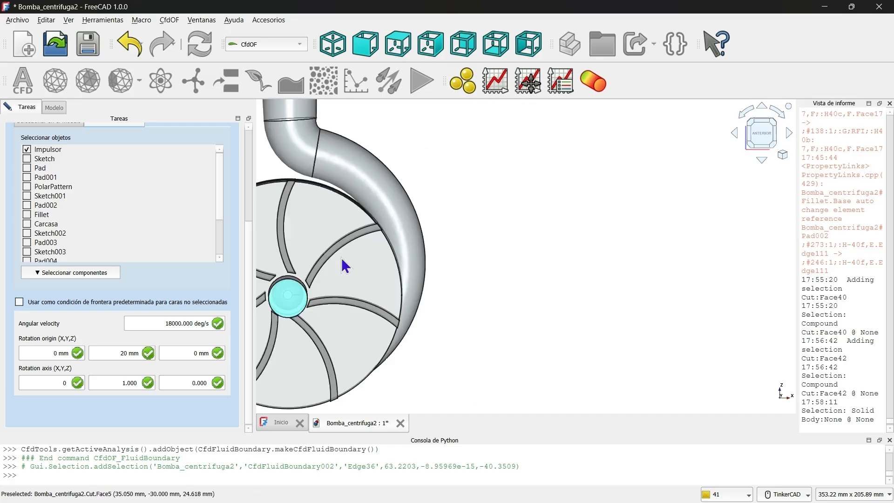
middle_drag(345, 265, 541, 251)
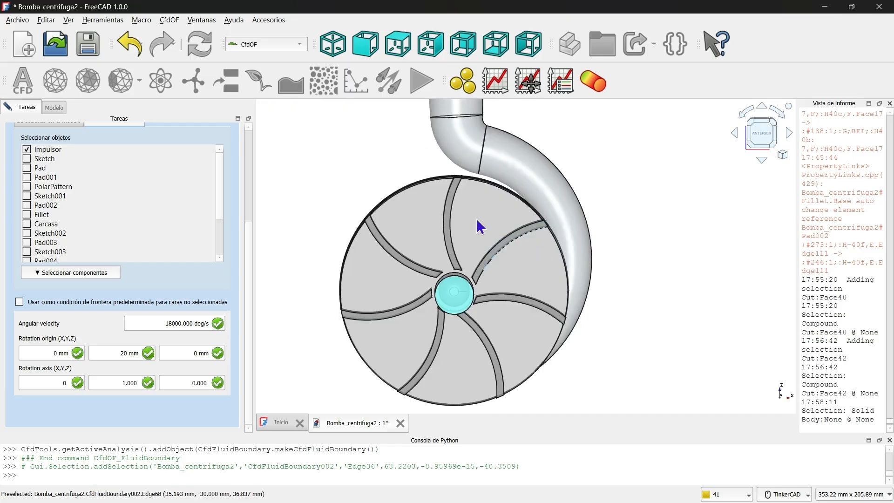
click(117, 382)
text(-)
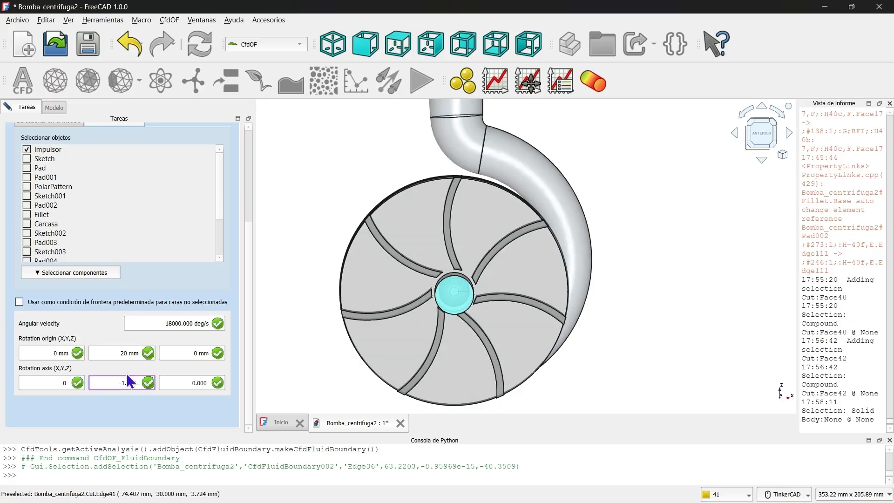
Step: Set the rotating wall's angular velocity to -18000 deg/s and accept the impeller's boundary condition
click(154, 323)
text(-)
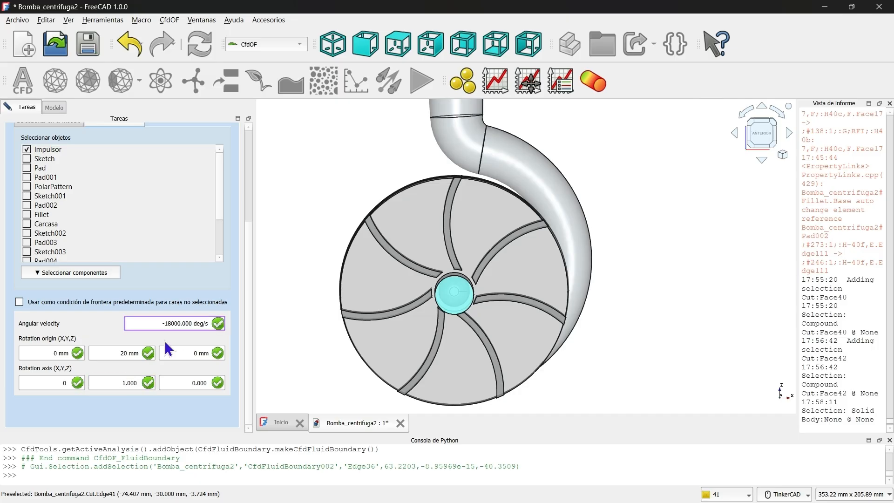
click(135, 395)
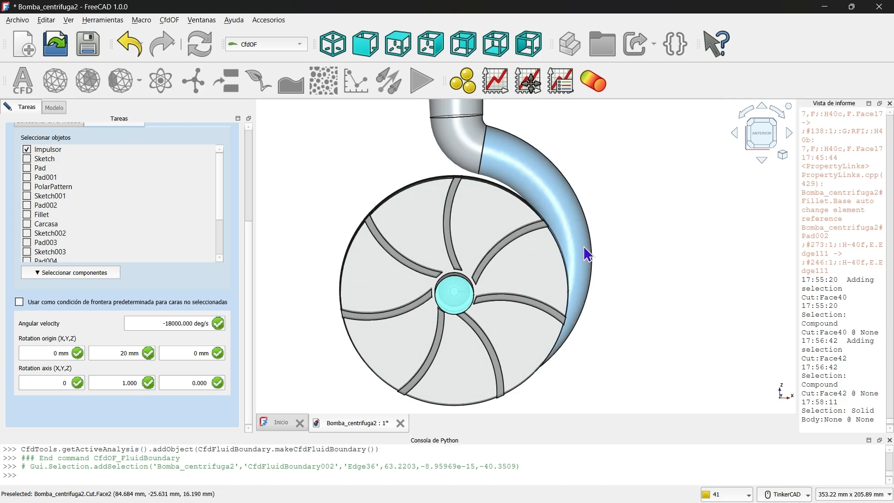
scroll(555, 210, down, 1)
middle_drag(551, 194, 549, 227)
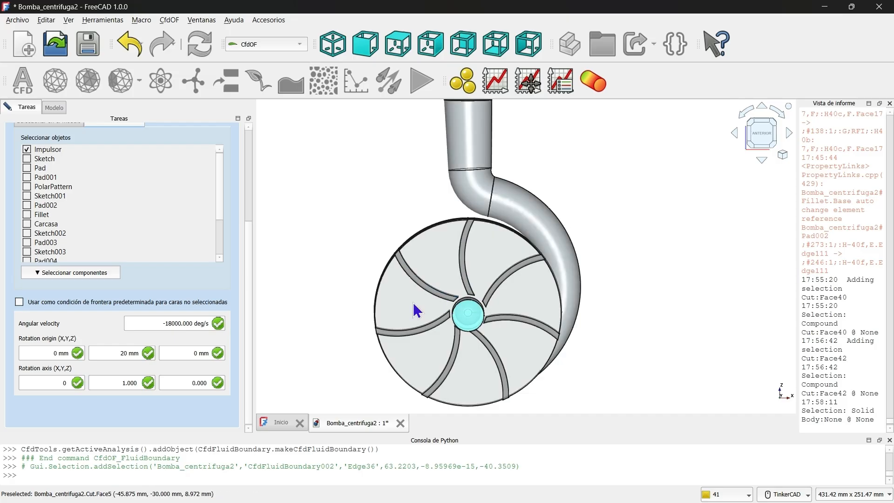
scroll(240, 266, up, 3)
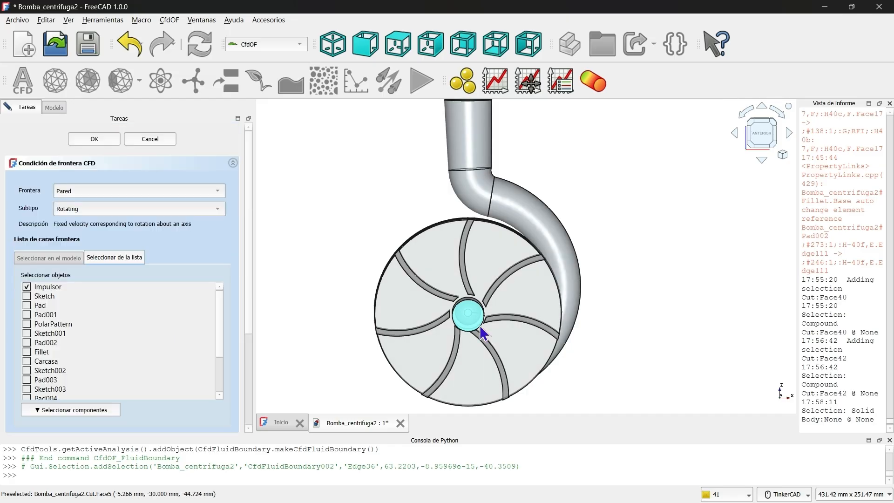
middle_drag(484, 344, 536, 259)
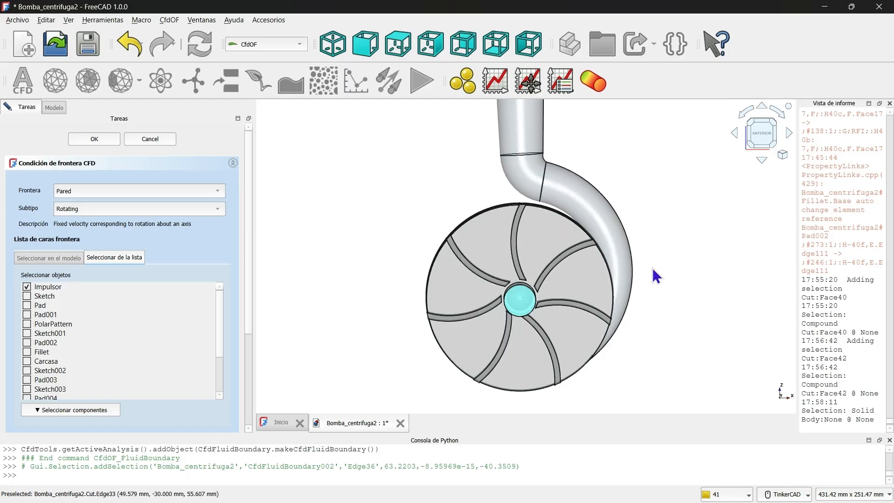
key(Return)
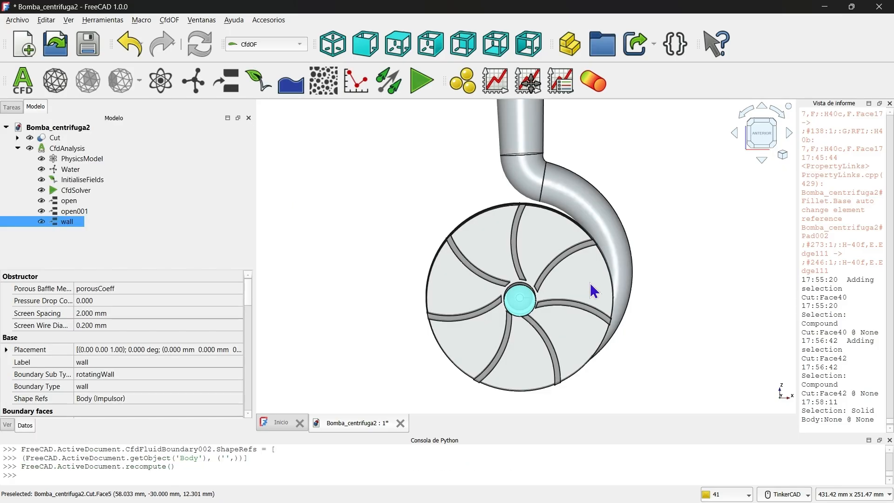
Step: Add a fluid boundary condition of type Pared, subtype Sin deslizamiento (viscoso), and use it as the default for all unselected faces
middle_drag(591, 284, 553, 312)
right_drag(553, 312, 557, 309)
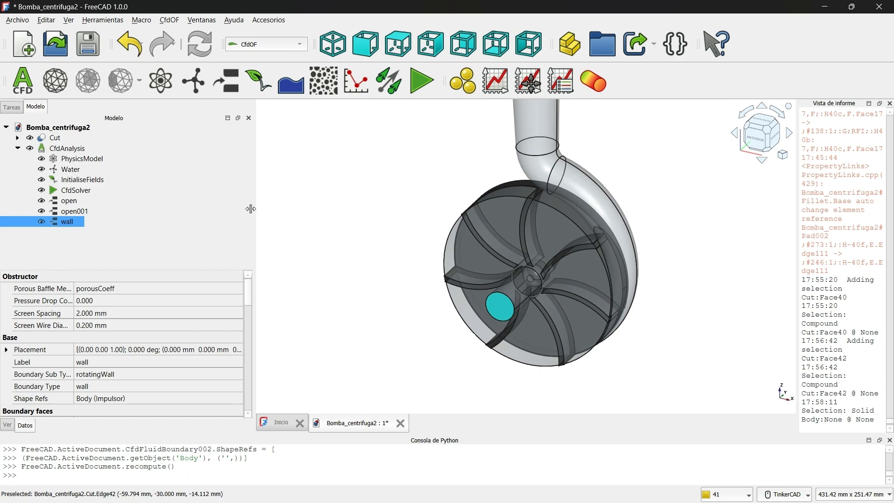
click(262, 161)
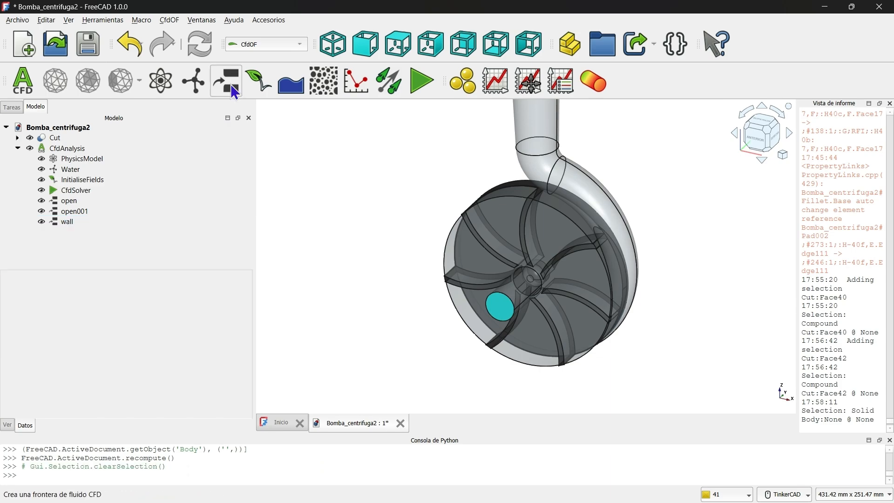
click(225, 81)
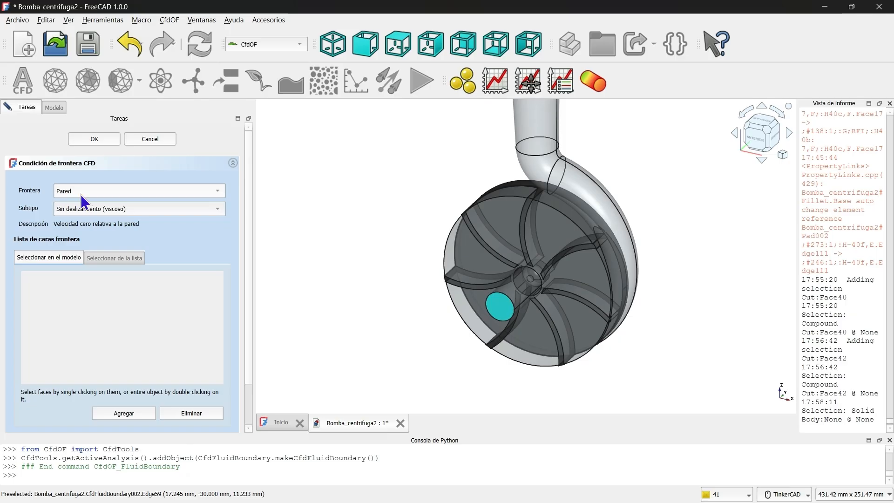
scroll(61, 386, down, 2)
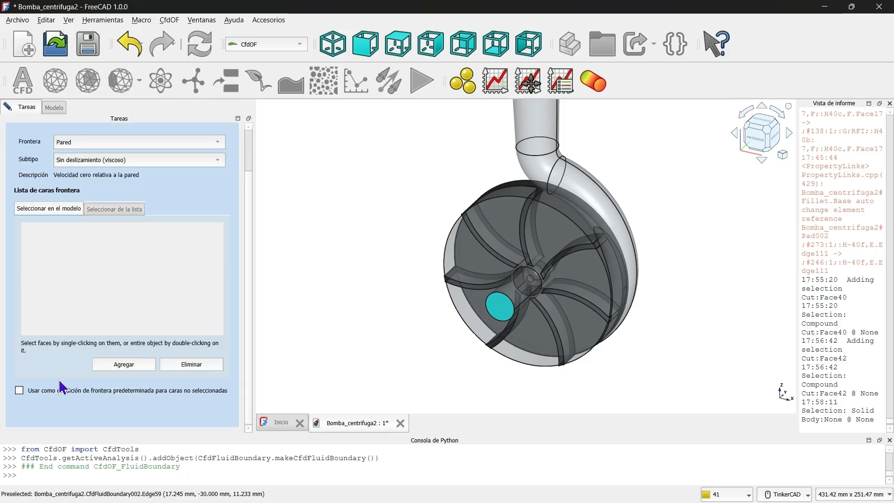
click(19, 391)
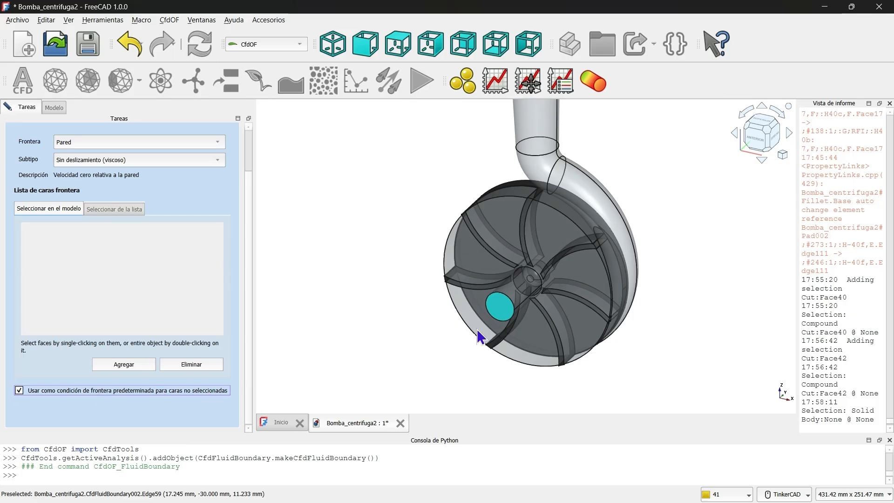
scroll(477, 328, down, 2)
scroll(523, 275, up, 2)
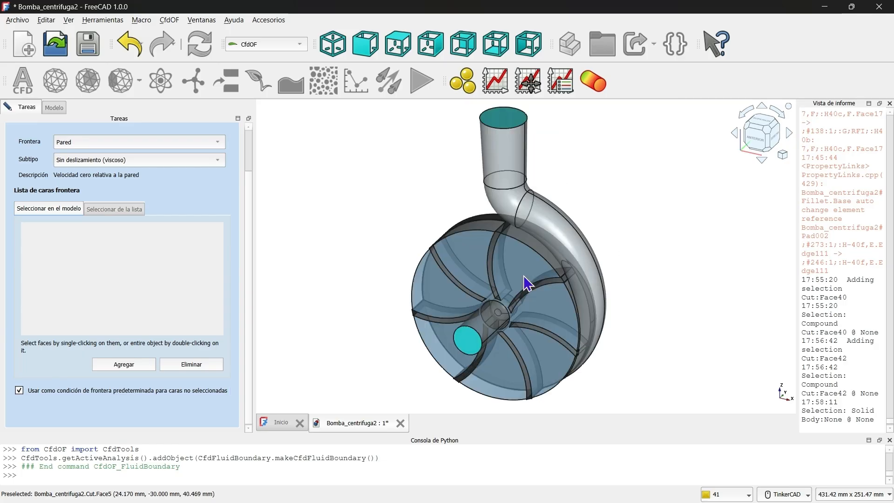
scroll(523, 275, up, 1)
scroll(122, 215, up, 2)
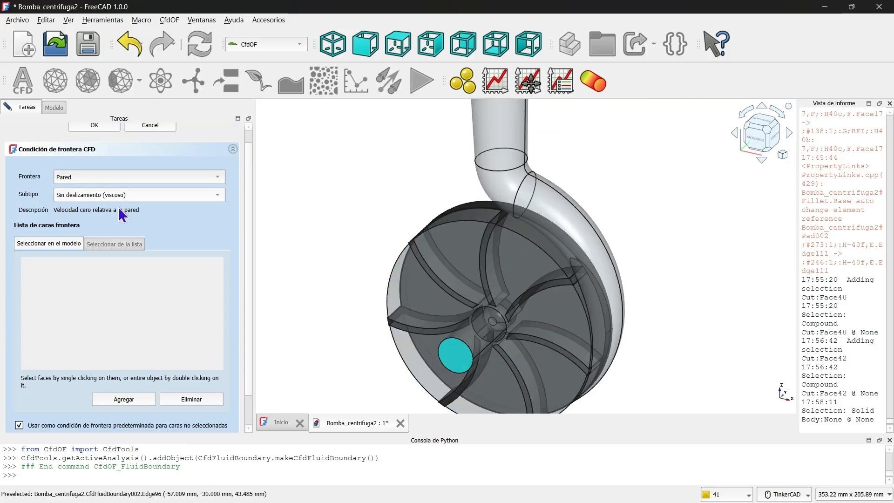
scroll(122, 215, up, 1)
click(94, 139)
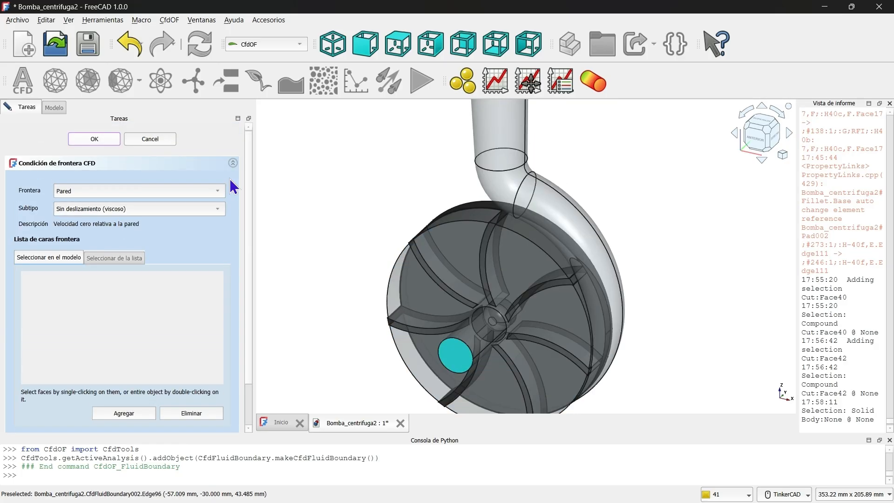
Step: Create a CFD mesh from the Cut object and set its meshing utility to gmsh (tetrahedral)
scroll(518, 248, down, 2)
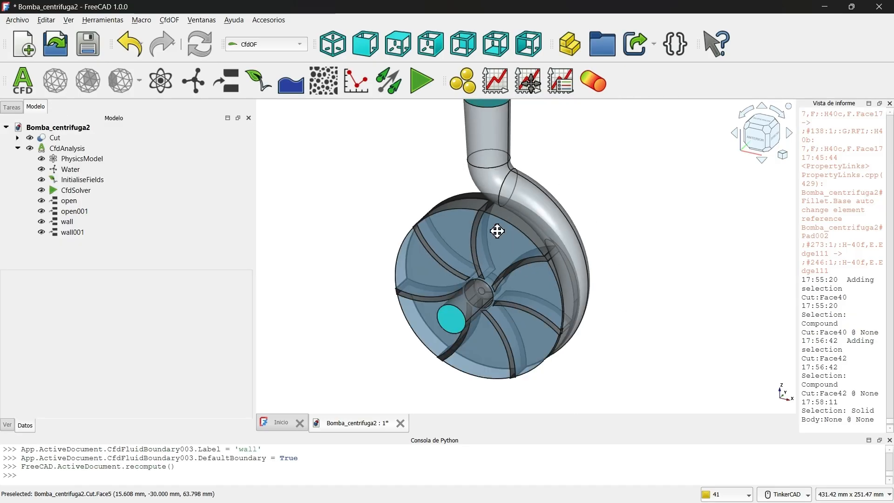
middle_drag(498, 231, 497, 239)
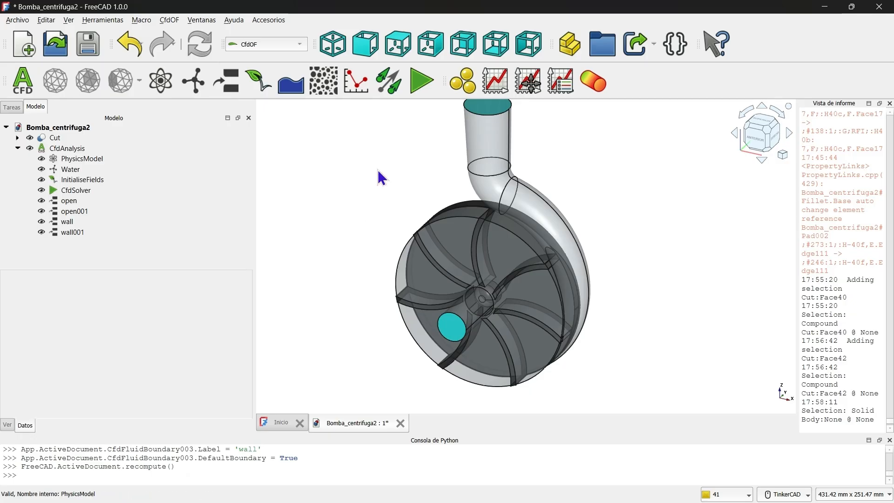
click(52, 139)
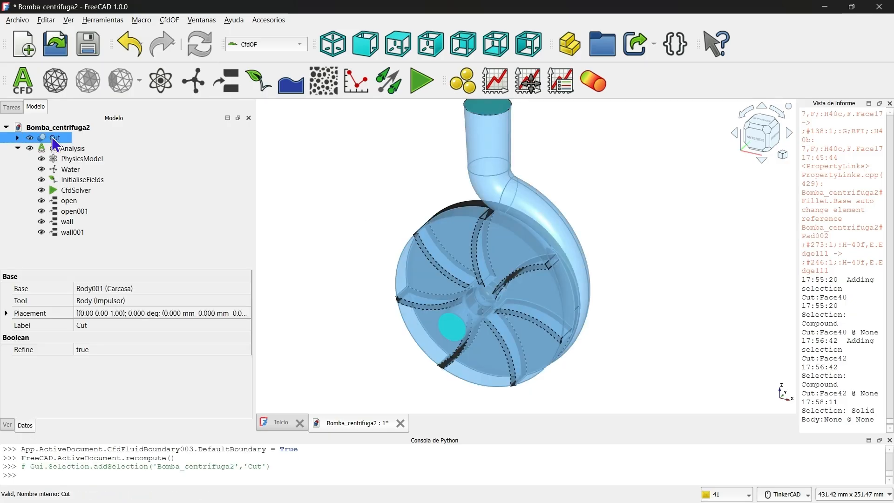
click(60, 83)
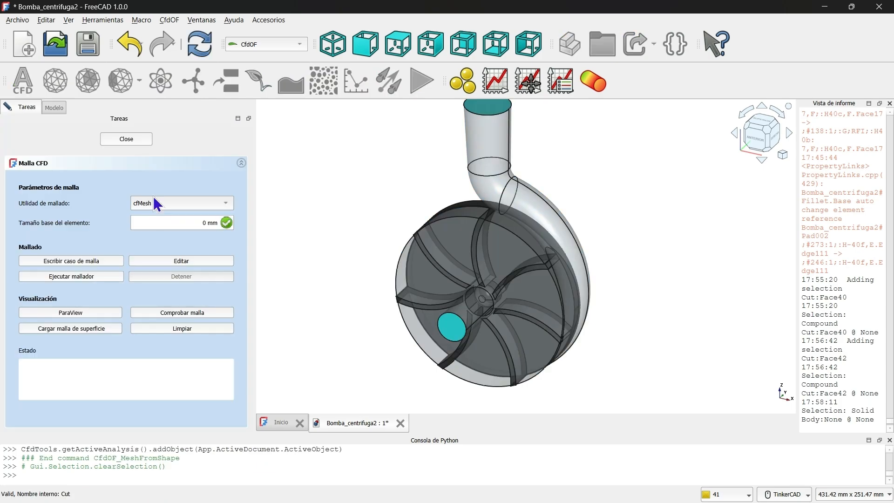
click(154, 198)
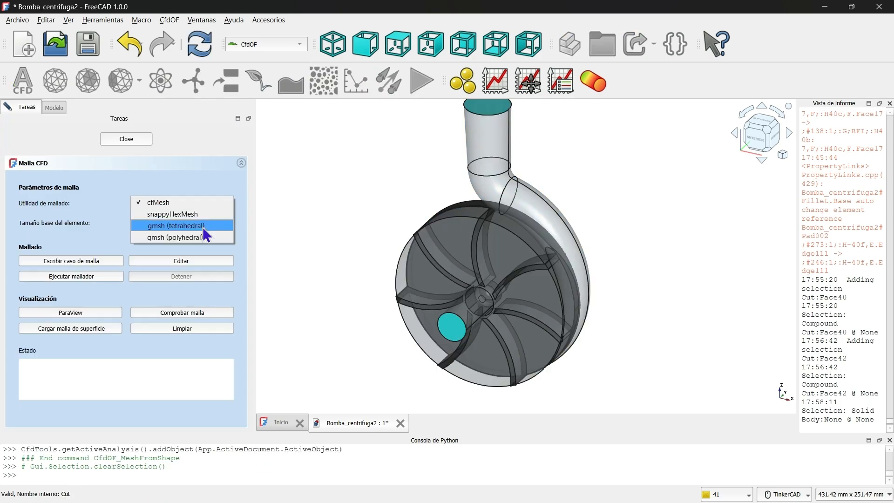
click(202, 226)
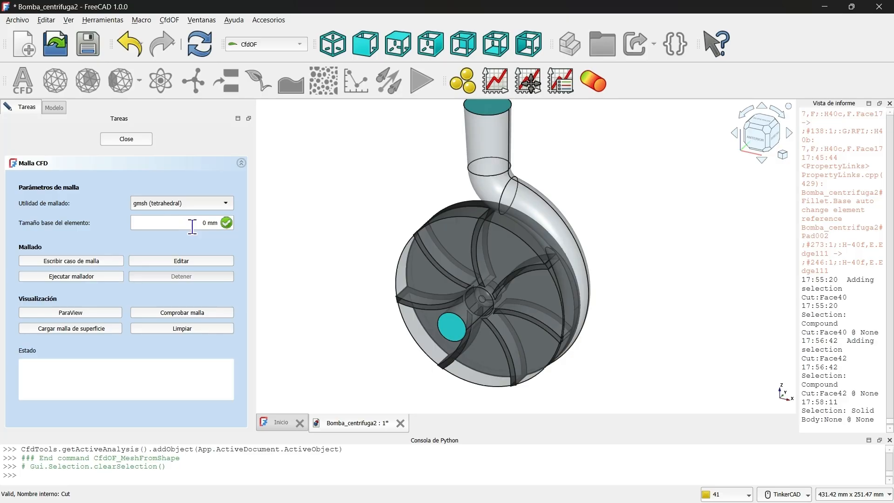
Step: Write the mesh case with the automatic base element size and run the mesher
click(67, 260)
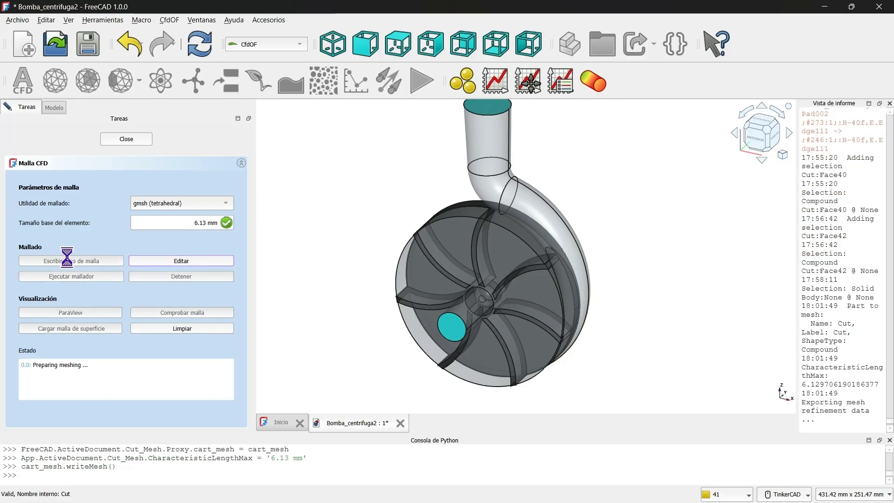
click(90, 279)
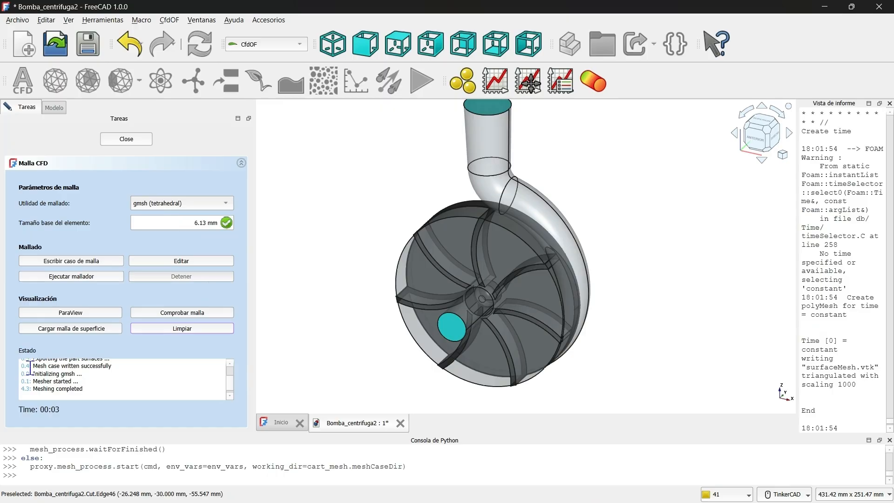
Step: Load the generated surface mesh onto the pump, inspect it around the impeller and close the CFD mesh task
click(106, 329)
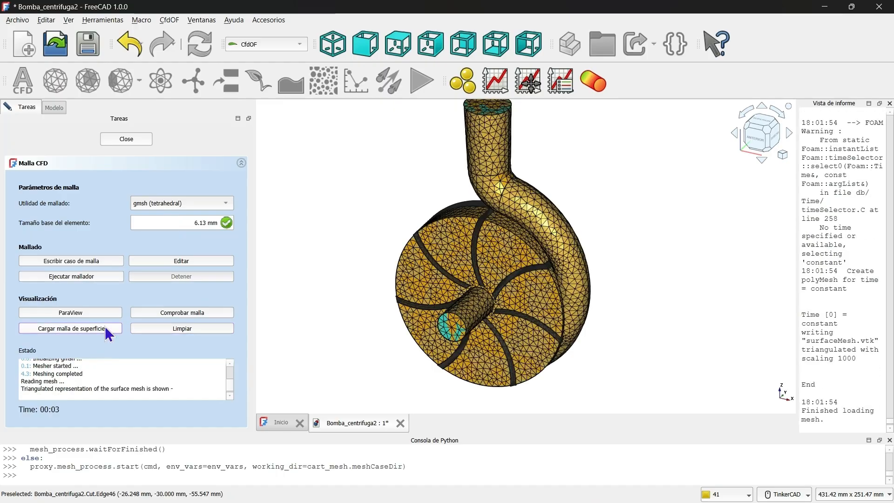
scroll(514, 237, up, 5)
scroll(516, 200, down, 2)
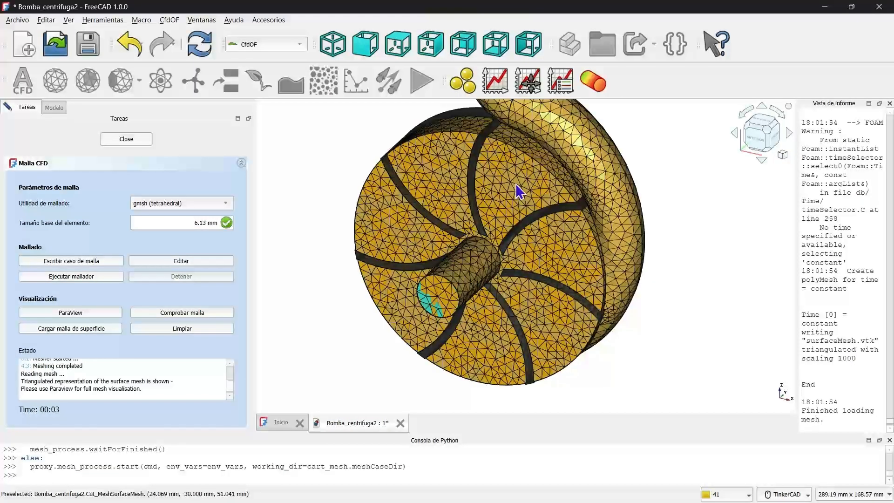
right_drag(515, 186, 495, 224)
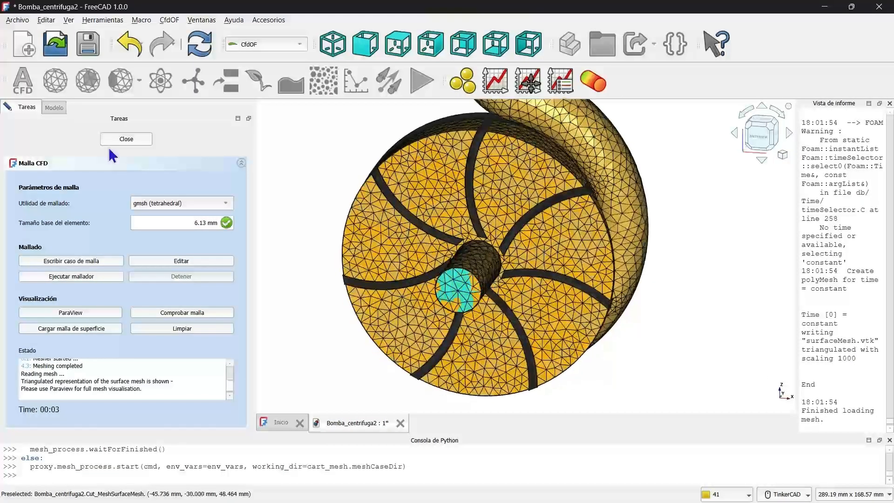
click(122, 139)
Step: Set the CfdSolver's Max Iterations to 100 and its Steady Write Interval to 2
click(74, 191)
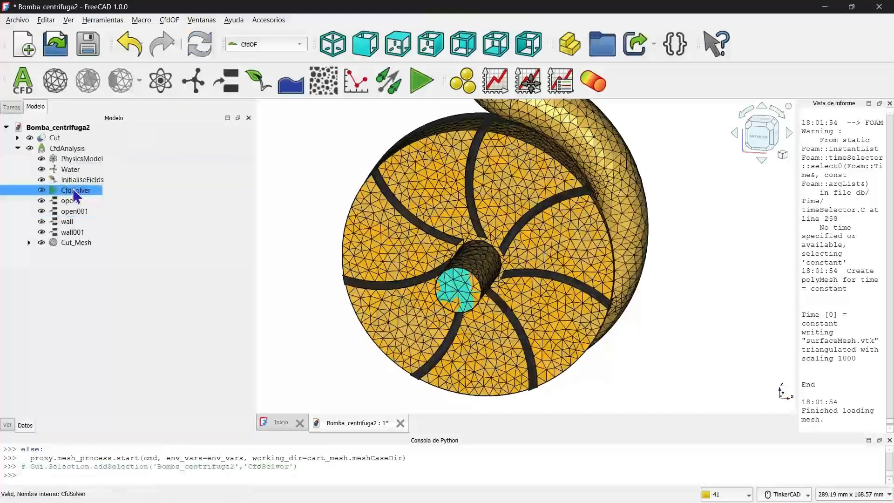
click(124, 337)
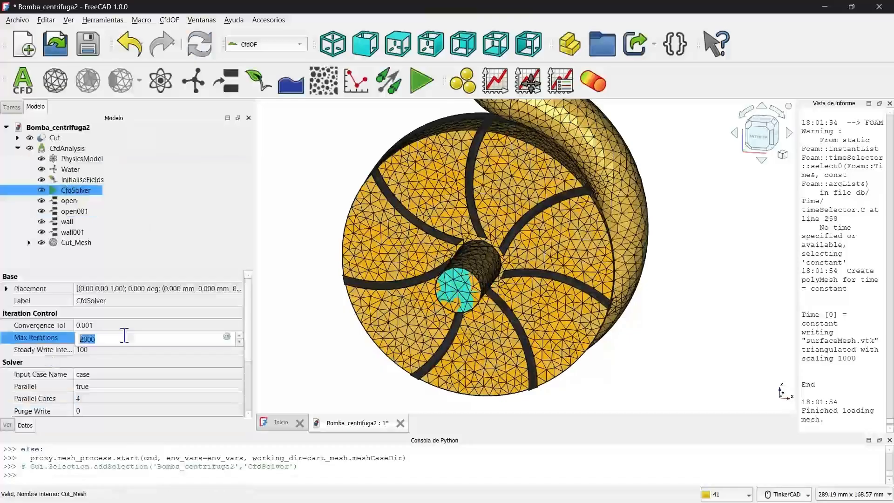
text(100)
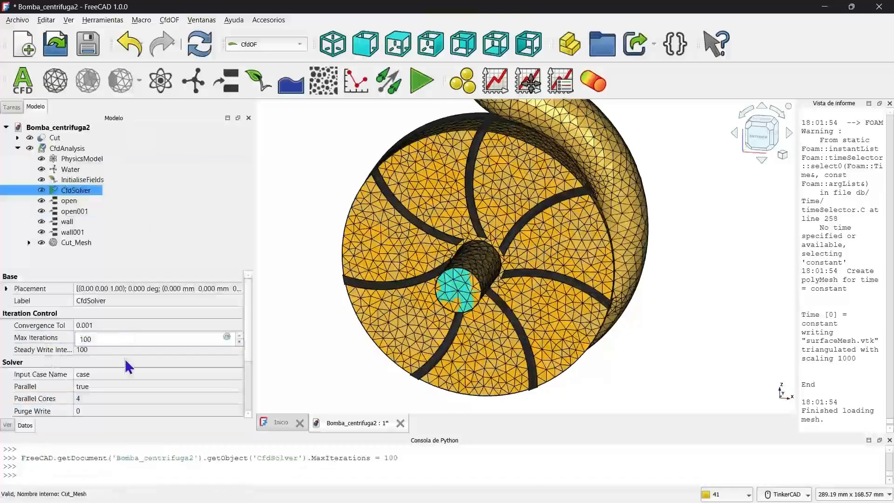
click(123, 350)
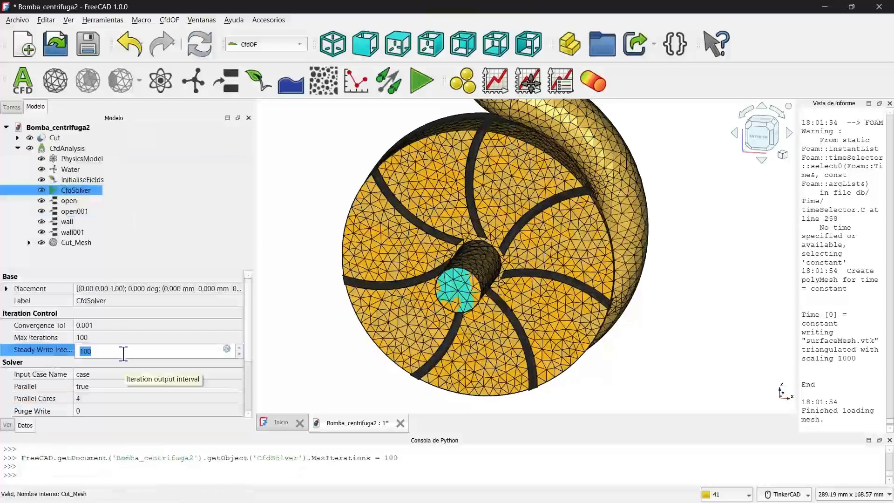
text(2)
key(Return)
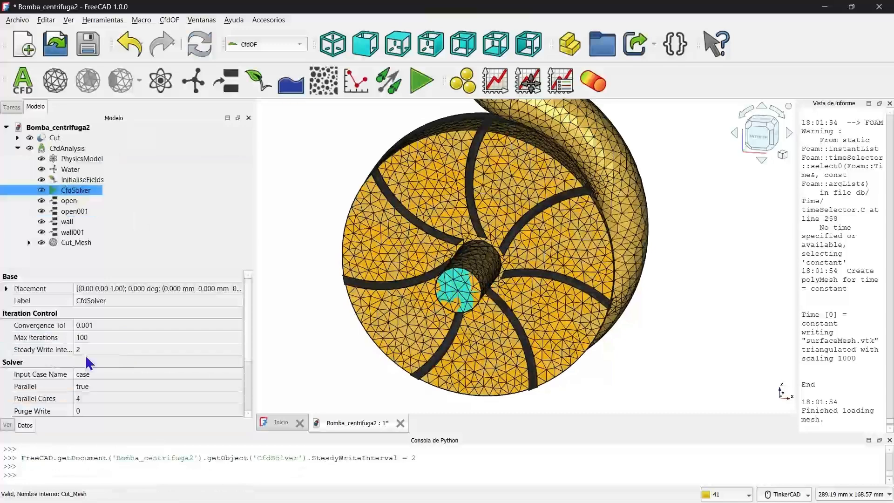
Step: Set the CfdSolver's Parallel Cores to 8 and review its time step and iteration control properties
click(96, 399)
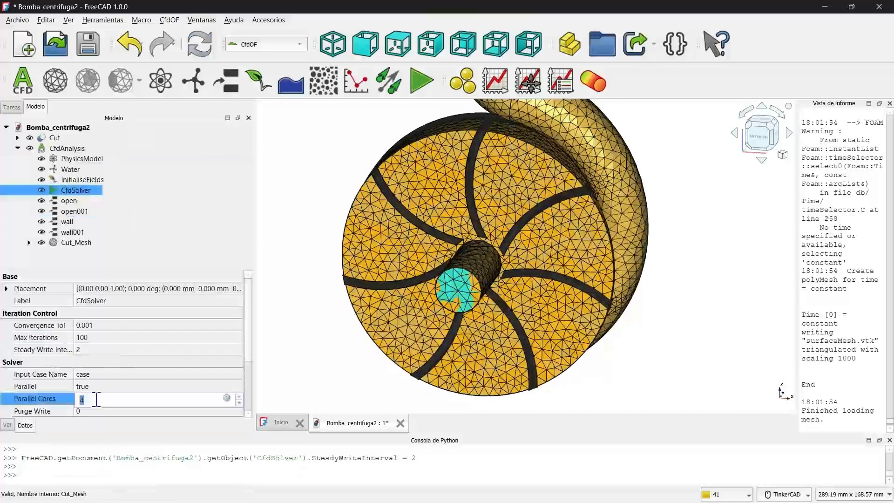
text(8)
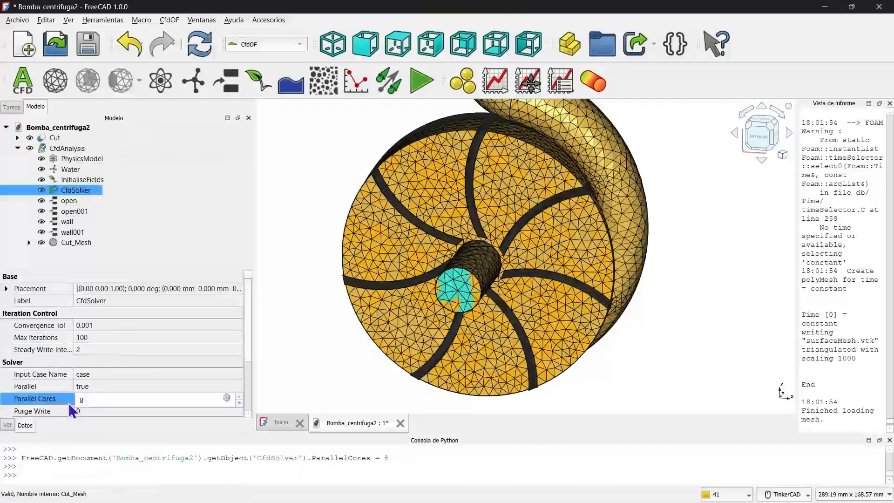
click(69, 404)
scroll(135, 381, down, 2)
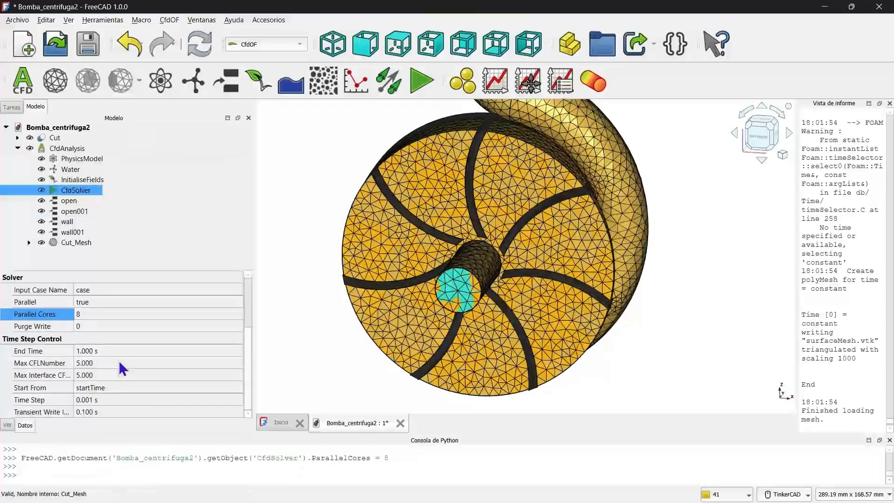
drag(66, 356, 100, 414)
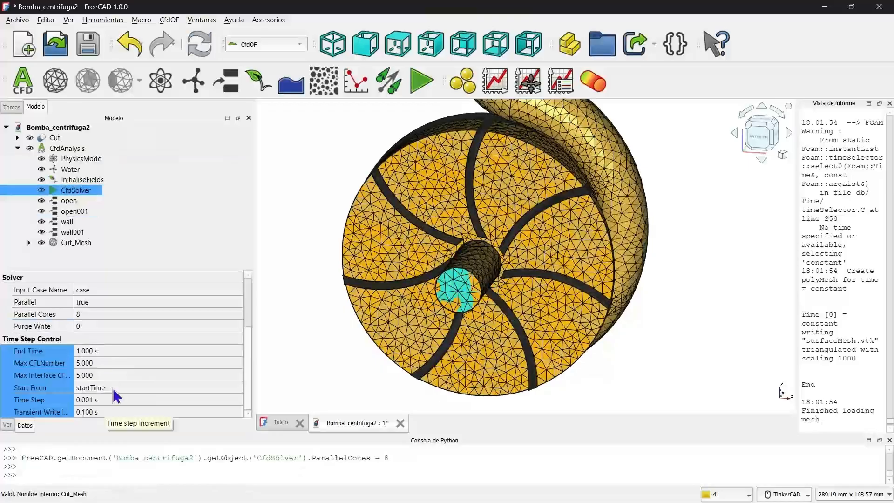
scroll(63, 311, up, 2)
drag(64, 312, 68, 345)
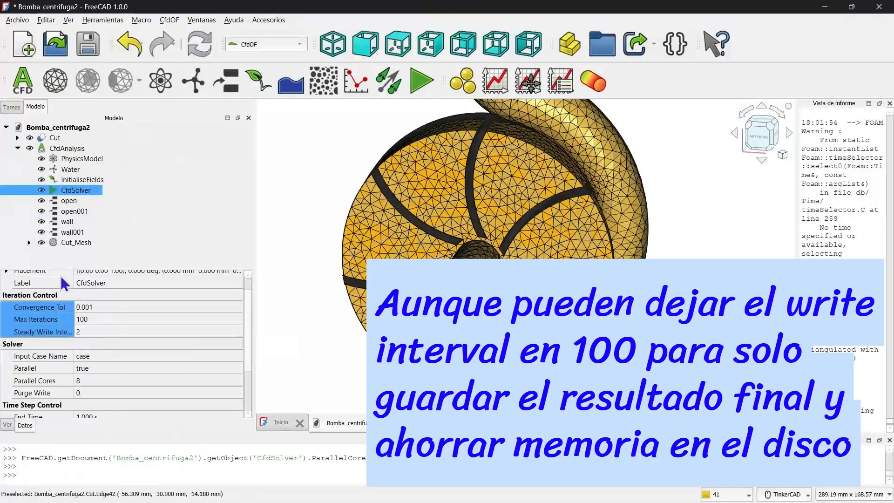
Step: Open the CfdSolver's analysis control, write the case files and run the solver
double_click(74, 192)
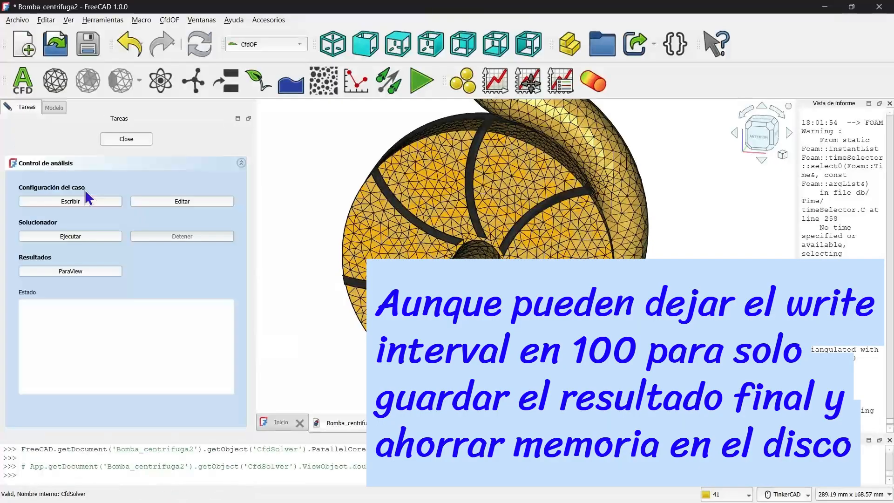
click(91, 203)
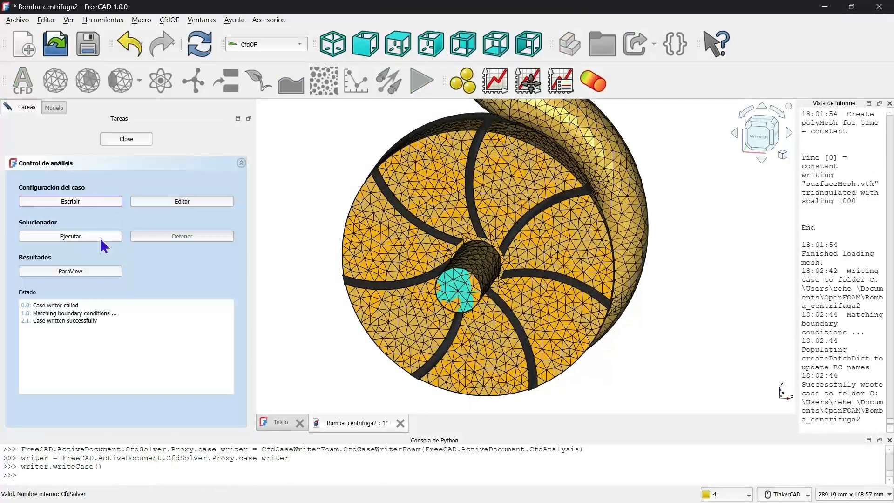
click(104, 237)
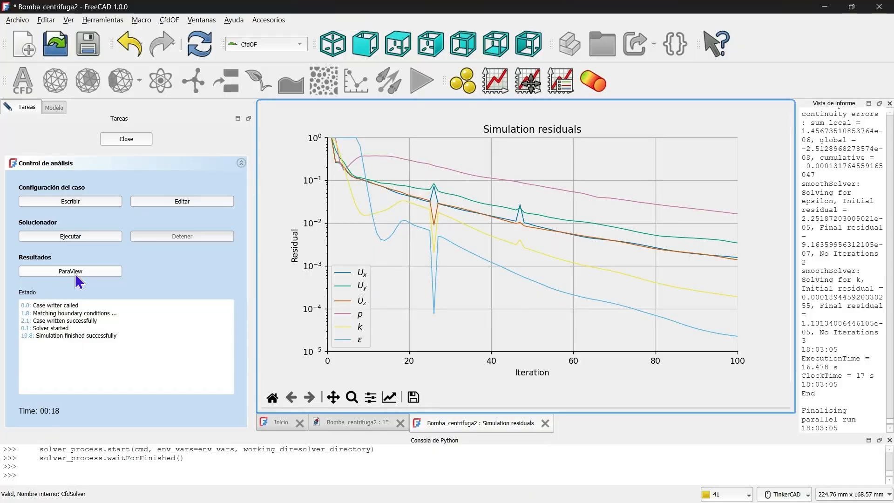
Step: Open the simulation results in ParaView and view the pump along the +Y direction, shifted within the render view
click(83, 272)
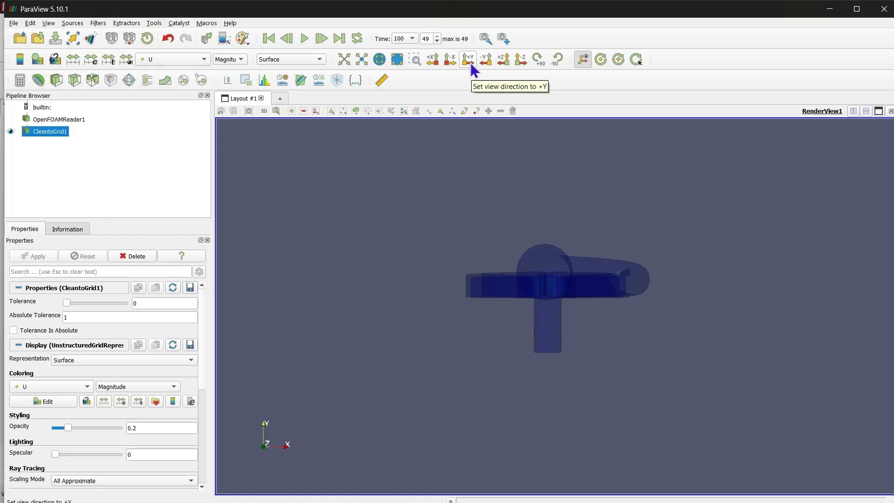
click(470, 63)
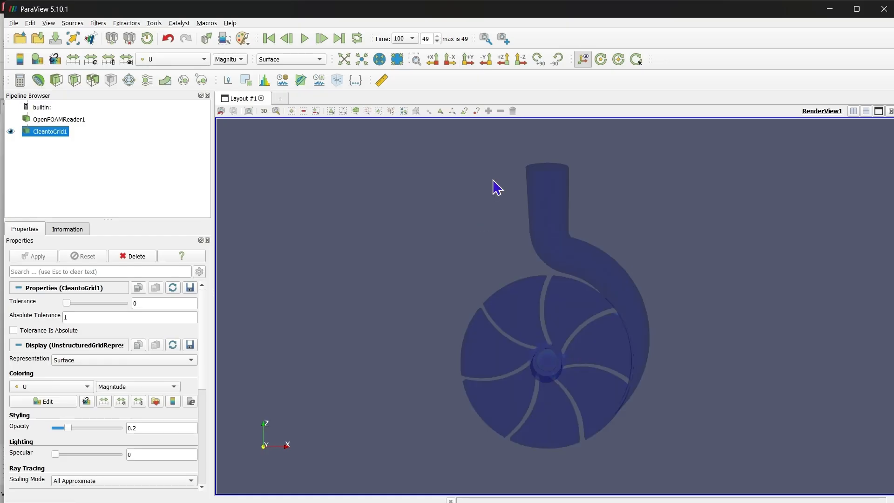
middle_drag(492, 179, 461, 144)
middle_drag(530, 243, 534, 253)
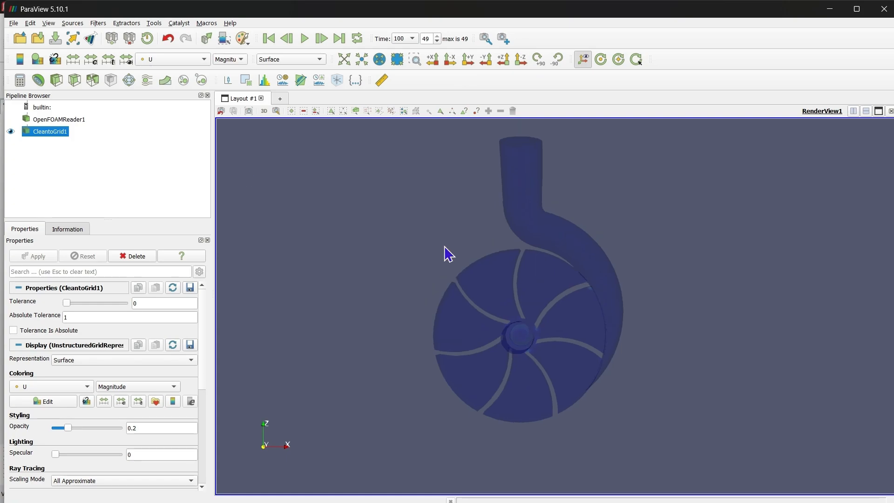
Step: Slice CleantoGrid1 with a Y-normal plane whose origin Y is -0.02, and hide the plane outline
click(75, 80)
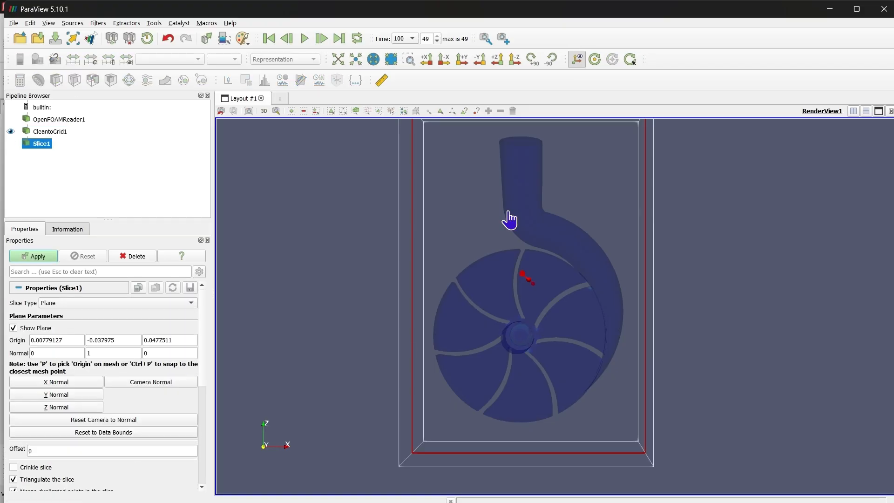
scroll(408, 342, up, 1)
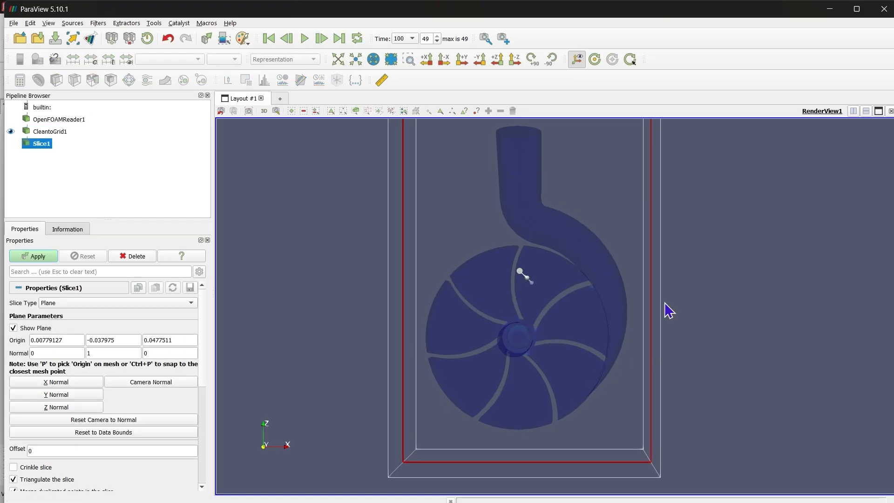
drag(708, 314, 557, 217)
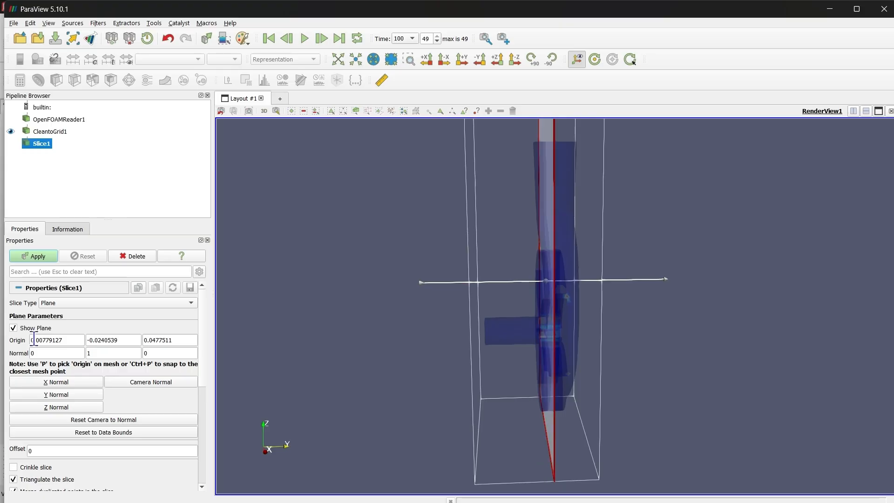
drag(34, 339, 145, 343)
click(138, 339)
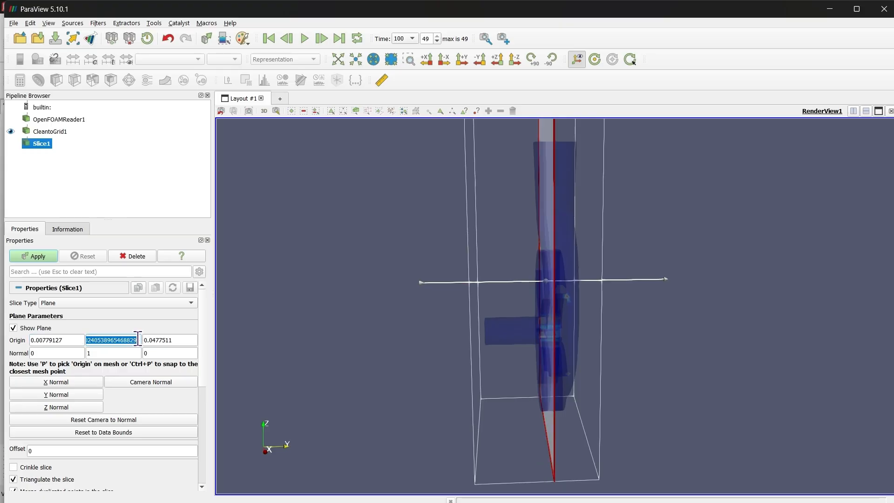
key(Tab)
click(130, 339)
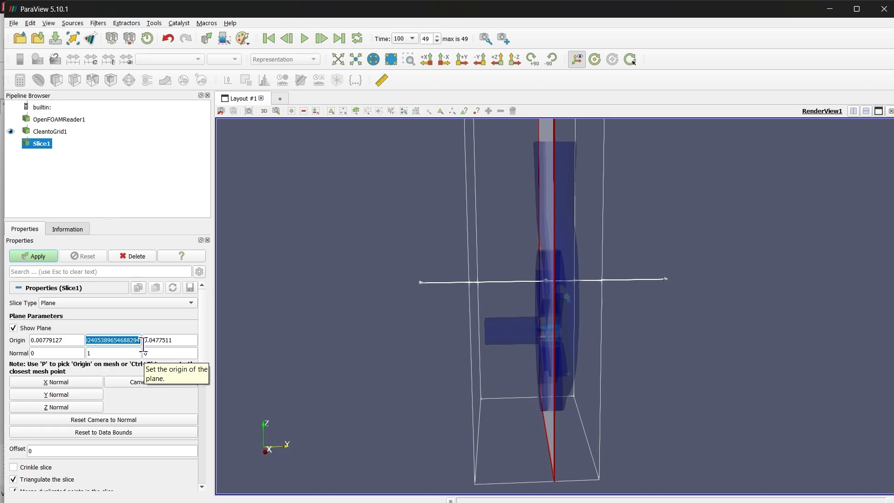
text(-)
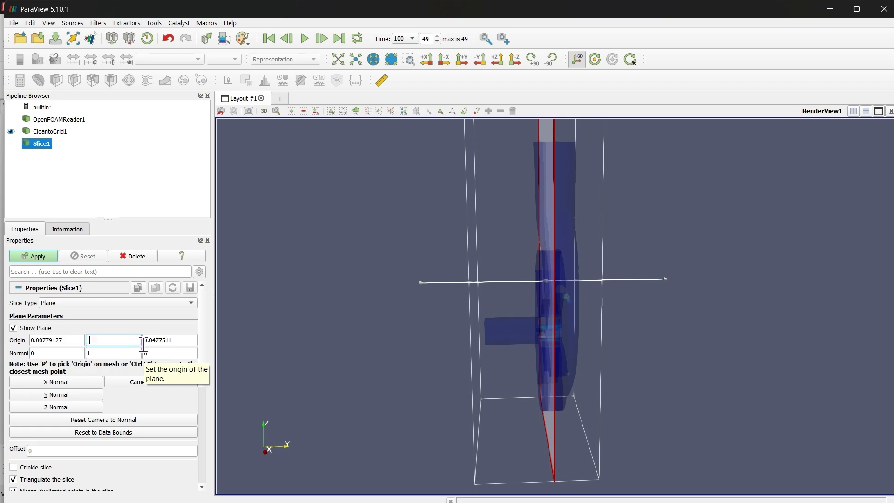
text(.02)
key(Return)
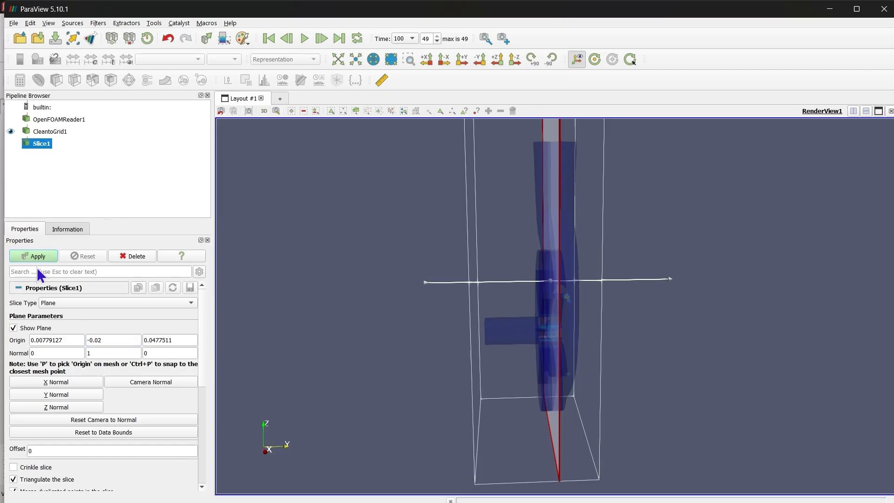
click(33, 256)
click(23, 326)
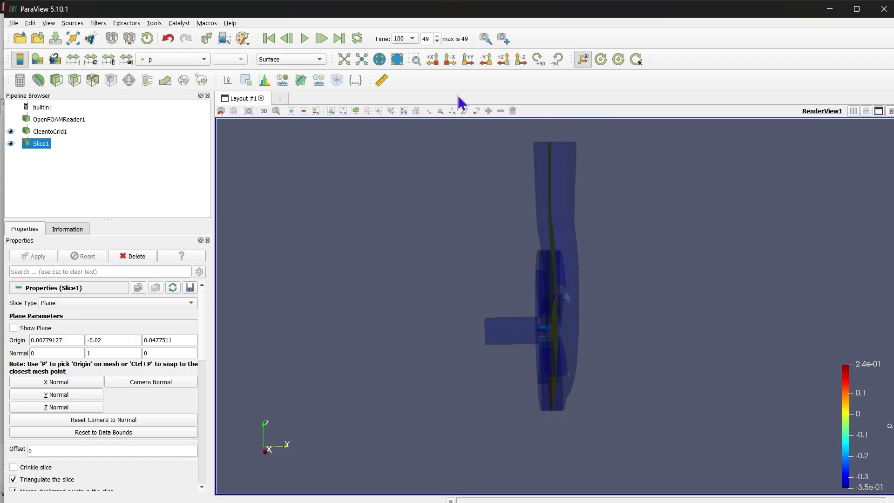
Step: View the slice along the +Y direction and hide the CleantoGrid1 volume
click(464, 62)
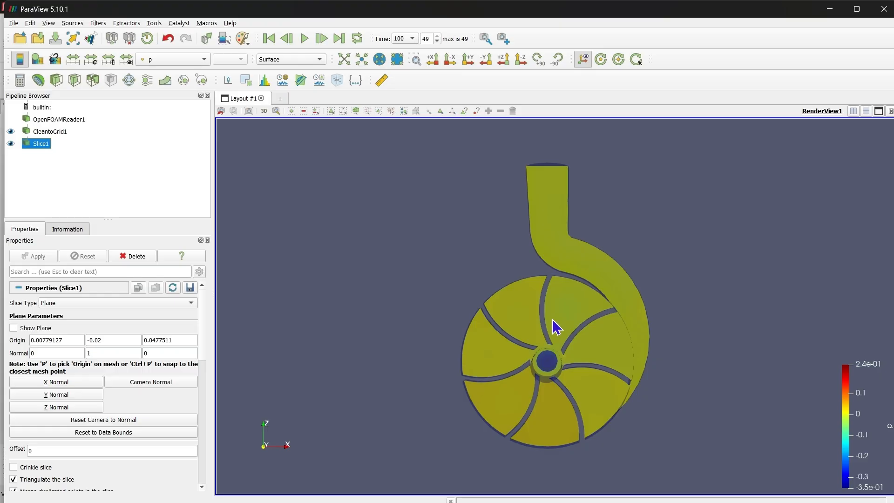
click(11, 132)
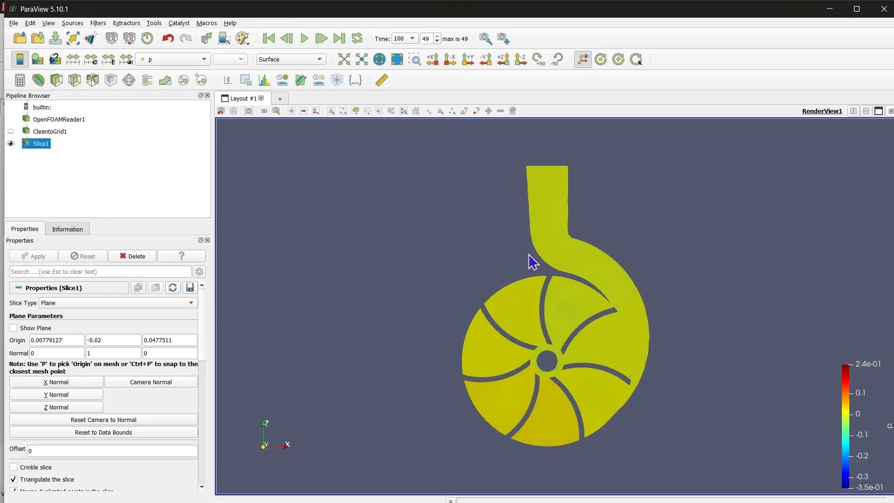
middle_drag(568, 307, 490, 286)
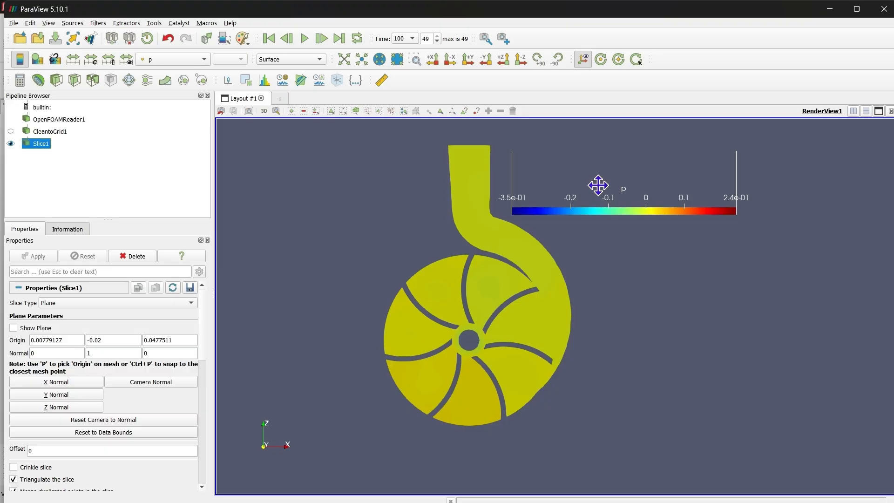
Step: Place the p colour legend vertically beside the pump and rescale its colour range to the slice's data range
mouse_move(597, 185)
mouse_down()
mouse_move(629, 278)
mouse_move(604, 180)
mouse_up()
drag(637, 269, 637, 436)
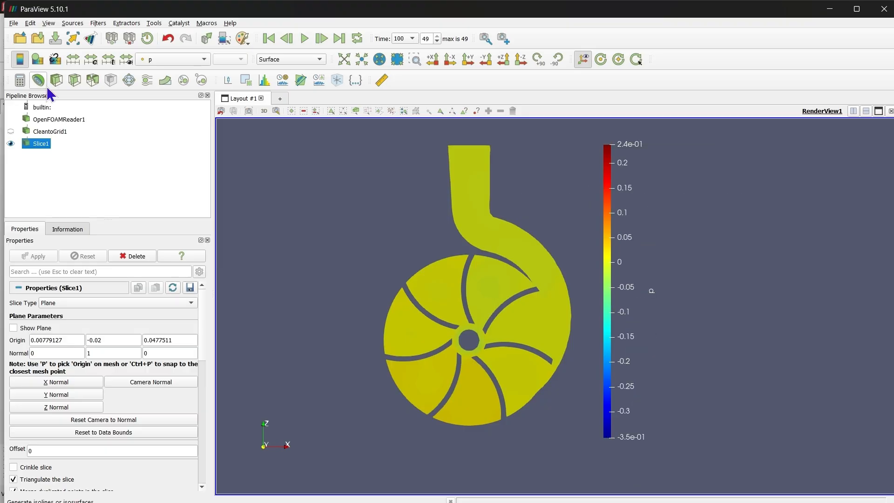
click(74, 61)
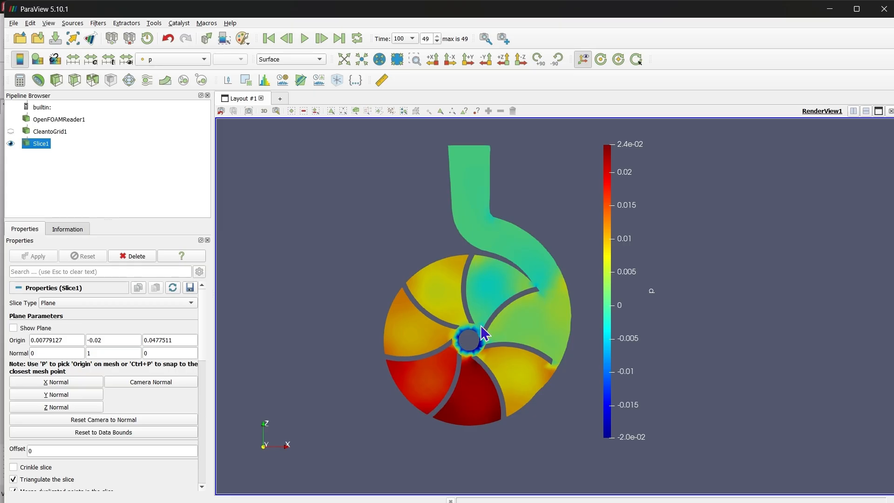
Step: Examine the pressure distribution on the slice around the impeller eye, blade channels, volute and discharge pipe
scroll(480, 325, up, 5)
middle_drag(465, 359, 491, 287)
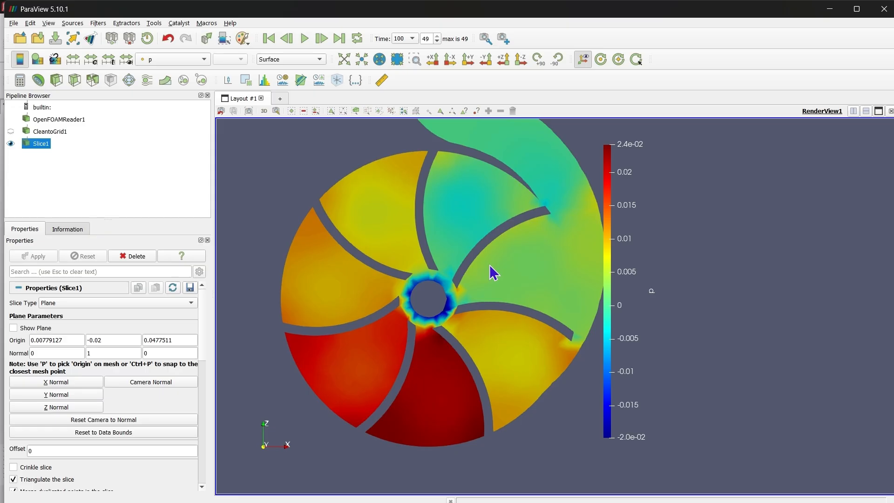
scroll(489, 265, down, 1)
middle_drag(489, 265, 441, 380)
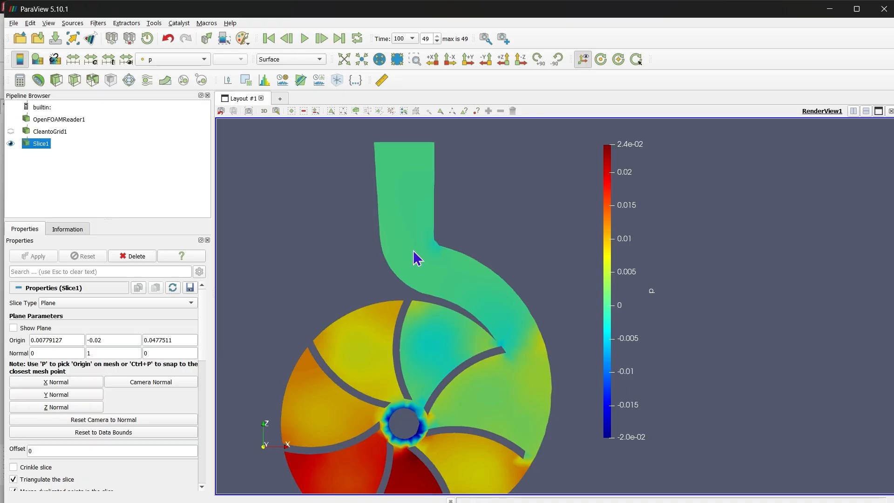
middle_drag(418, 258, 413, 205)
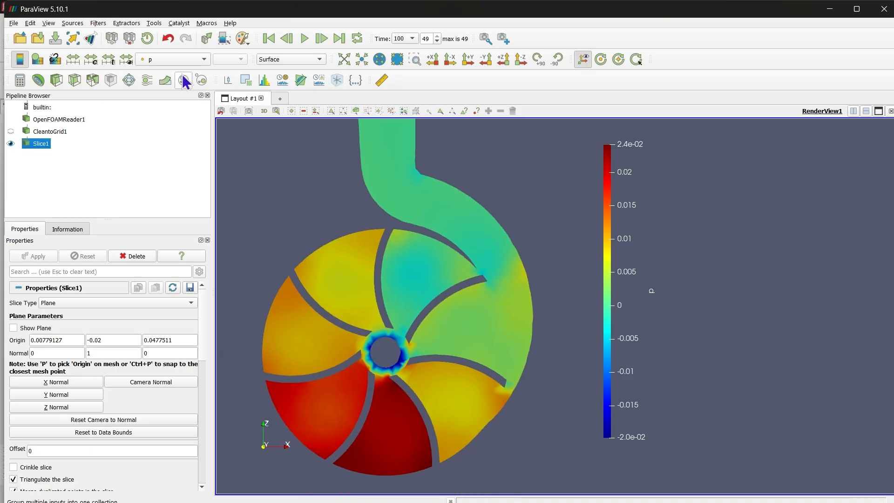
Step: Colour the slice by U magnitude and place its colour legend vertically beside the pump
click(160, 61)
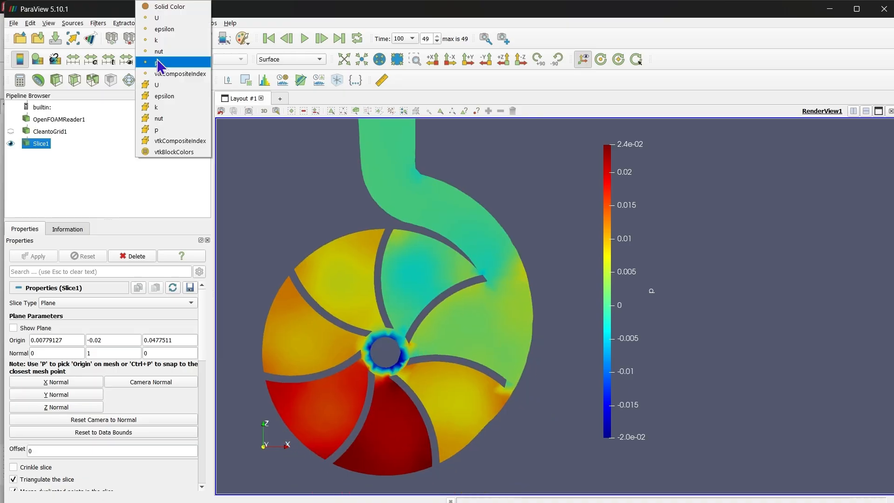
click(157, 18)
scroll(502, 295, down, 2)
drag(845, 404, 596, 385)
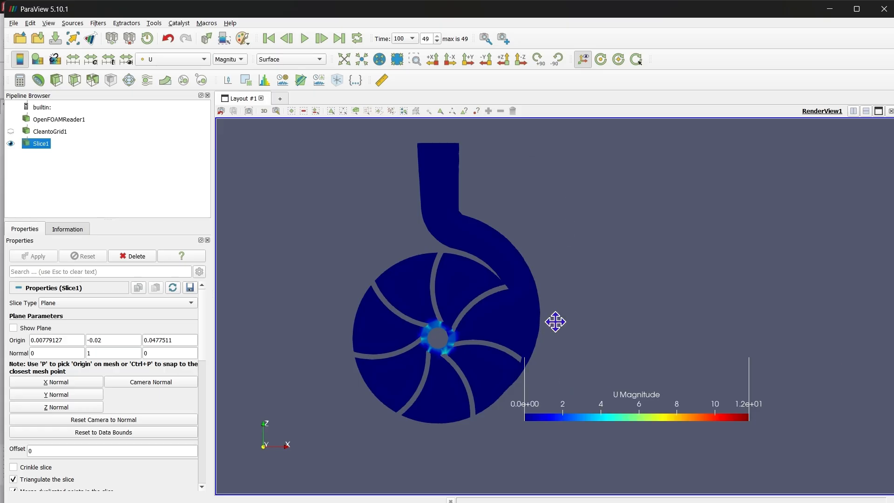
drag(556, 322, 637, 252)
drag(601, 290, 601, 418)
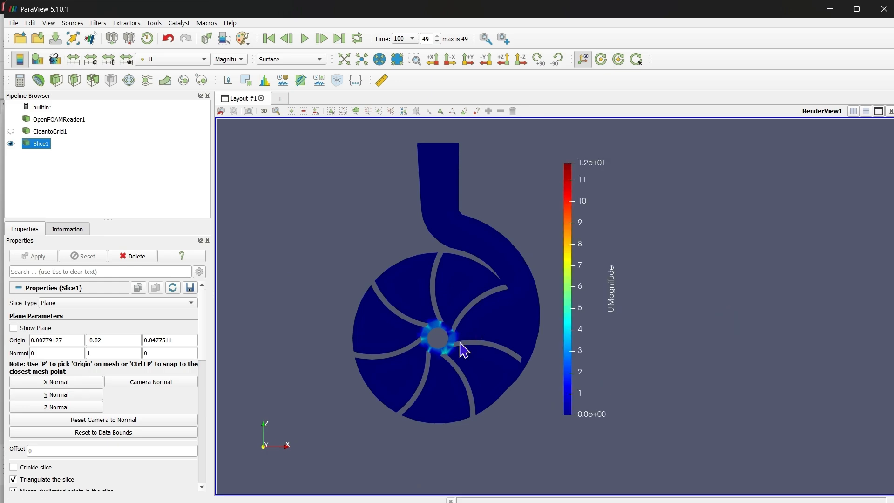
scroll(466, 255, up, 2)
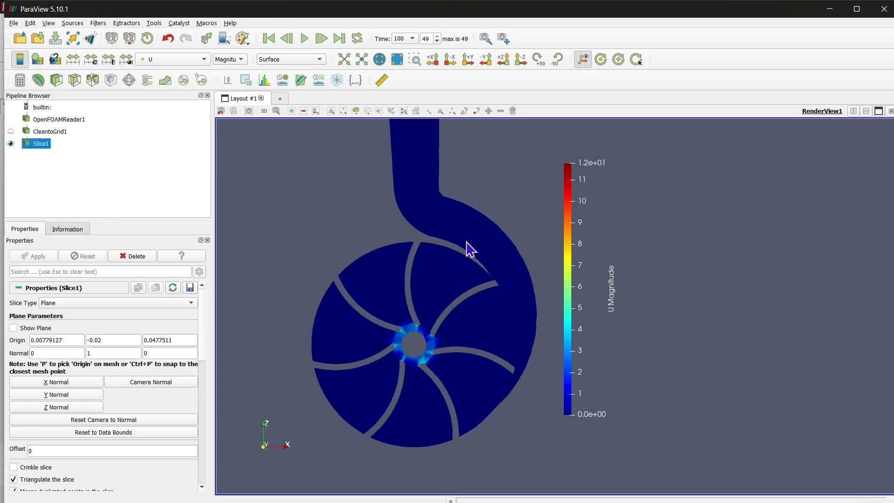
middle_drag(466, 242, 444, 258)
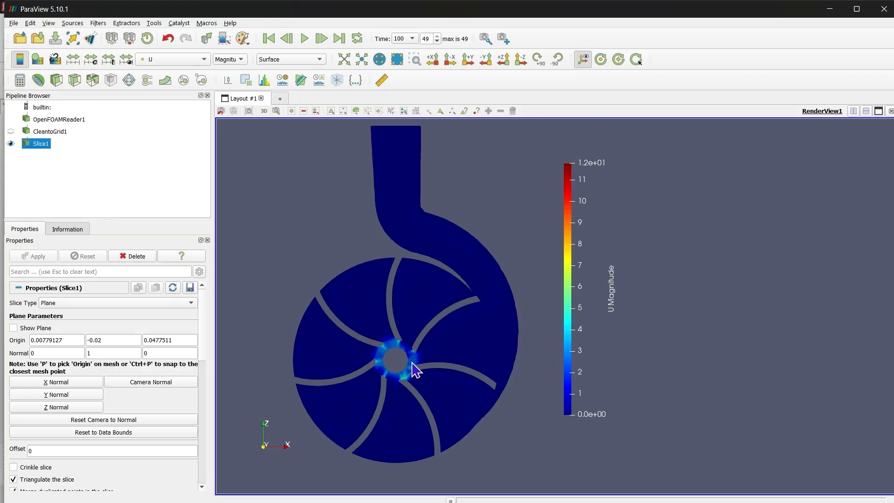
Step: Recolour the slice by p to compare it with the velocity field, and restore the U colouring
click(177, 59)
click(184, 63)
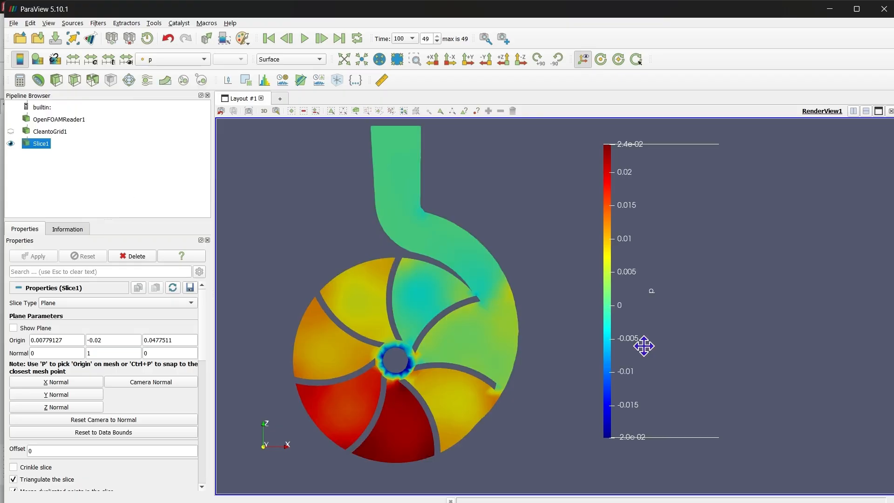
click(172, 60)
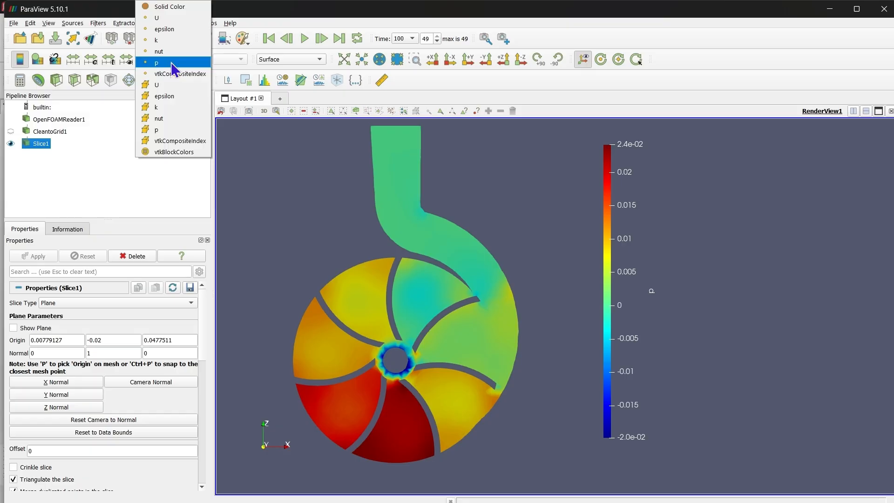
click(171, 63)
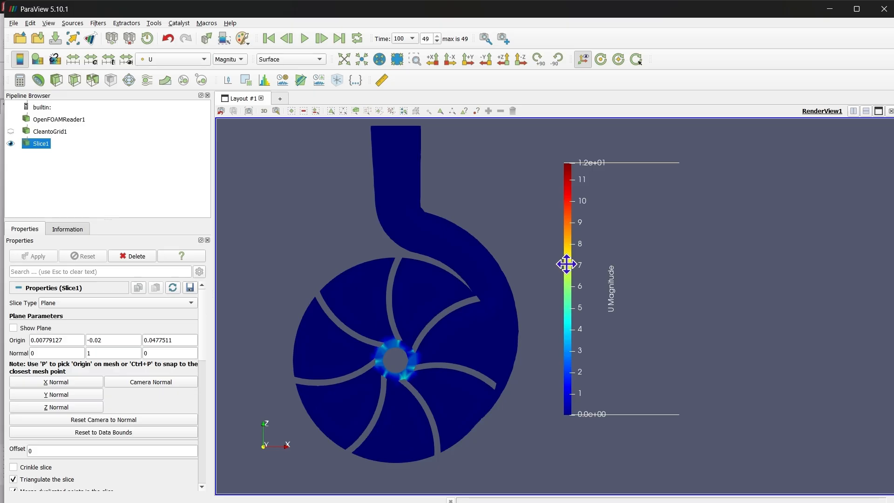
Step: Shift the U Magnitude legend closer to the pump and try upper colour limits of 1 and 0.5
drag(566, 264, 546, 257)
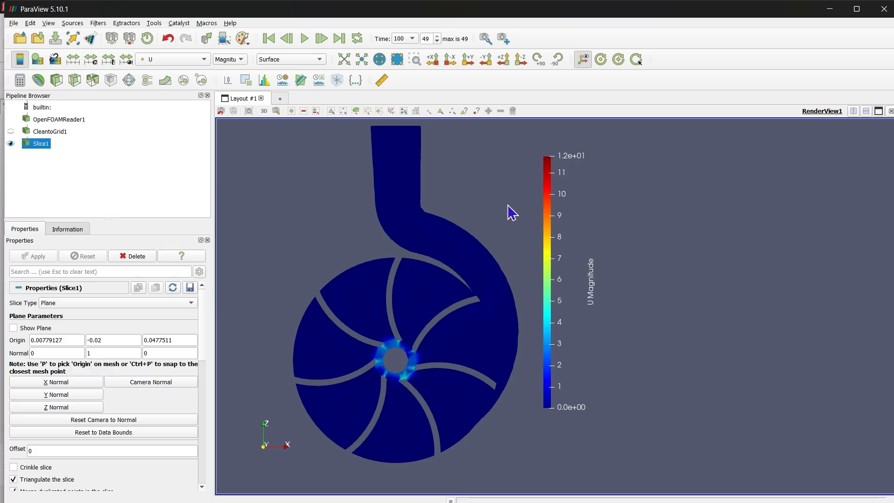
click(93, 65)
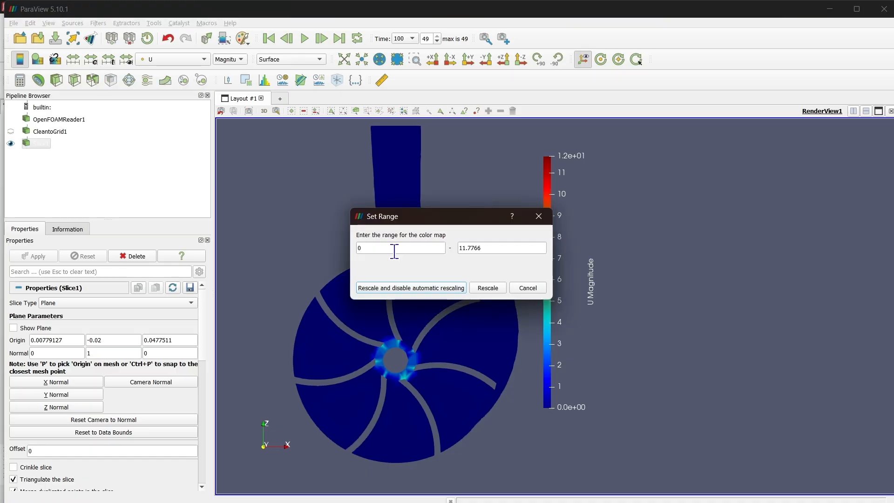
double_click(503, 248)
text(1)
key(Return)
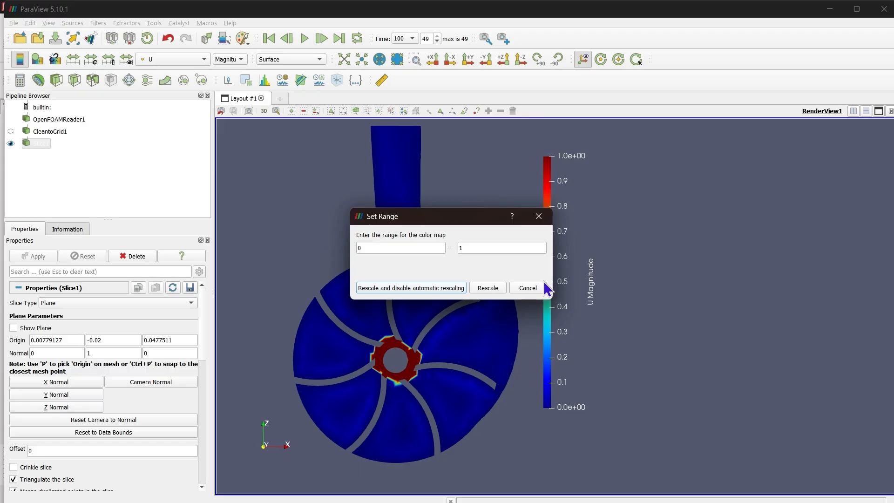
double_click(484, 247)
text(.5)
key(Return)
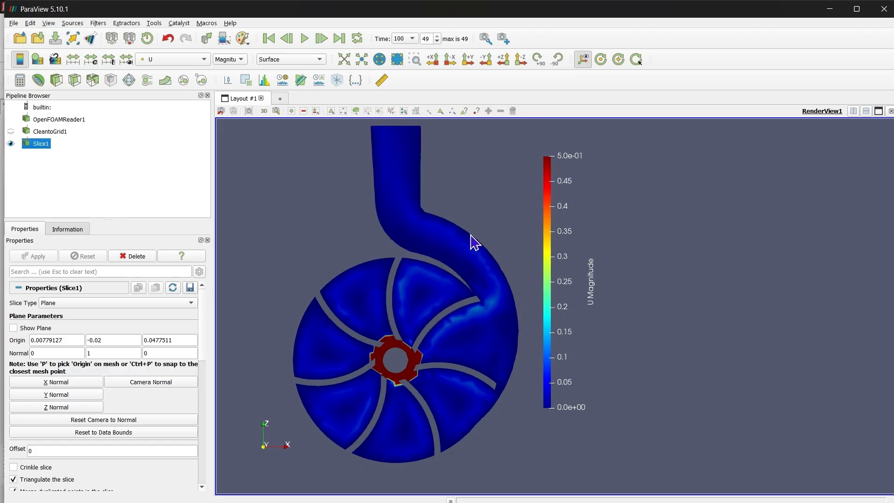
Step: Set the upper limit of the U Magnitude colour range to 0.1 and move the legend clear of the discharge pipe
click(91, 59)
text(0.1)
key(Return)
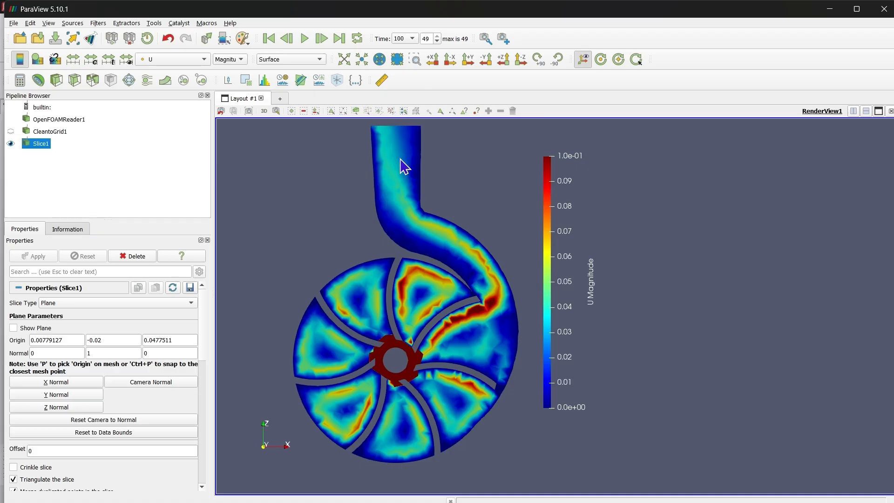
scroll(396, 262, up, 3)
middle_drag(319, 154, 384, 215)
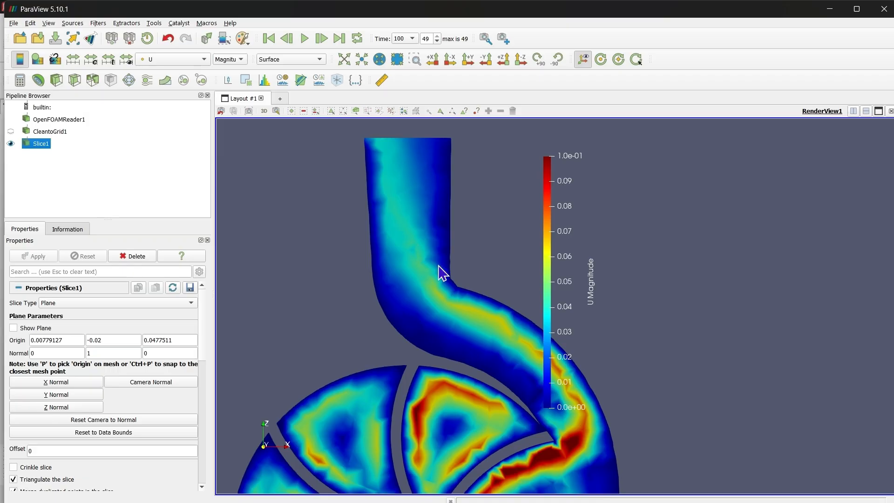
scroll(414, 281, down, 2)
middle_drag(417, 281, 393, 272)
scroll(401, 248, up, 2)
drag(611, 267, 618, 245)
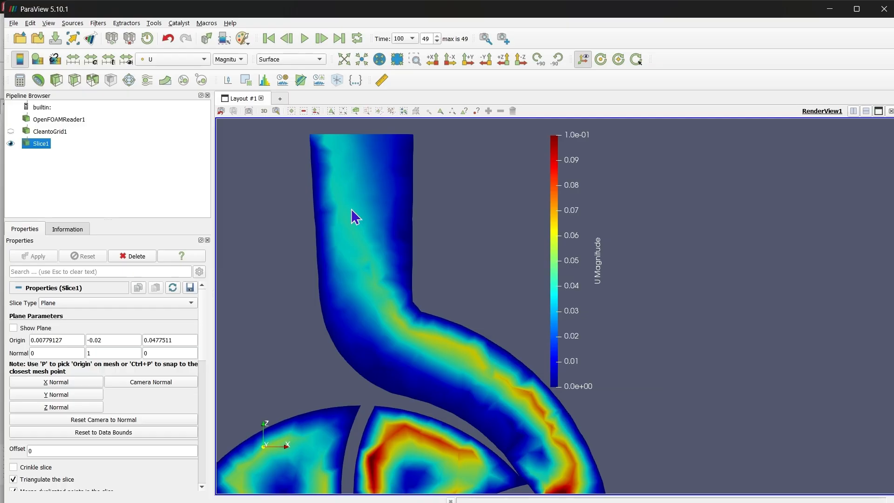
Step: Plot Slice1's data over a horizontal line about 0.027 long across the discharge pipe, just above its bend
click(302, 85)
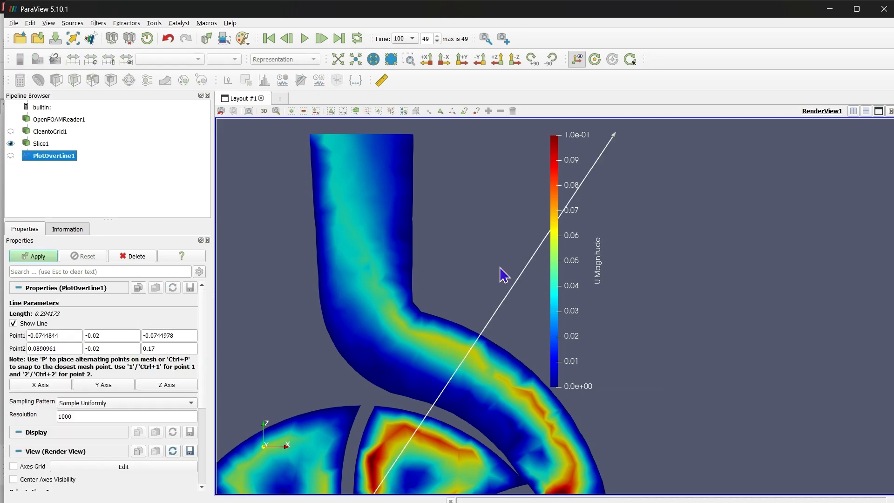
scroll(418, 240, down, 5)
scroll(417, 239, down, 2)
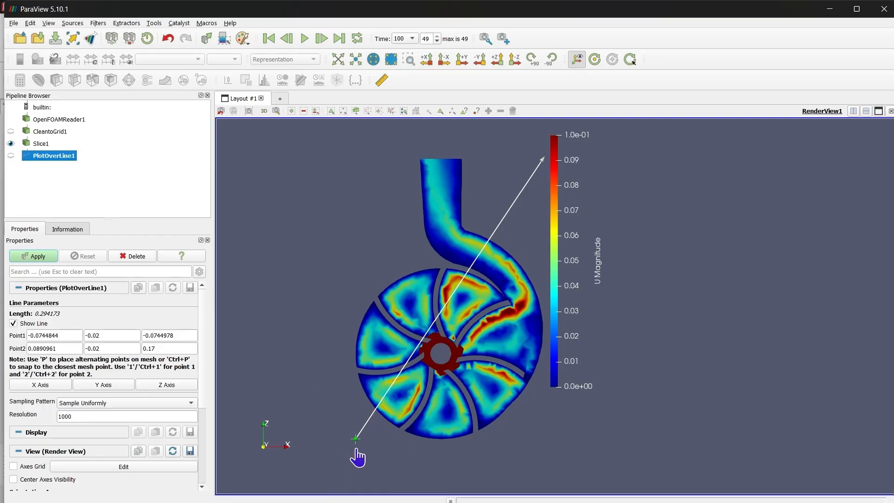
drag(357, 450, 425, 214)
drag(535, 165, 460, 223)
scroll(381, 214, up, 5)
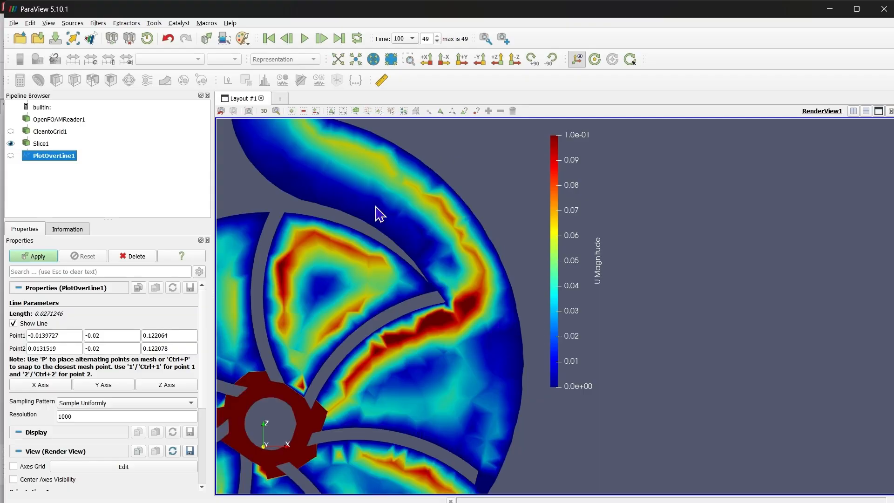
middle_drag(376, 207, 458, 342)
drag(360, 215, 365, 214)
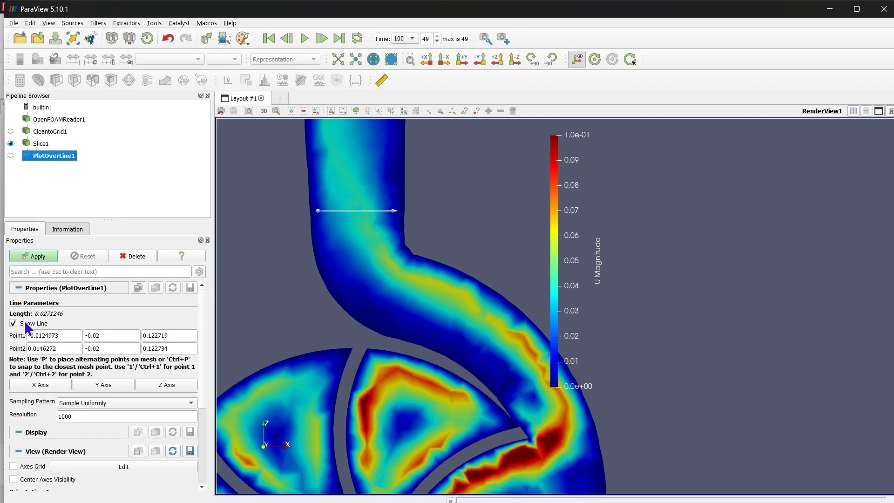
click(37, 256)
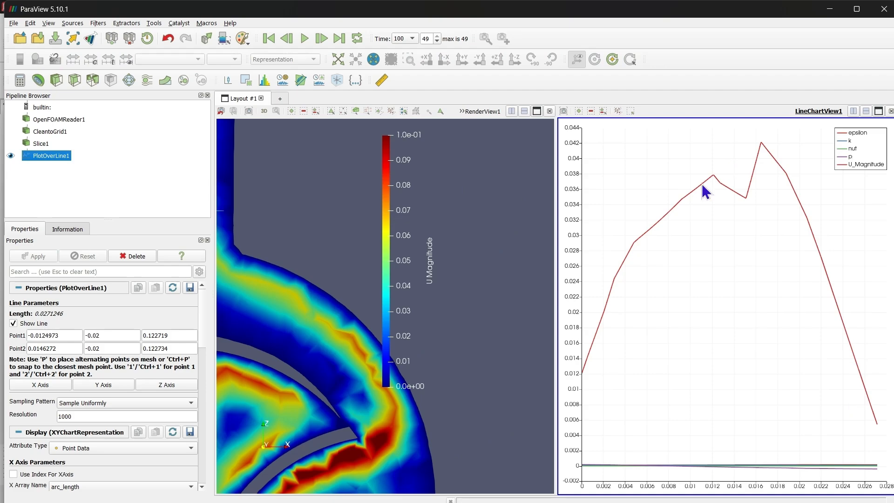
Step: Compare the sampling line across the discharge pipe with the U_Magnitude profile in the line chart
click(344, 235)
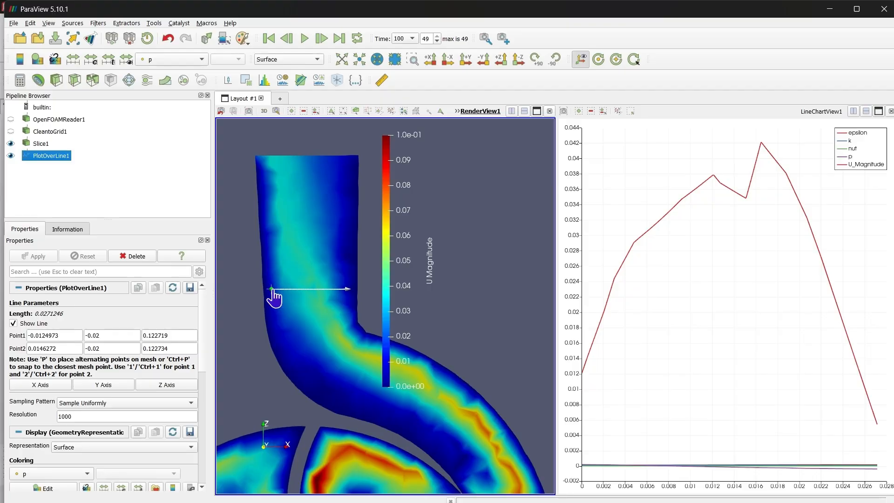
mouse_move(587, 380)
mouse_move(763, 142)
mouse_move(877, 429)
mouse_move(614, 277)
Step: Switch to the Colab notebook, set the velocity v to 0.025 m/s and rerun the average flow rate cell
mouse_move(582, 490)
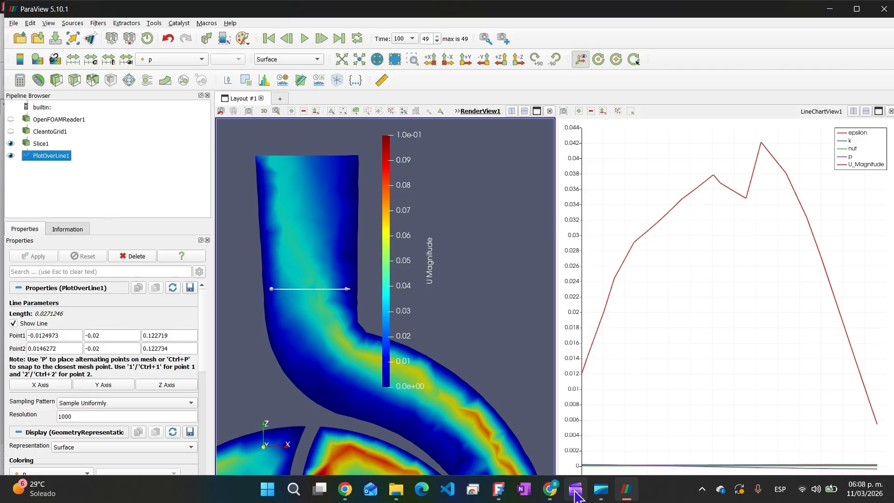
mouse_move(555, 497)
click(549, 433)
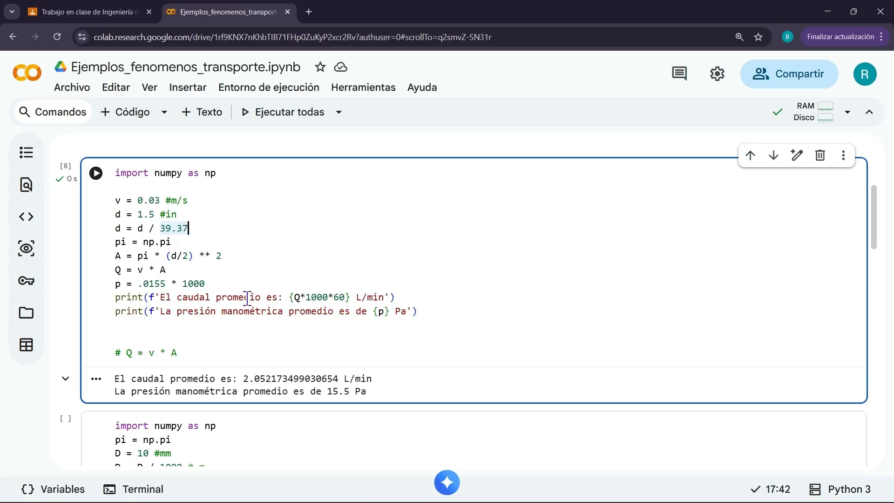
click(181, 319)
click(225, 220)
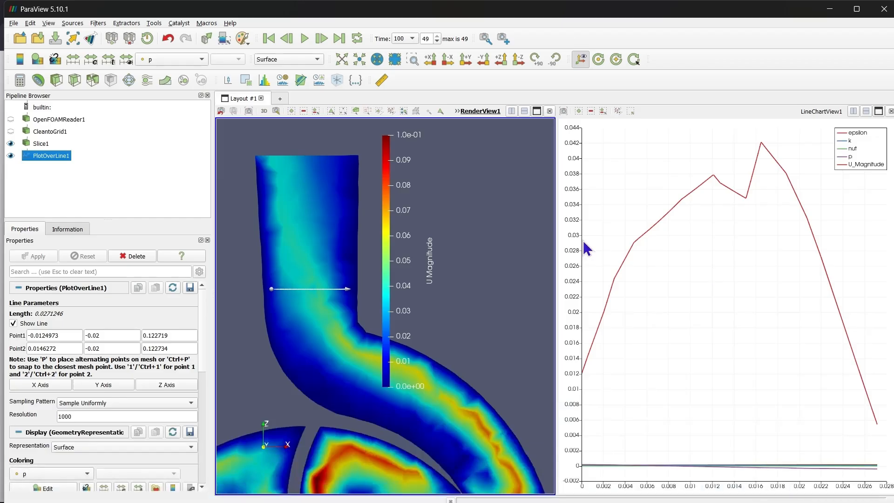
mouse_move(615, 276)
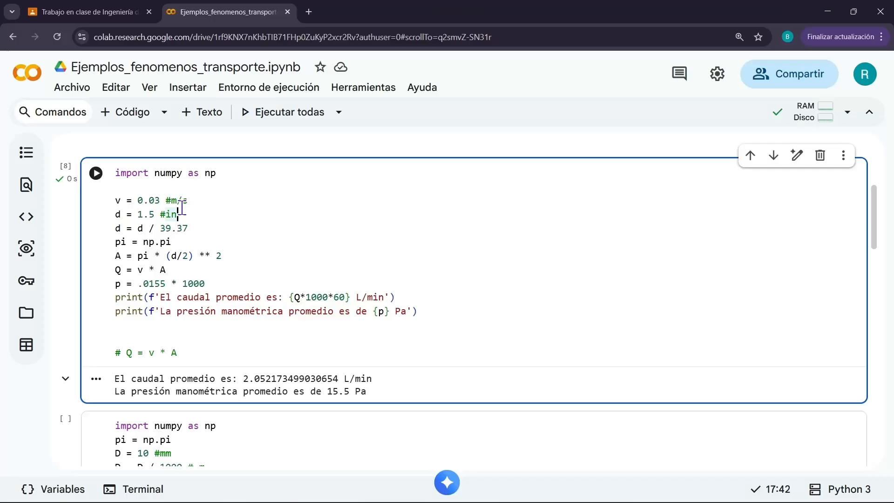
click(153, 200)
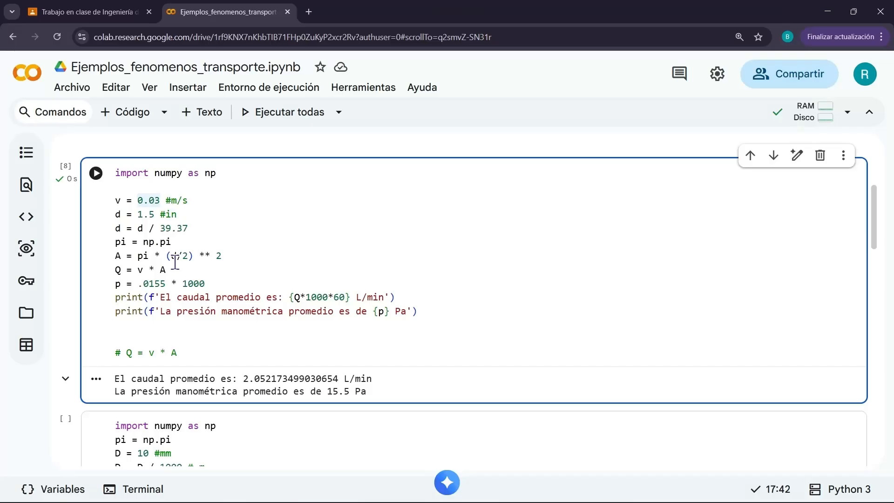
text(0.025)
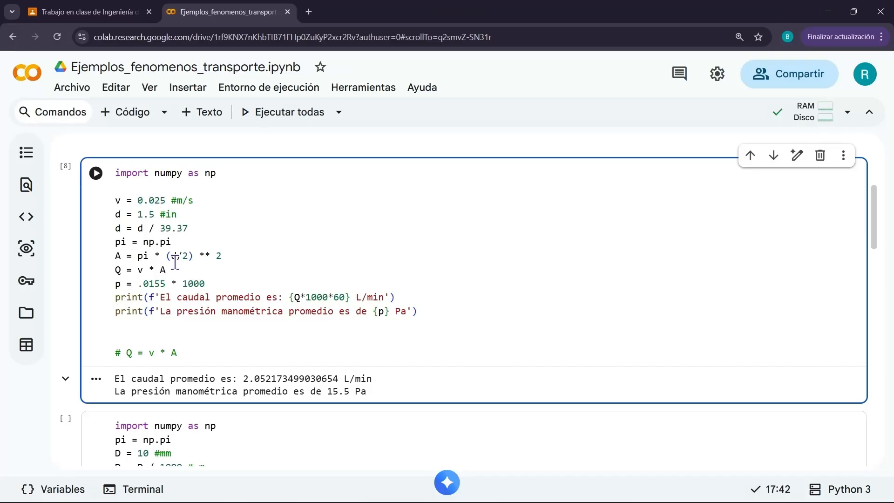
key(ctrl+Return)
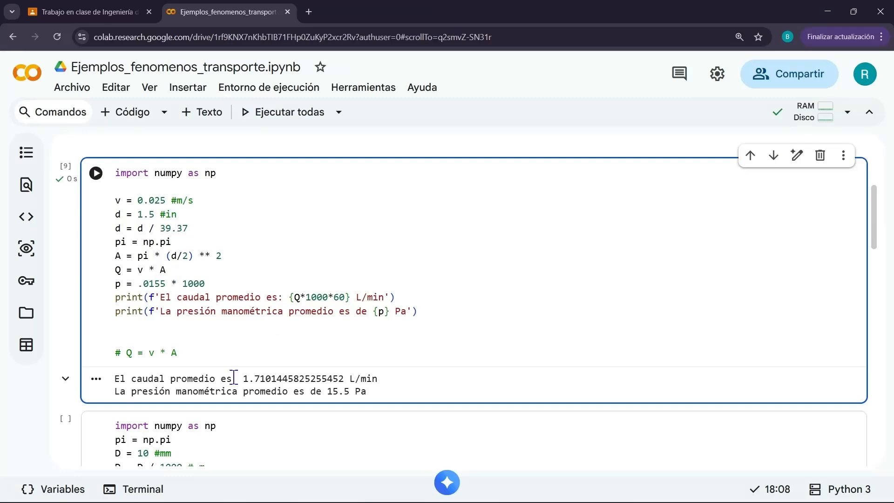
drag(242, 378, 404, 382)
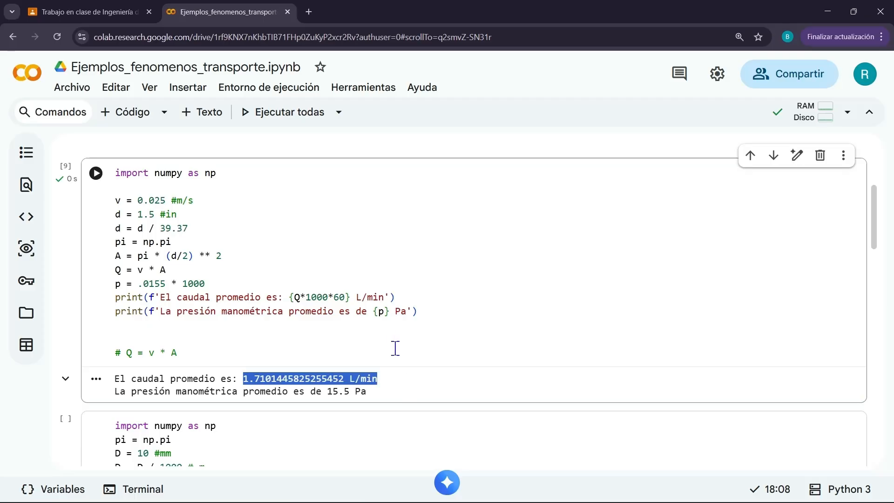
Step: Switch back to ParaView, move the U Magnitude legend off the pipe and leave only the p series plotted in the line chart
key(alt+Tab)
drag(389, 279, 459, 241)
scroll(193, 319, down, 3)
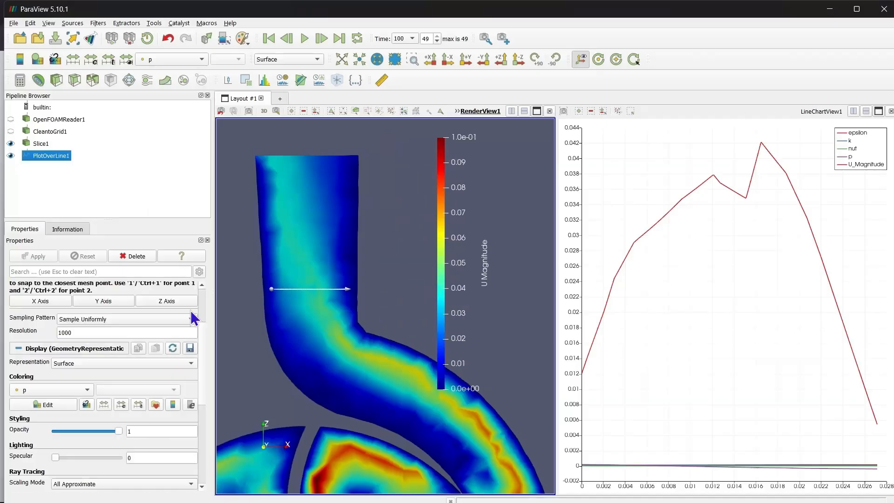
scroll(182, 335, down, 3)
scroll(177, 340, down, 4)
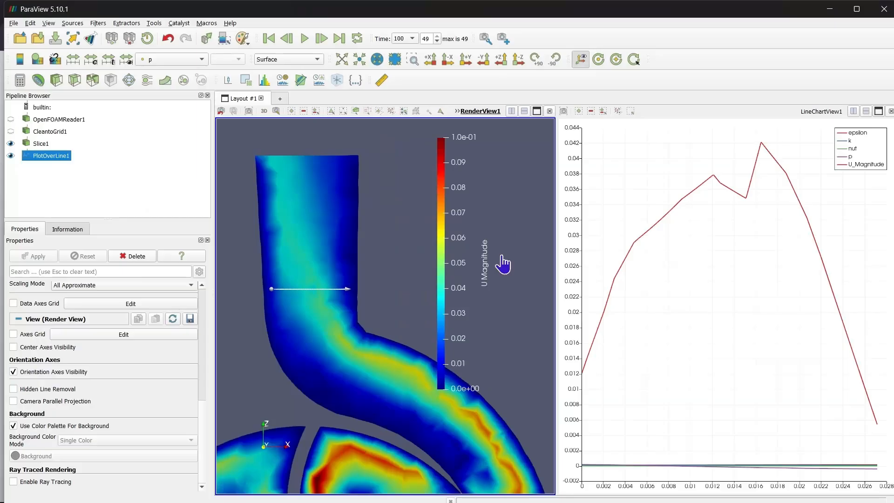
click(607, 276)
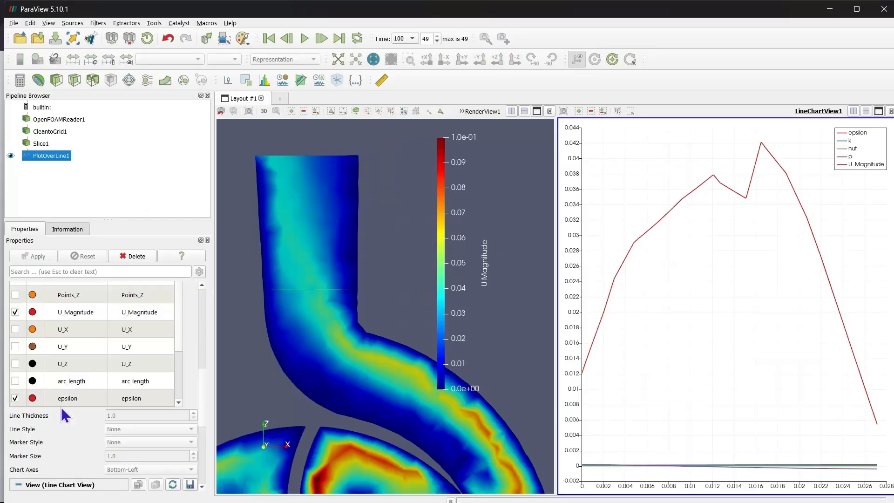
scroll(191, 333, up, 2)
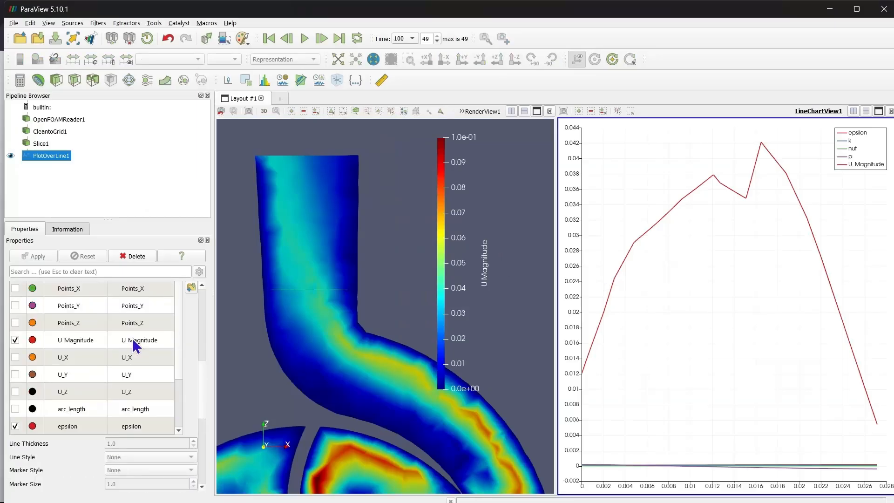
click(16, 340)
scroll(184, 362, down, 2)
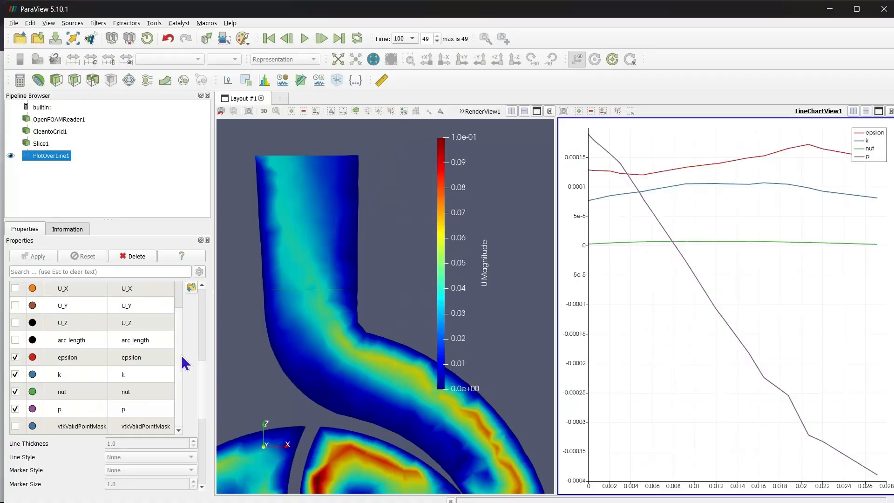
click(16, 357)
click(16, 375)
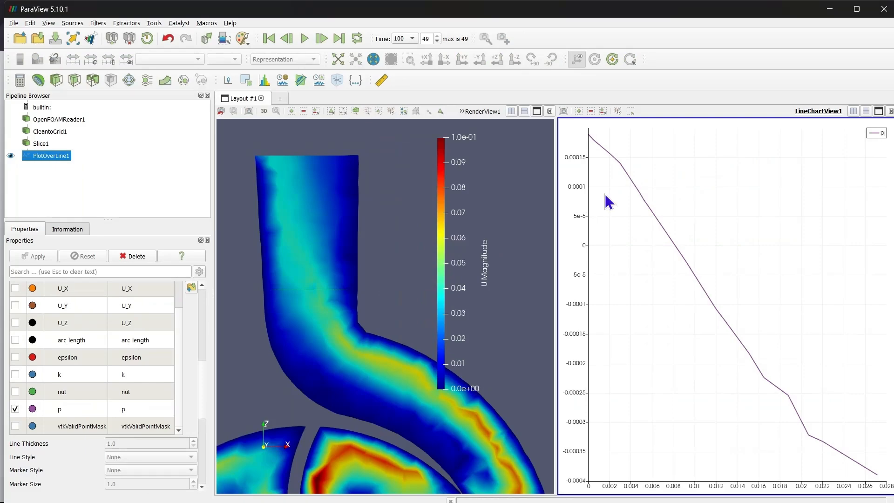
mouse_move(590, 136)
mouse_move(571, 456)
mouse_down()
mouse_move(585, 455)
mouse_move(574, 455)
mouse_up()
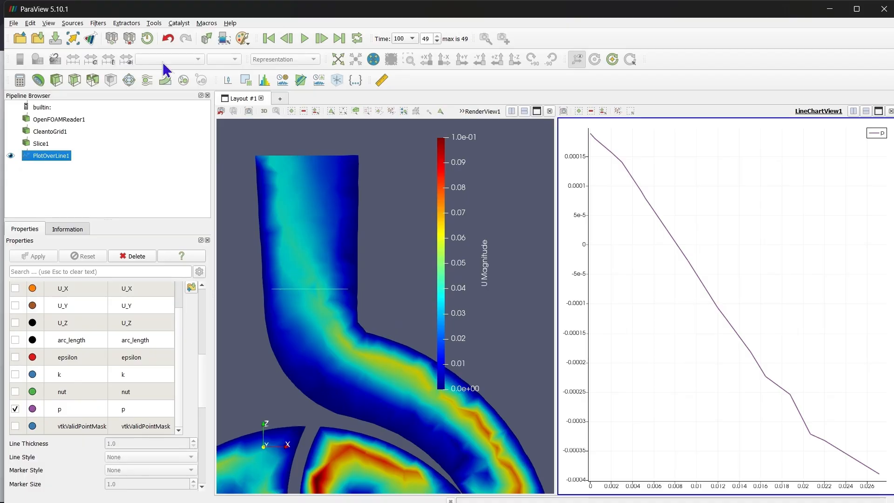
Step: Activate the render view and open the array choices for colouring PlotOverLine1
click(335, 220)
click(186, 59)
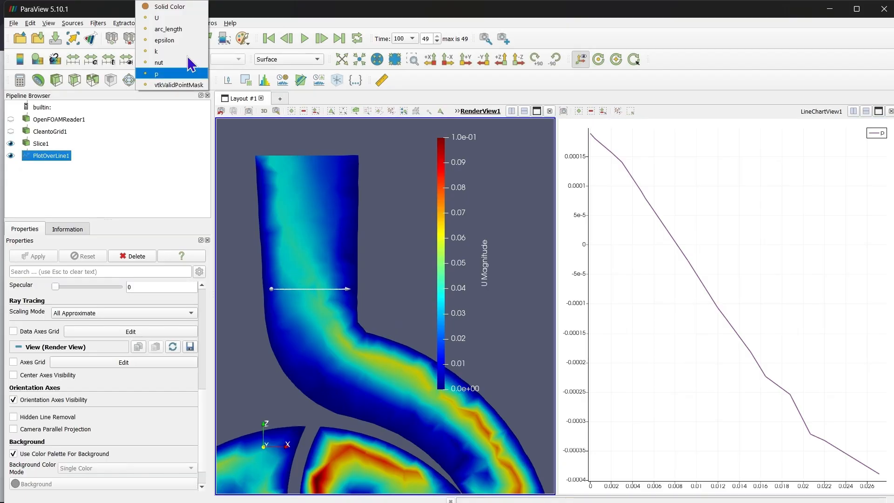